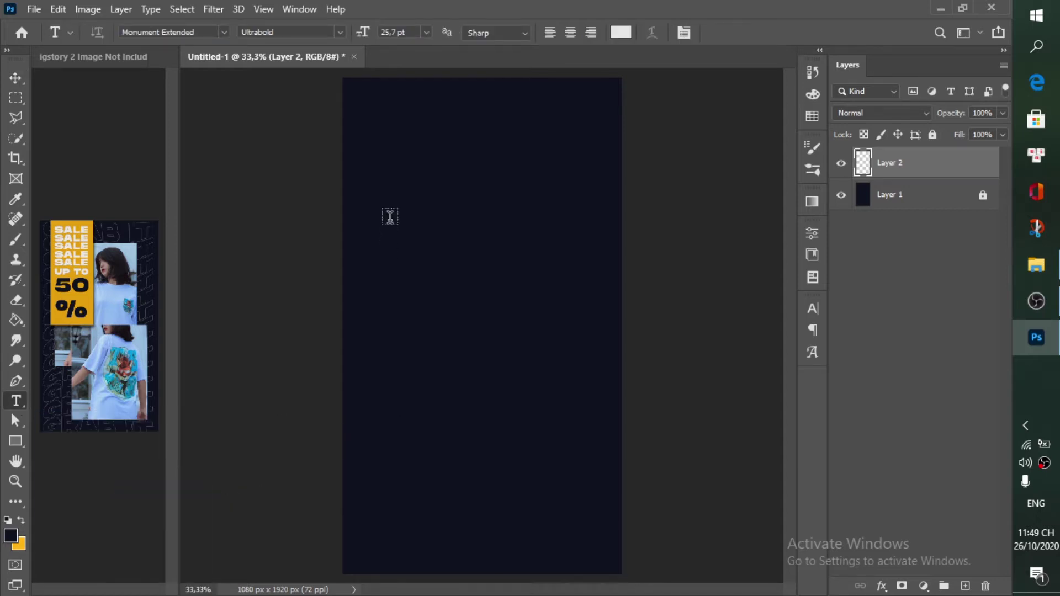
- Add the text "GARAB IT" in the upper part of the canvas, in Monument Extended Ultrabold at 107,08 pt
left_click(373, 186)
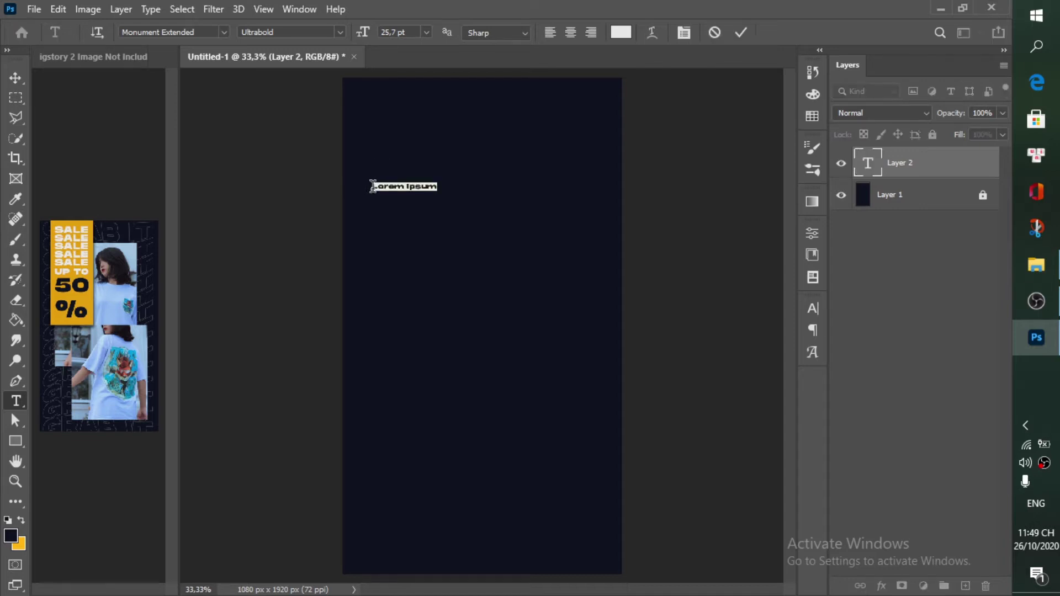
type("SALE SALE SALE SALE SALE")
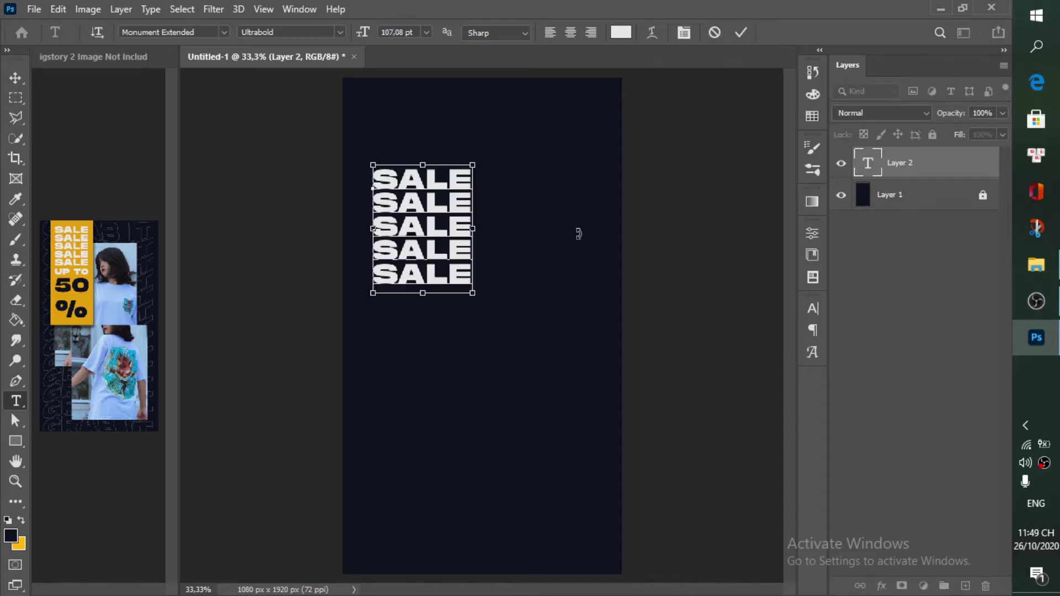
key("ctrl+a")
key("BackSpace")
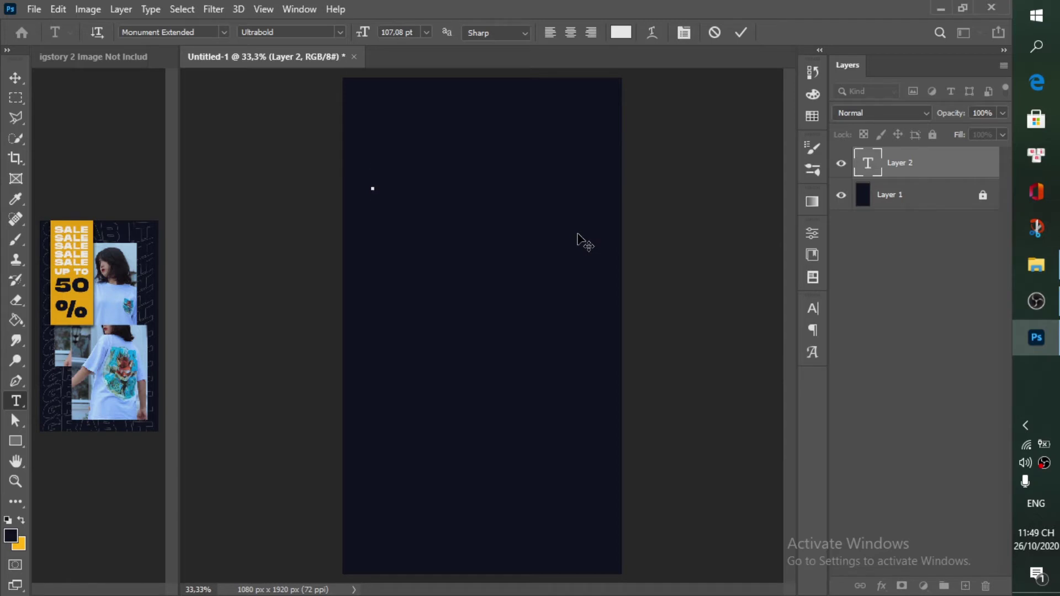
type("GARAB")
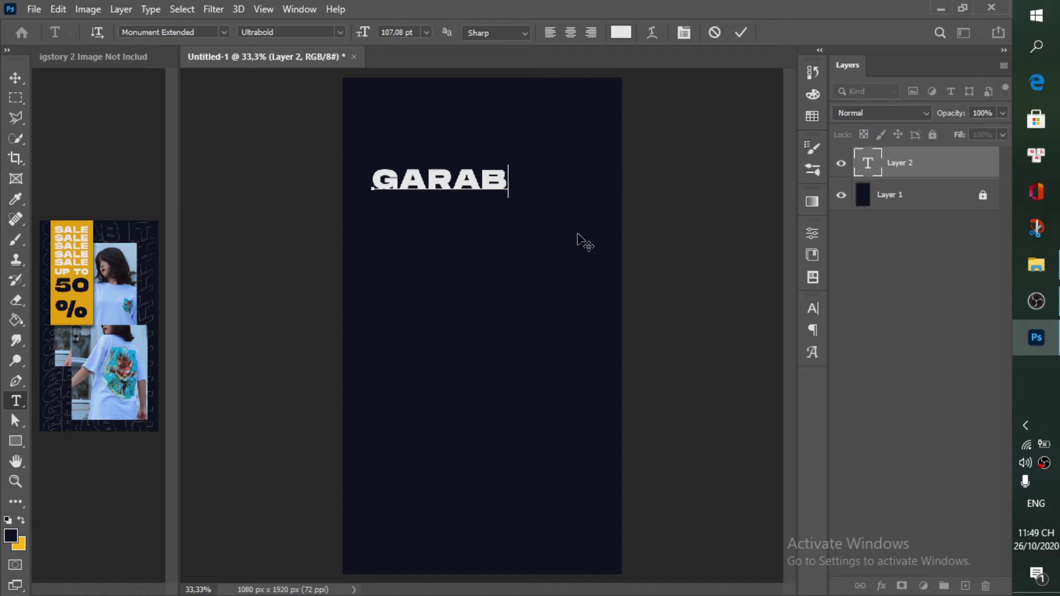
type(" IT")
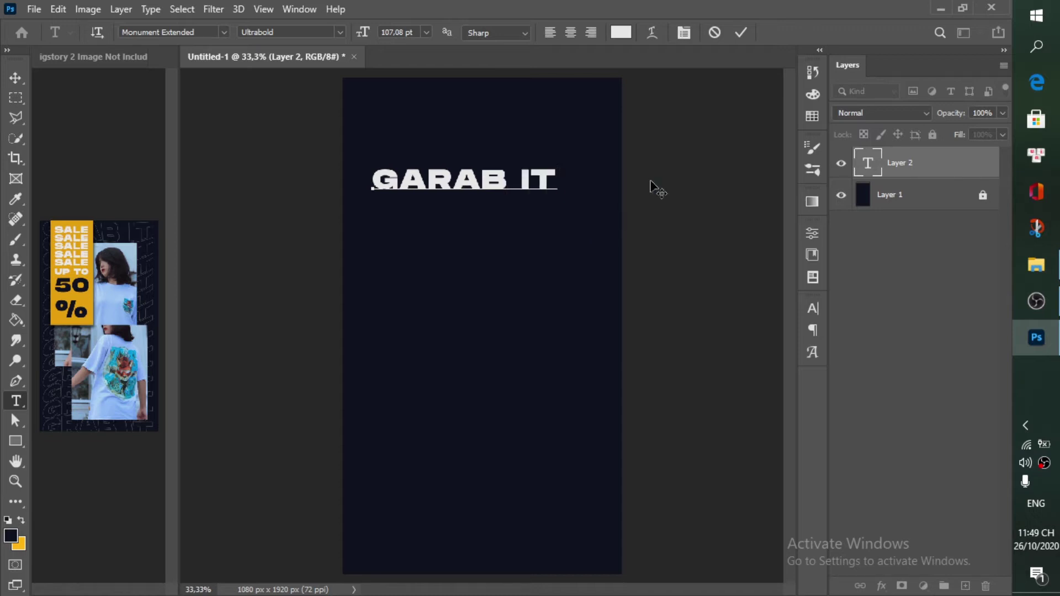
left_click(741, 34)
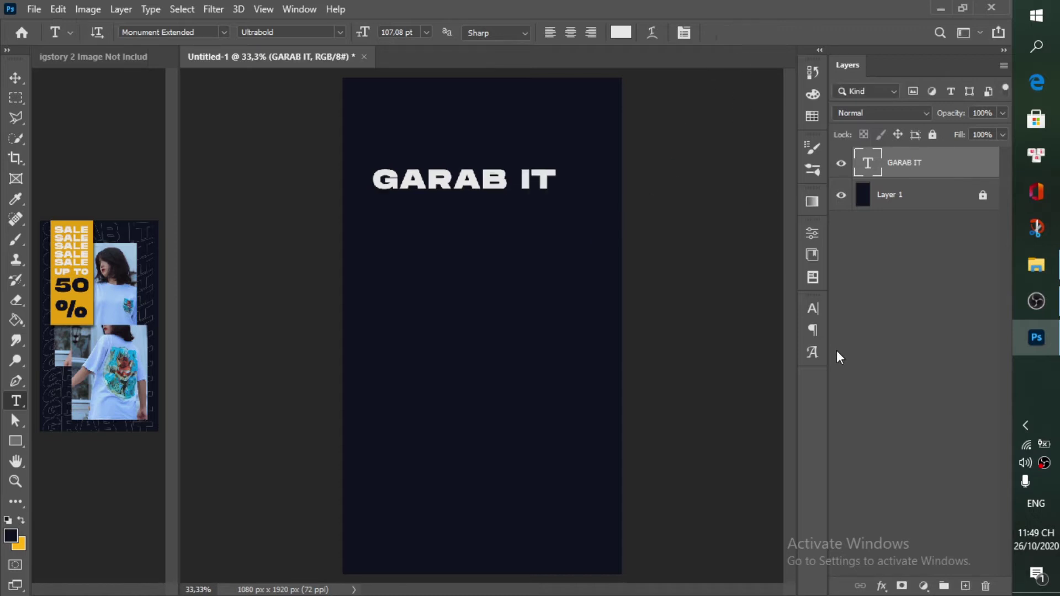
- Move the GARAB IT text up toward the canvas's upper-left corner and enlarge it to about 139% so it nearly spans the width
key("v")
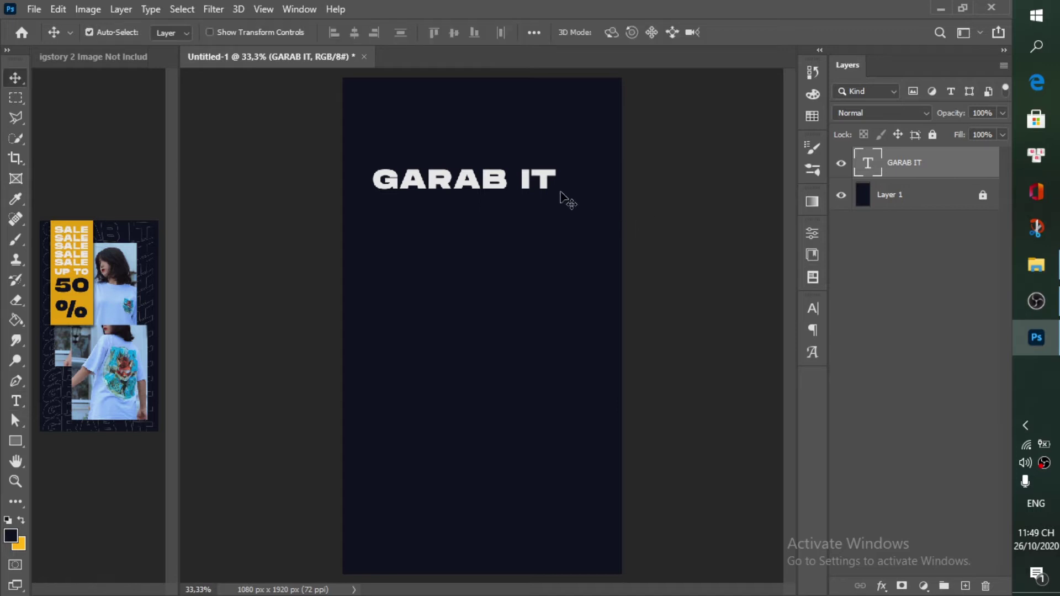
left_click_drag(536, 174, 517, 132)
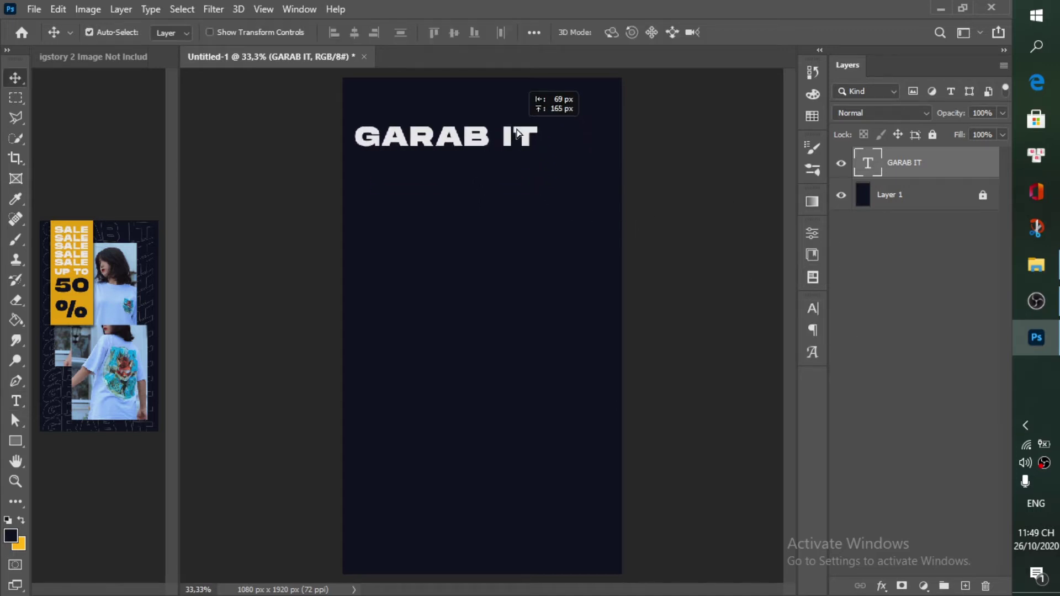
key("ctrl+t")
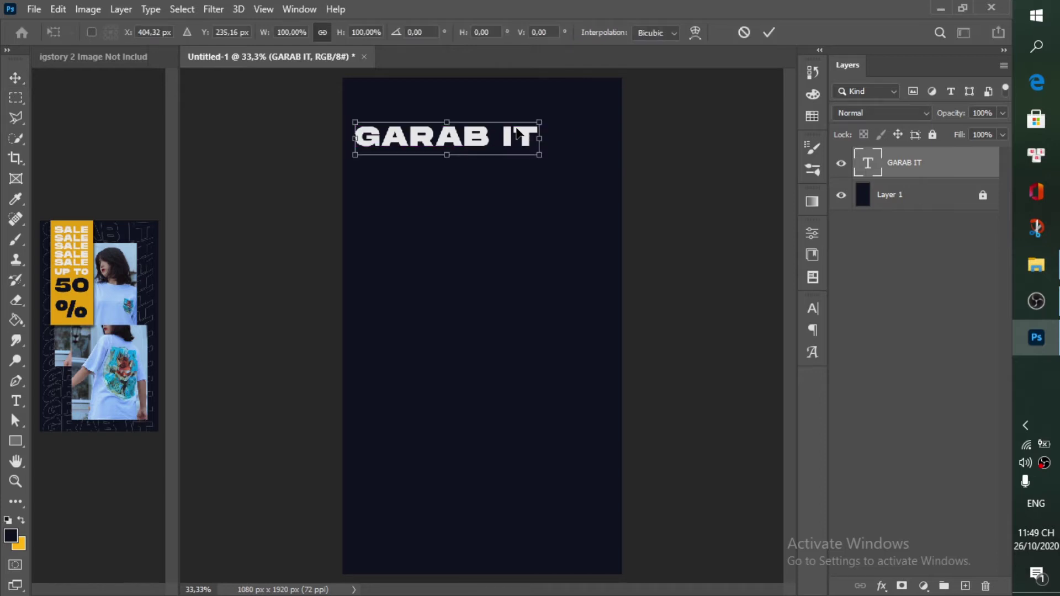
left_click_drag(542, 158, 606, 222)
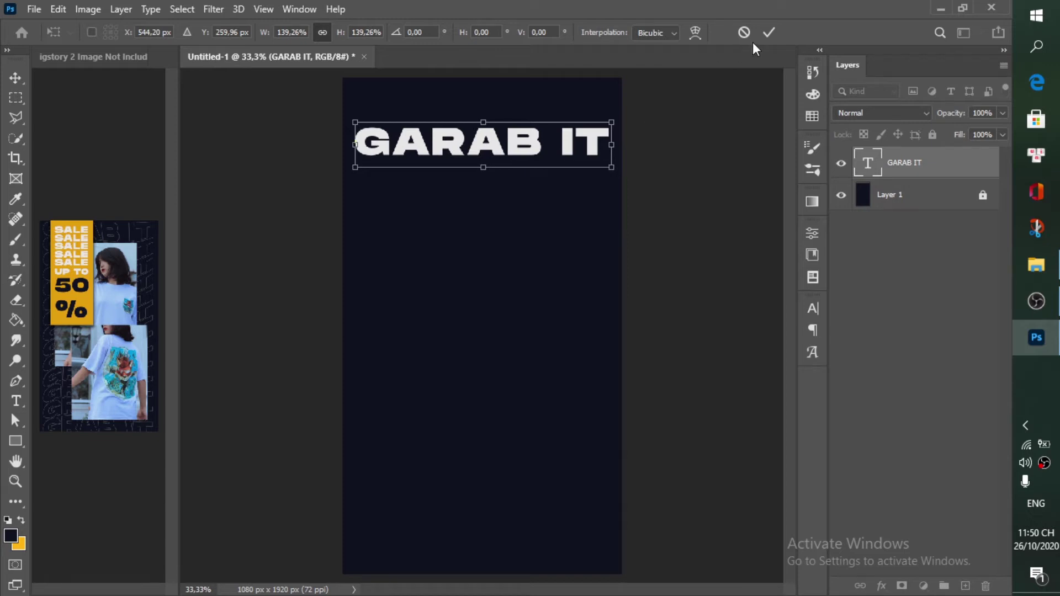
key("Return")
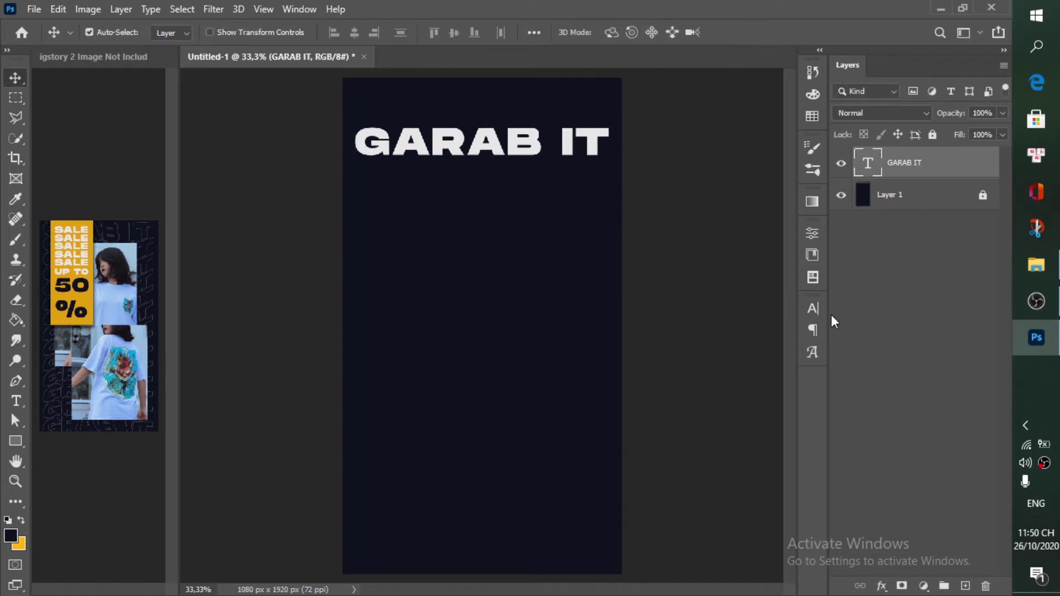
left_click(817, 313)
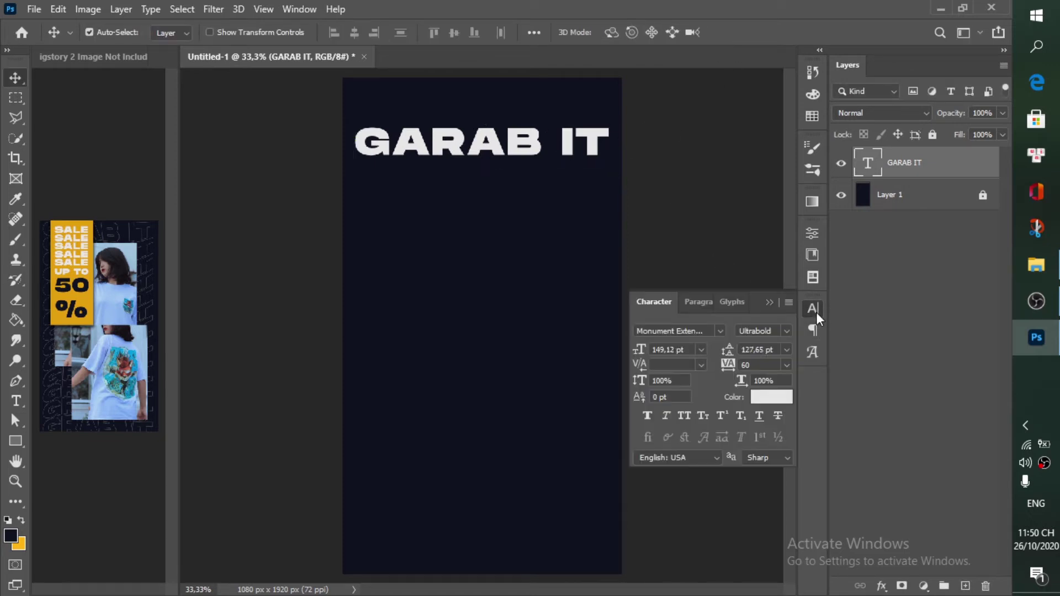
left_click(817, 313)
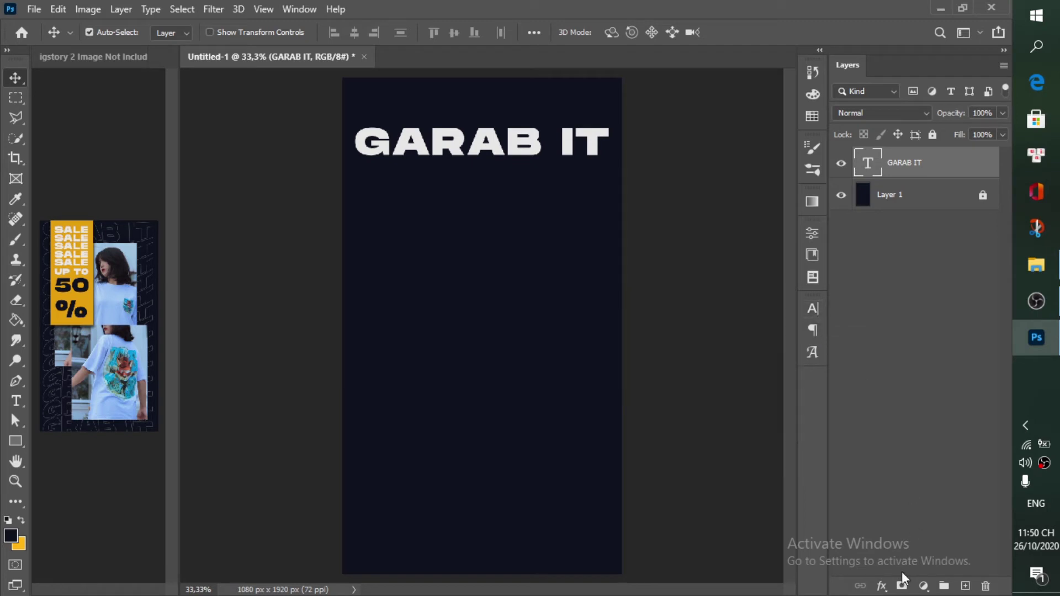
left_click(814, 308)
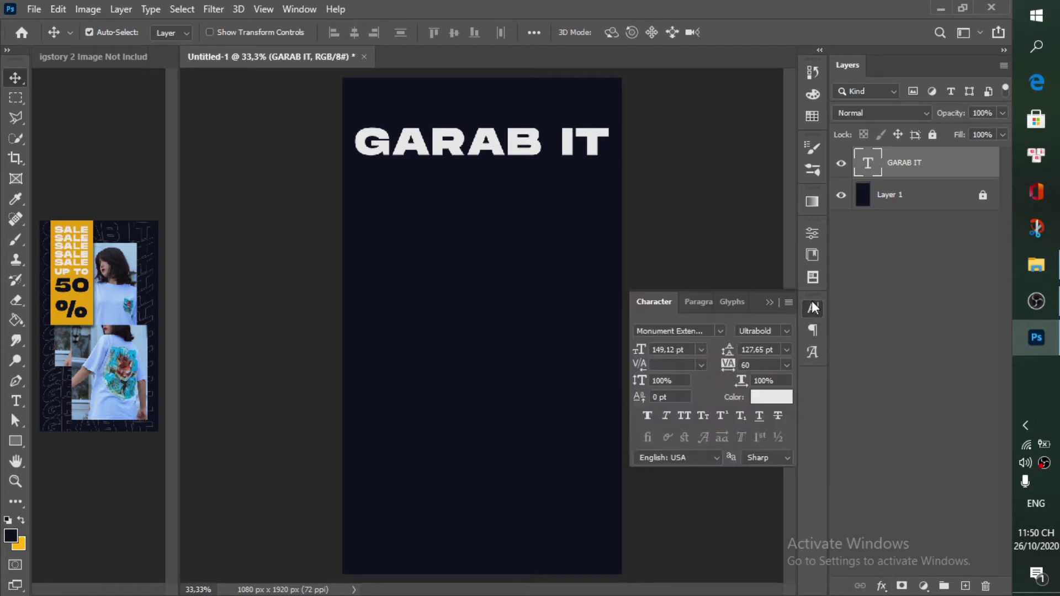
left_click(814, 308)
- Set the GARAB IT layer's fill to 0% and add a 3 px white inside stroke at about 61% opacity
left_click(882, 586)
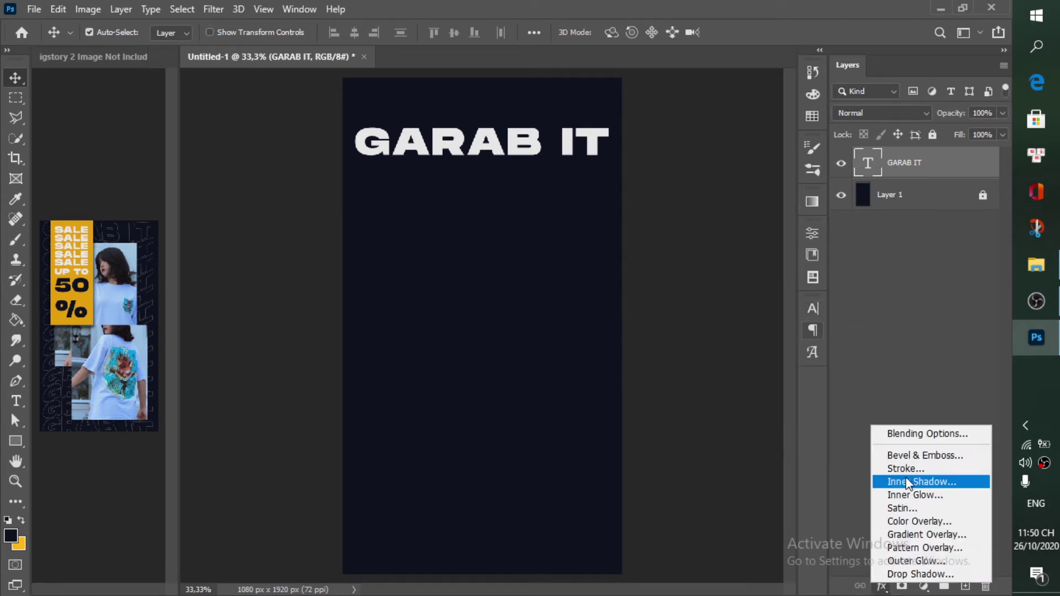
left_click(959, 135)
left_click_drag(958, 134, 853, 321)
left_click(882, 587)
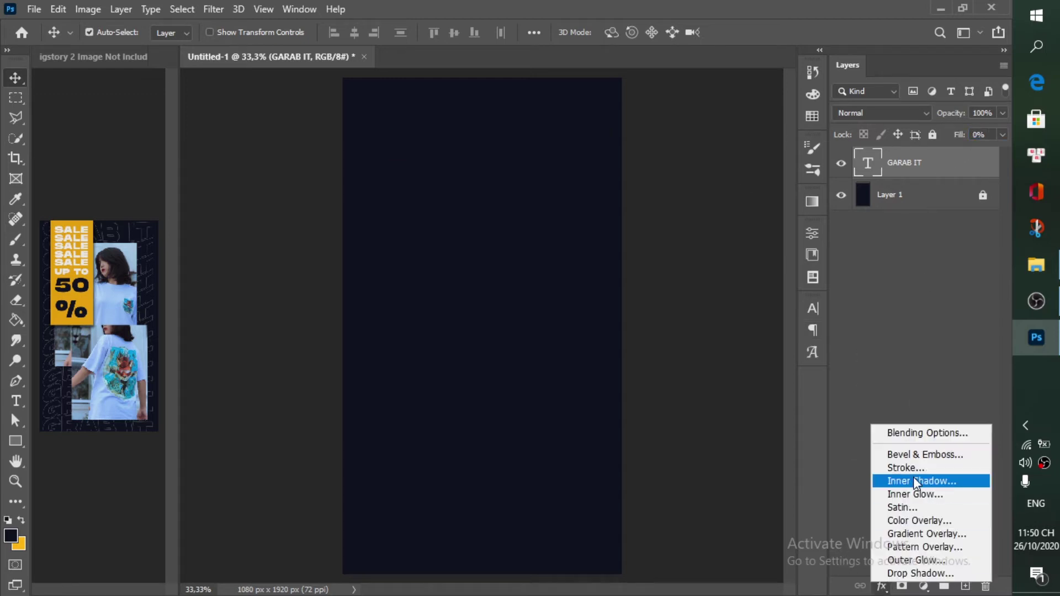
left_click(912, 467)
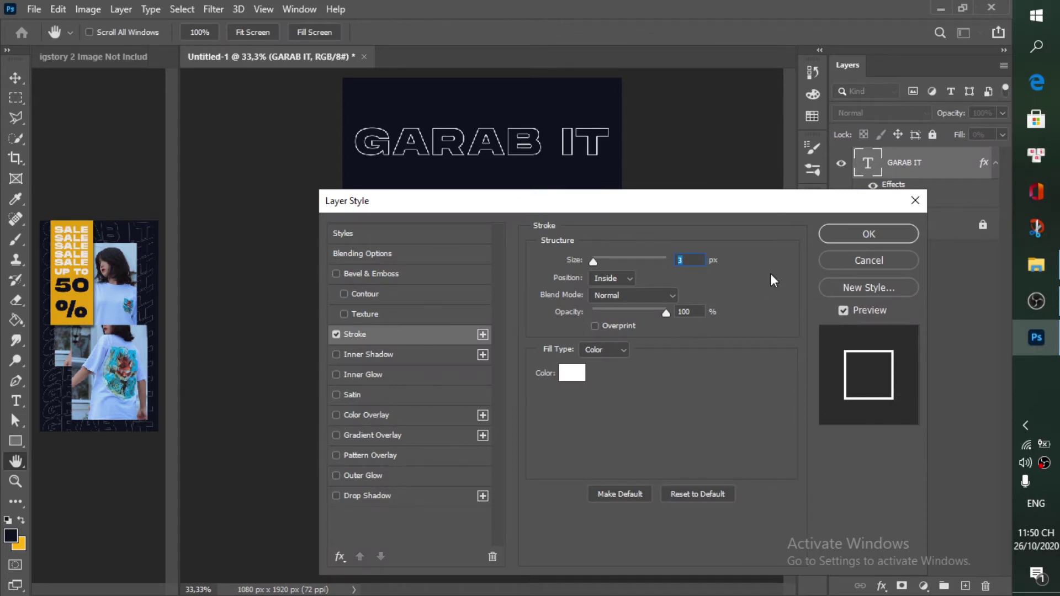
mouse_move(661, 309)
left_mouse_down()
mouse_move(628, 310)
mouse_move(639, 311)
left_mouse_up()
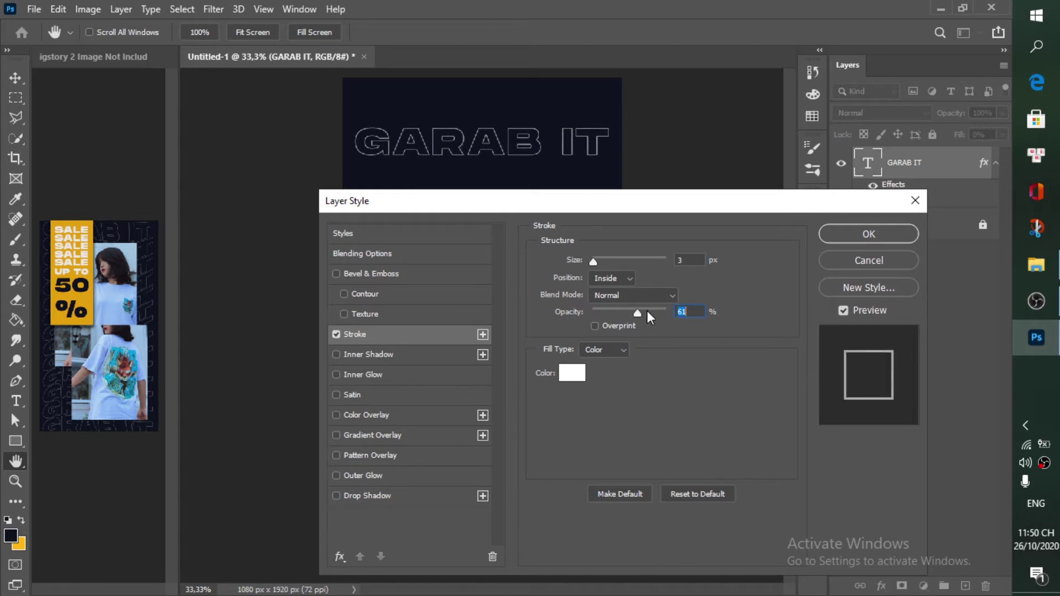
left_click(872, 234)
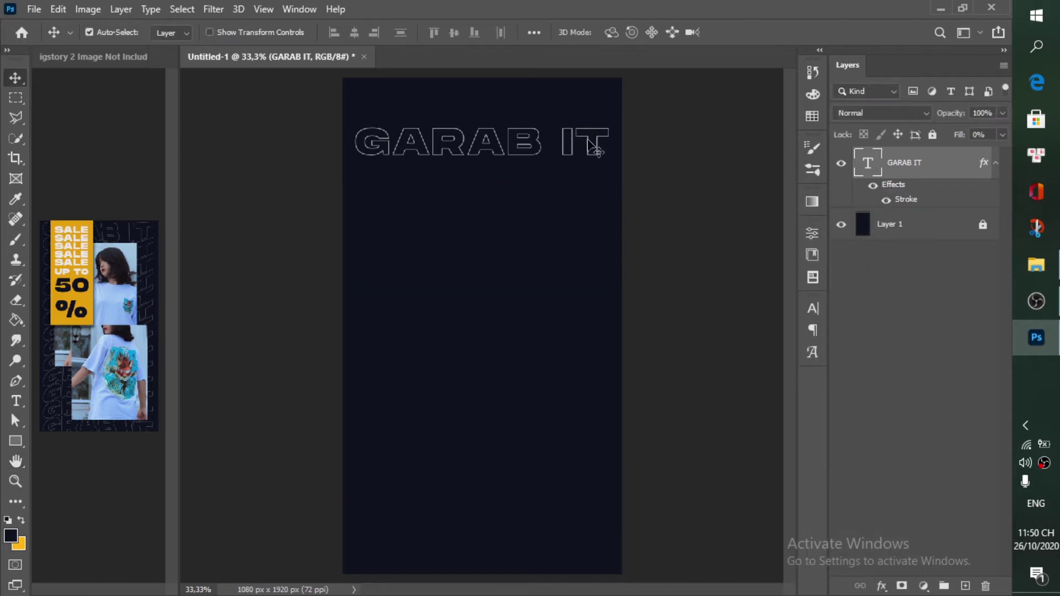
- Change the font style of the outlined GARAB IT text to Black
left_click(817, 311)
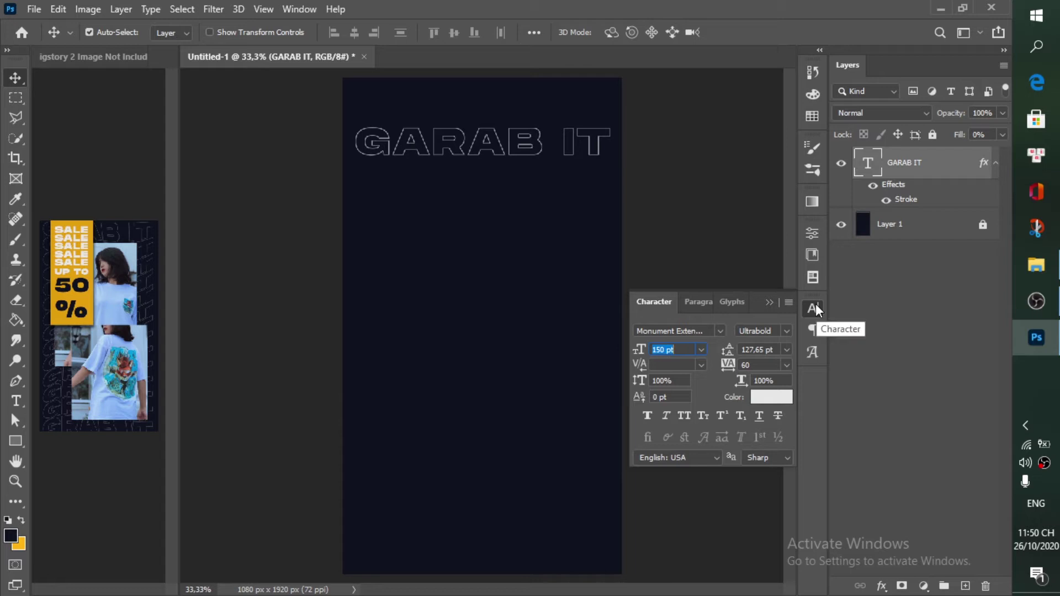
left_click(786, 331)
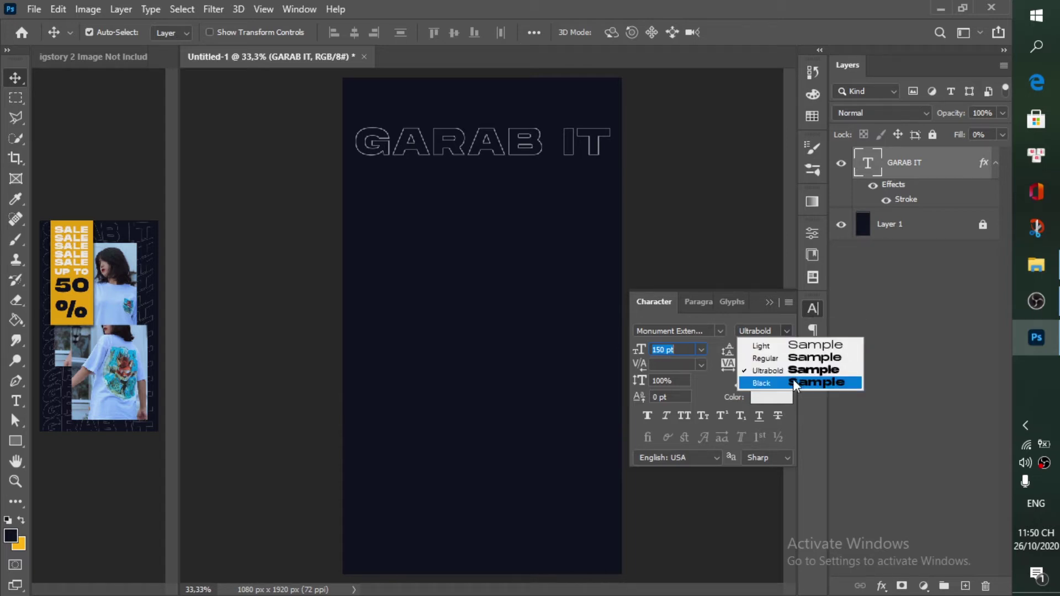
left_click(796, 359)
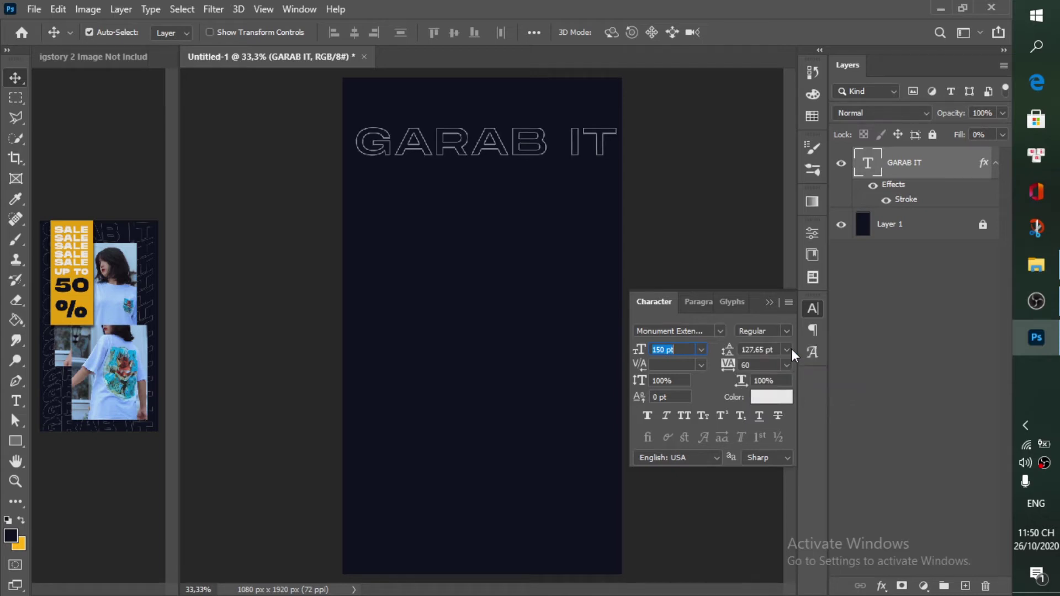
left_click(783, 332)
left_click(789, 379)
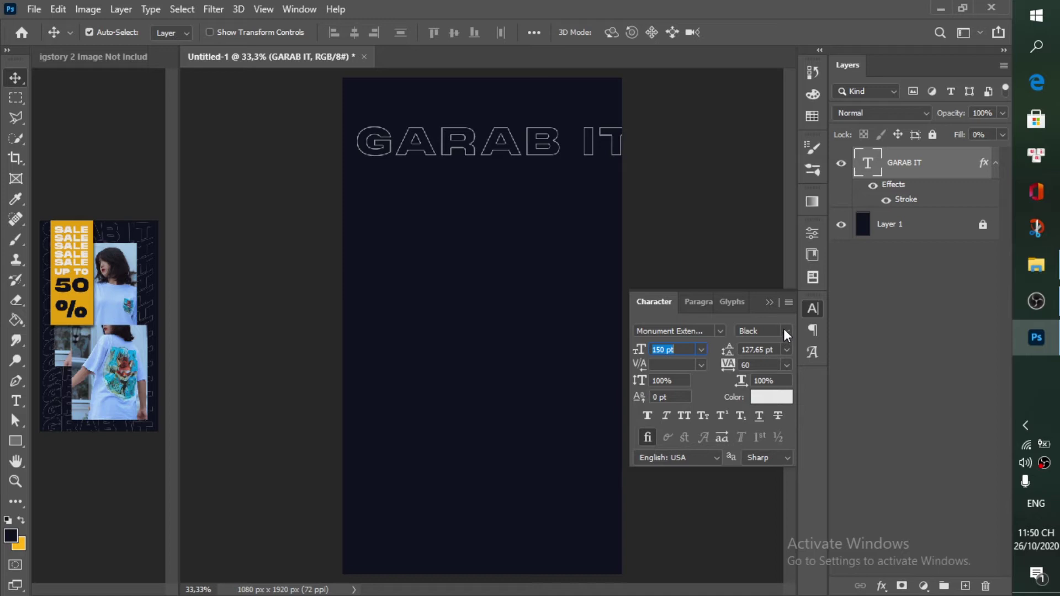
- Scale the GARAB IT text down to about 92% so it fits within the canvas width
key("ctrl+t")
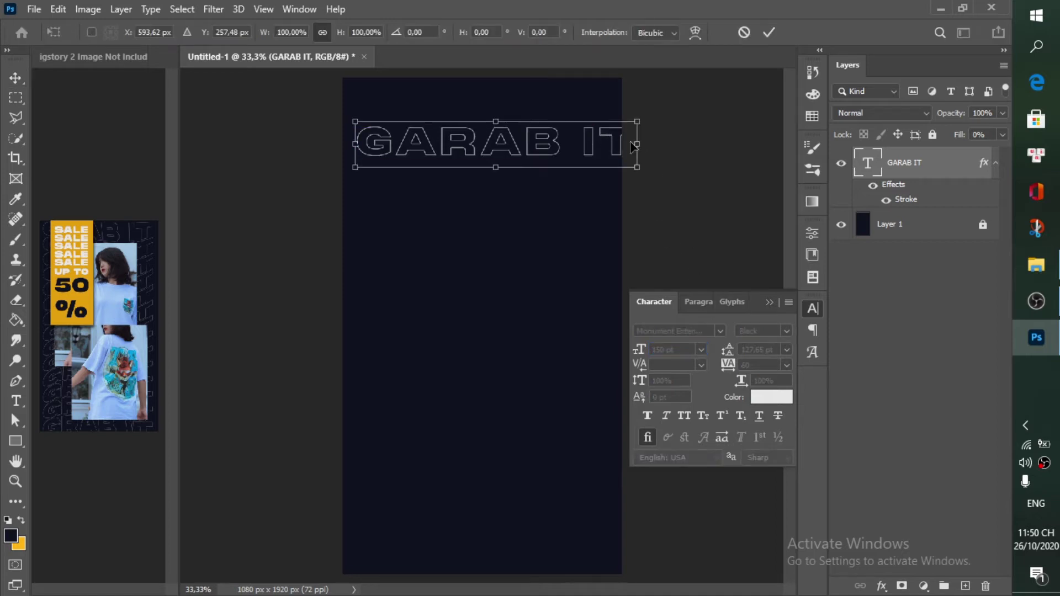
left_click_drag(638, 169, 618, 136)
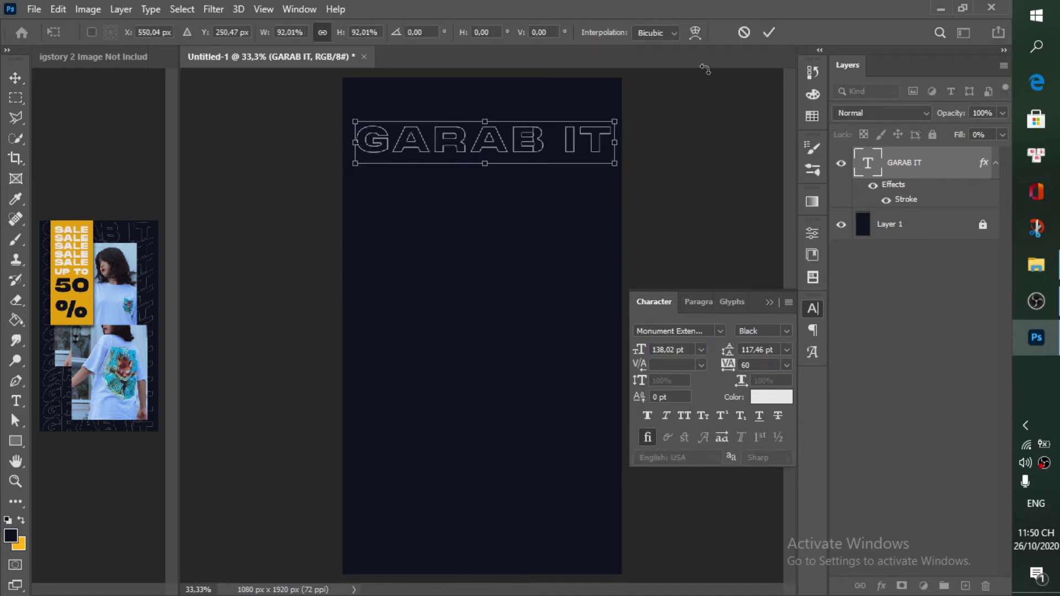
left_click(767, 34)
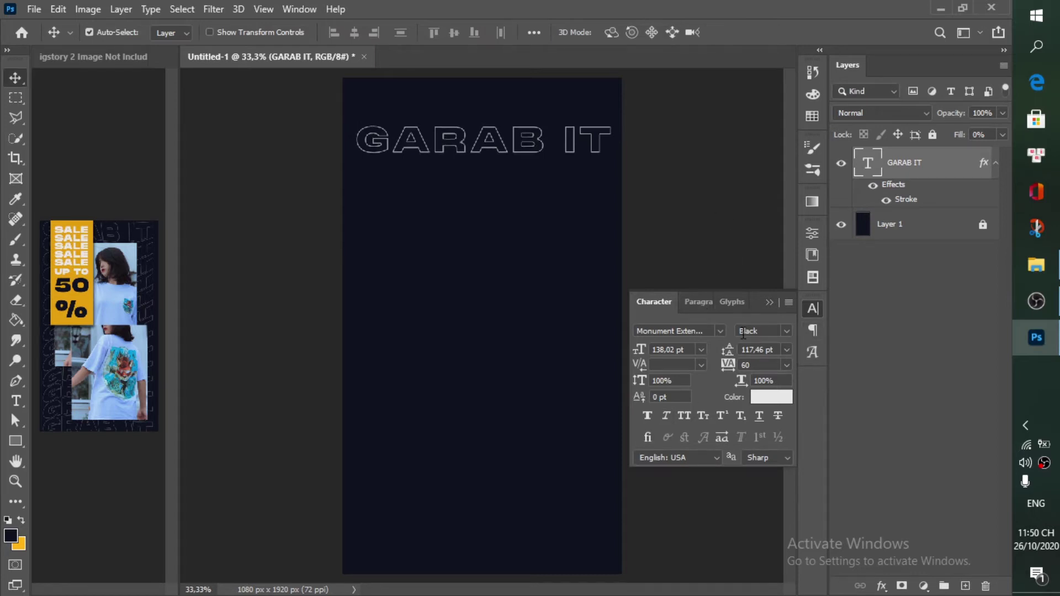
left_click(694, 349)
scroll(694, 349, "down", 1)
left_click(813, 308)
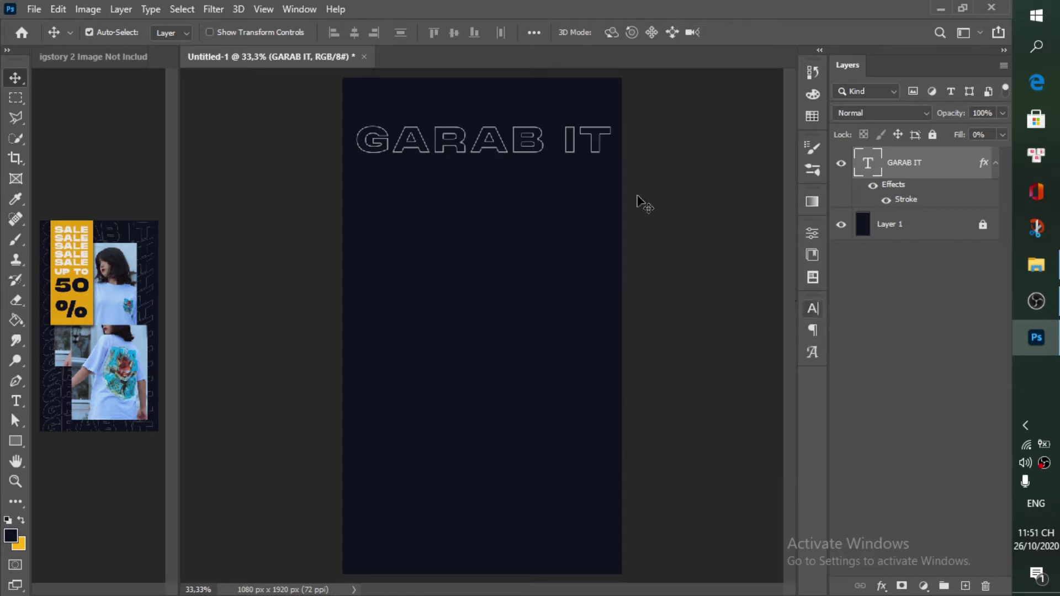
- Move the outlined GARAB IT text to the top edge of the canvas and place a duplicate directly below it
left_click_drag(585, 132, 583, 132)
left_click_drag(505, 141, 497, 99)
mouse_move(496, 142)
left_mouse_down()
mouse_move(499, 102)
mouse_move(496, 135)
left_mouse_up()
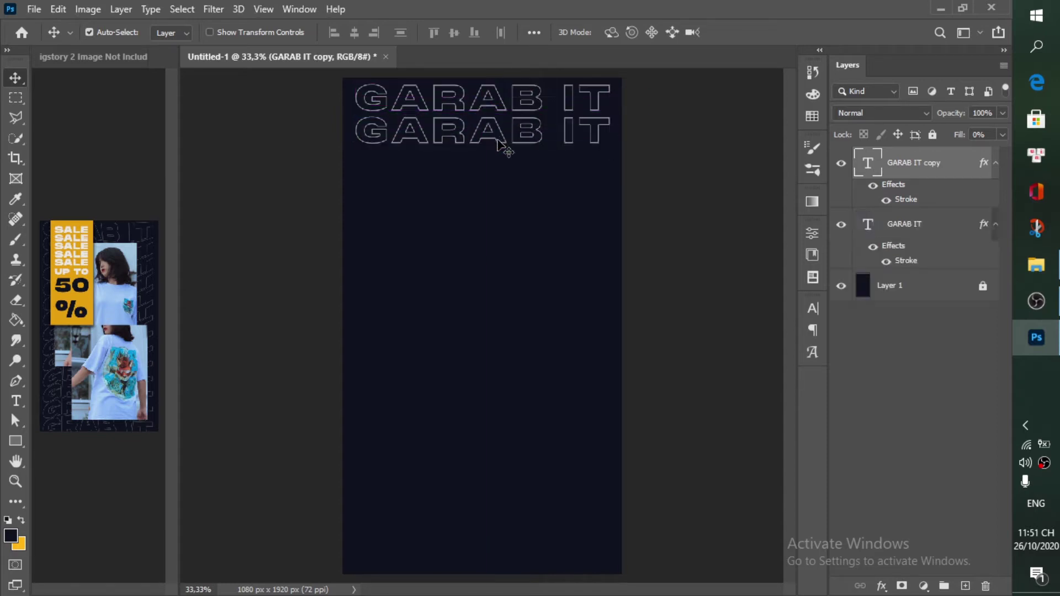
- Collapse the effects lists of the two GARAB IT text layers
left_click(500, 105, "shift")
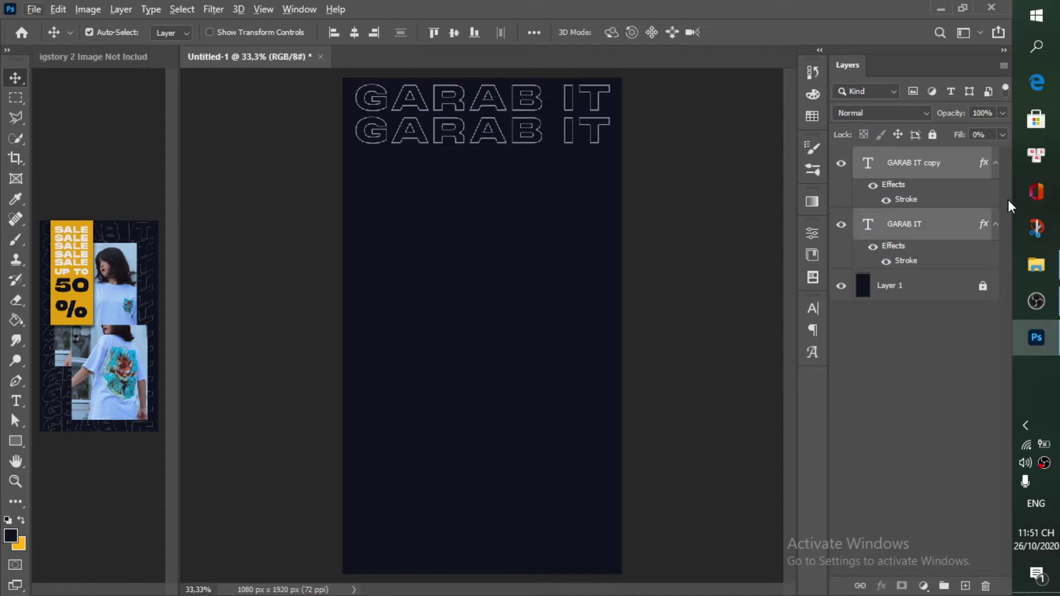
left_click(997, 171, "alt")
left_click(996, 171, "alt")
left_click(996, 170, "alt")
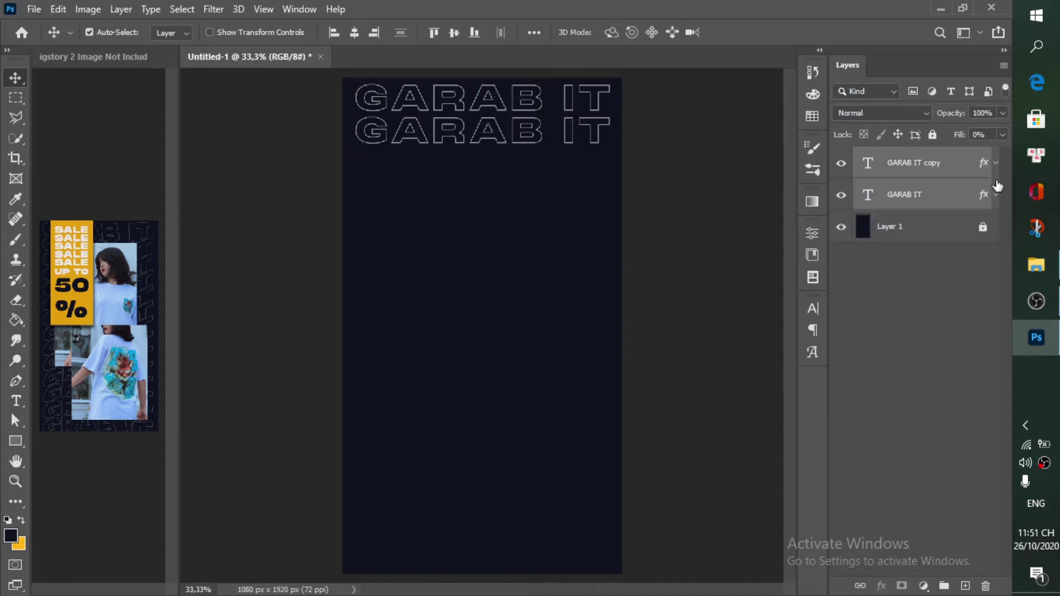
left_click(995, 204)
left_click(993, 172)
left_click(996, 171)
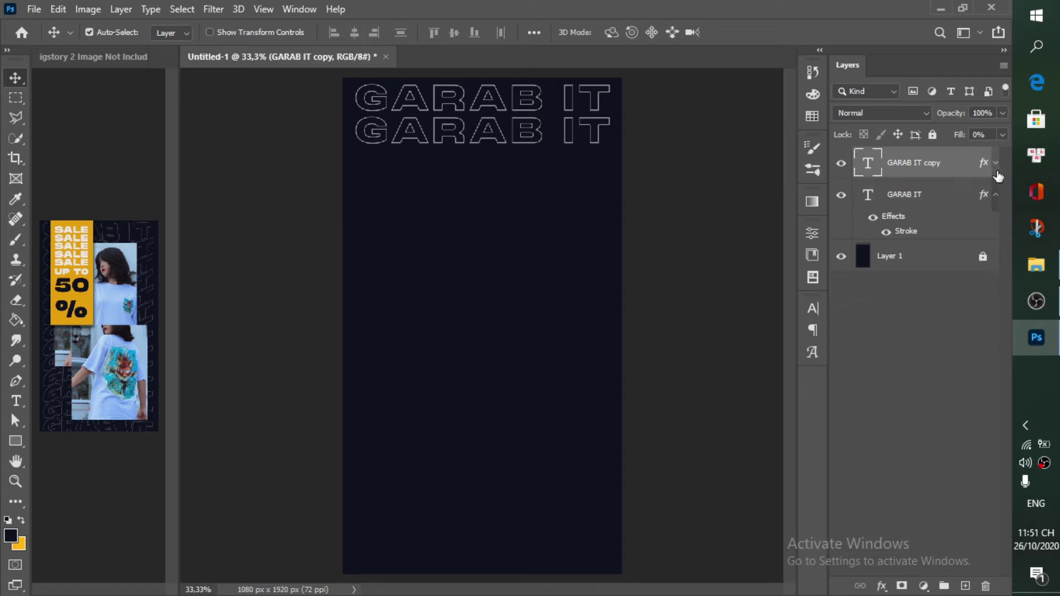
left_click(998, 195)
- Duplicate the two outlined GARAB IT rows downward into six, and copy those six below to make twelve evenly stacked rows
left_click(943, 200, "shift")
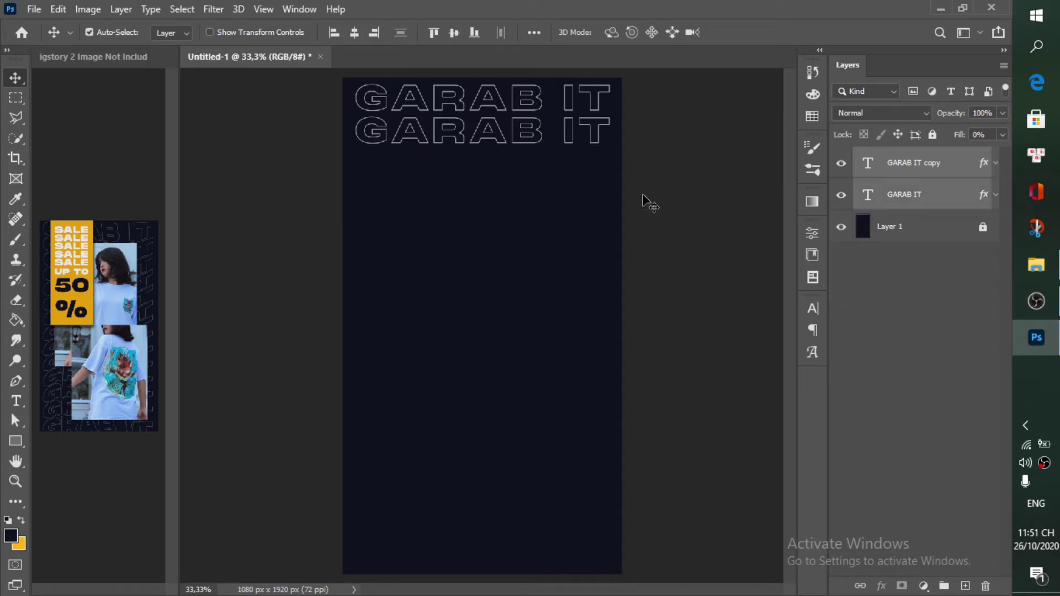
left_click_drag(492, 138, 507, 258)
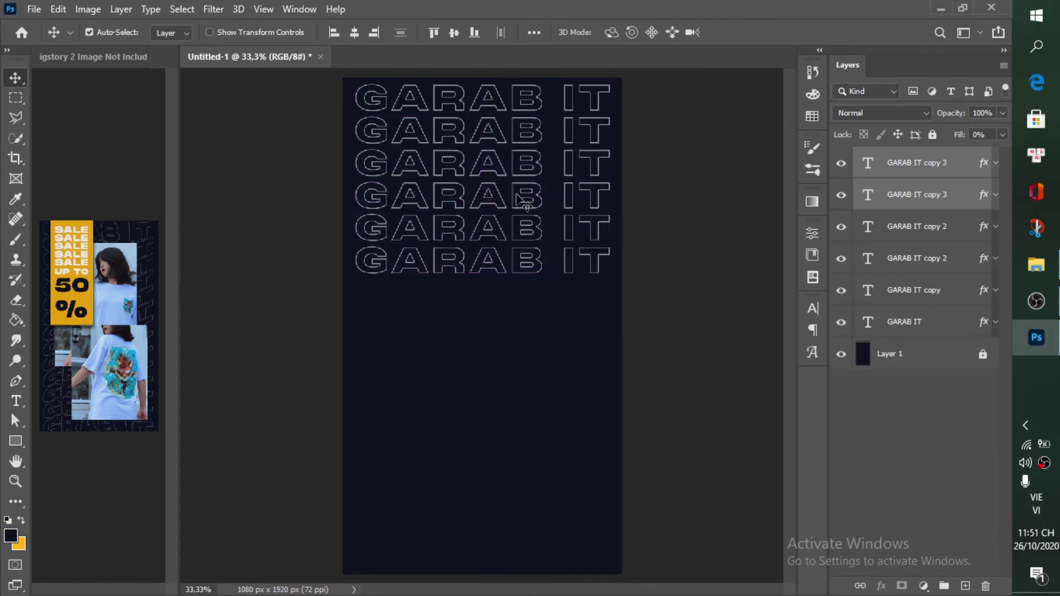
left_click(504, 199, "shift")
left_click(505, 152, "shift")
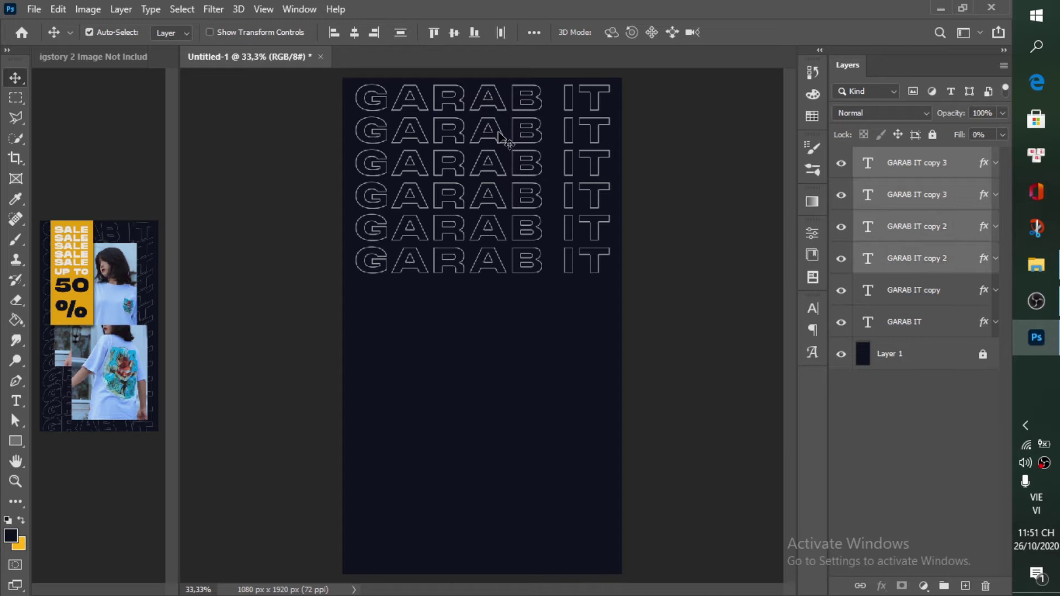
left_click(507, 118, "shift")
left_click(507, 106, "shift")
left_click_drag(499, 253, 509, 423)
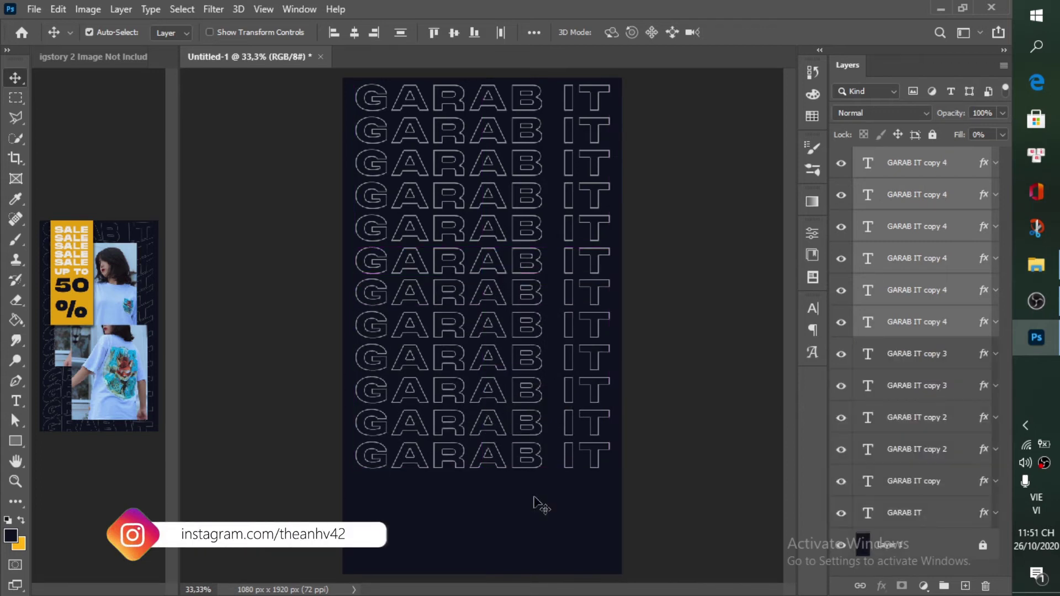
- Duplicate the last outlined GARAB IT row downward three more times so fifteen evenly spaced rows fill the canvas
left_click(464, 497)
left_click(497, 467)
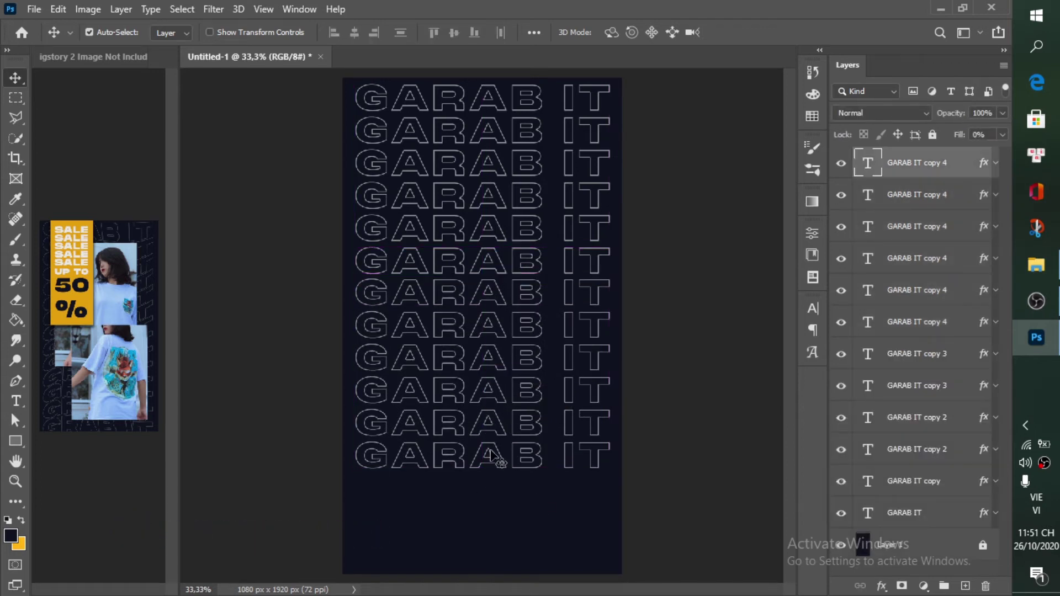
left_click_drag(501, 423, 498, 557)
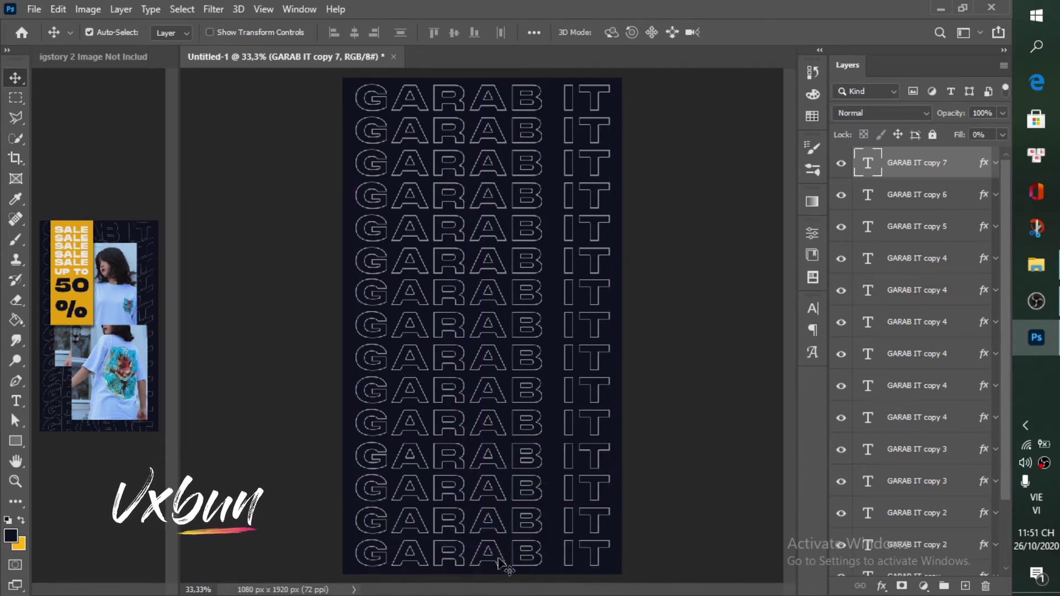
- Select all the GARAB IT text layers, leaving out the background, and merge them into a single layer
scroll(542, 484, "down", 3)
scroll(542, 483, "up", 3)
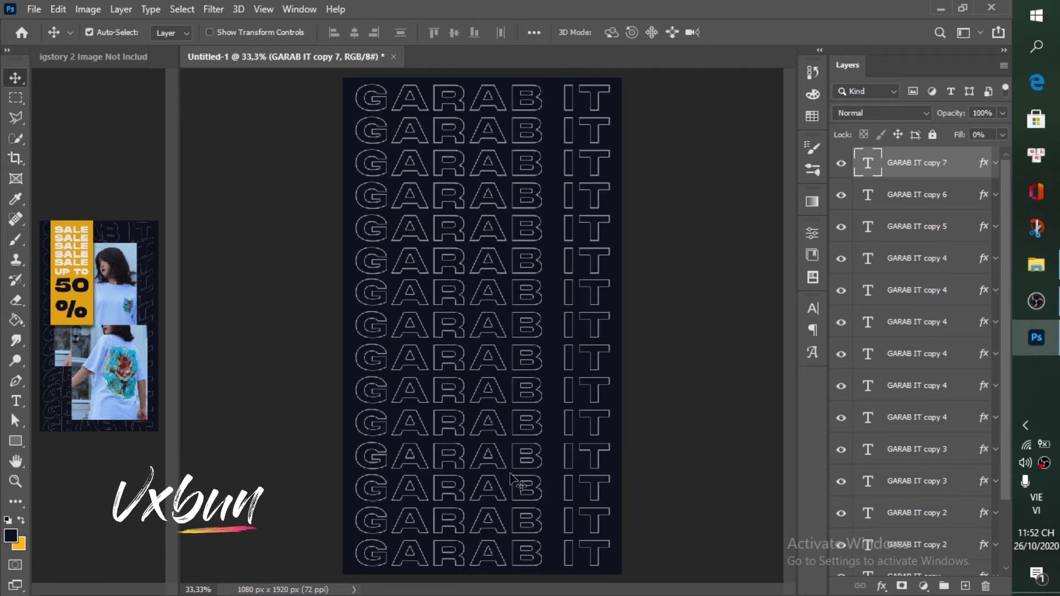
scroll(939, 464, "down", 3)
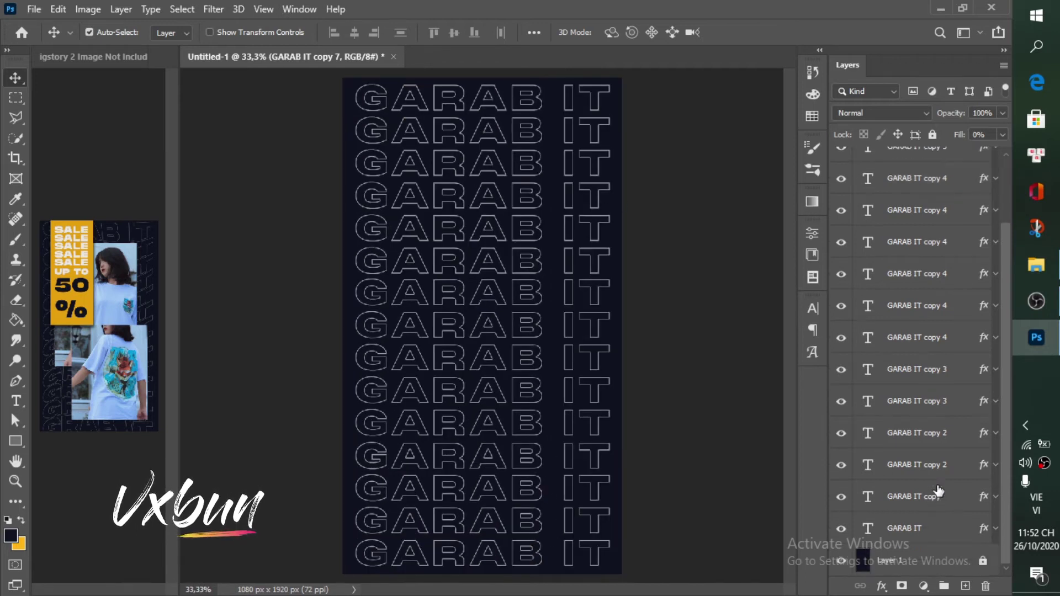
left_click(937, 529, "shift")
key("ctrl+e")
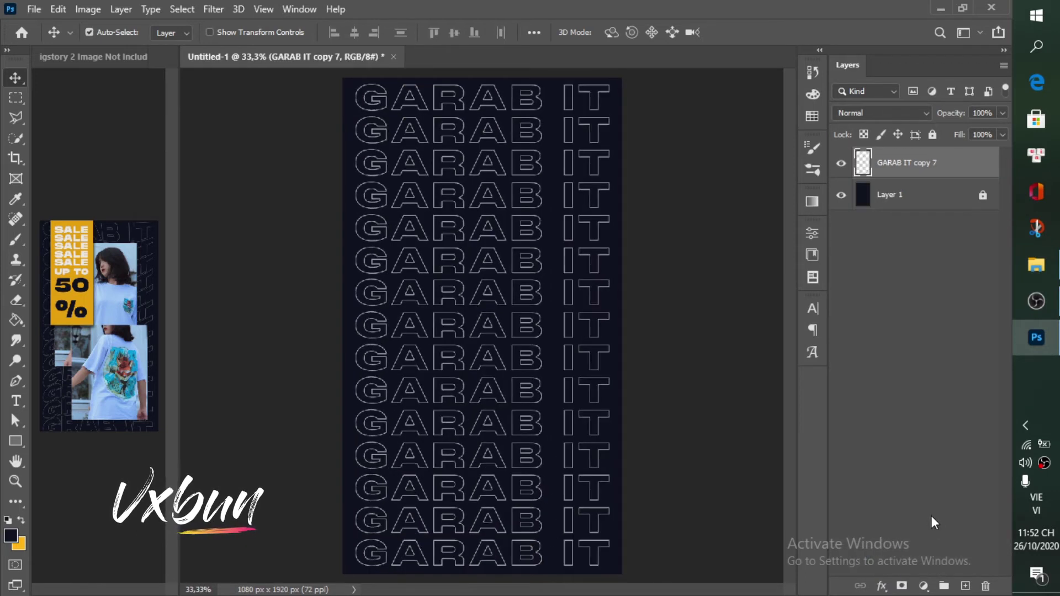
key("ctrl+t")
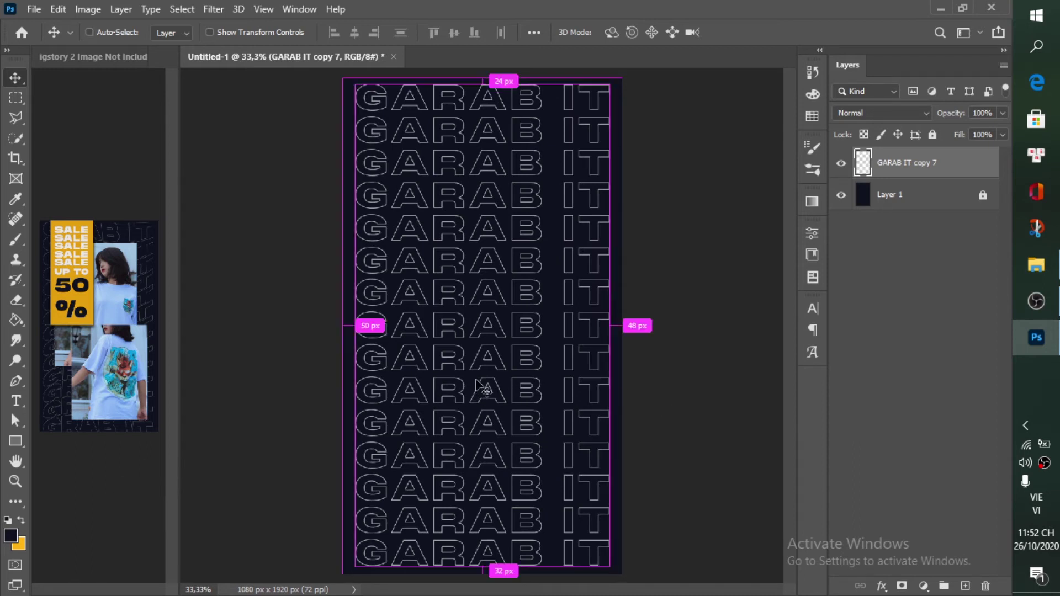
right_click(490, 262)
left_click(542, 363)
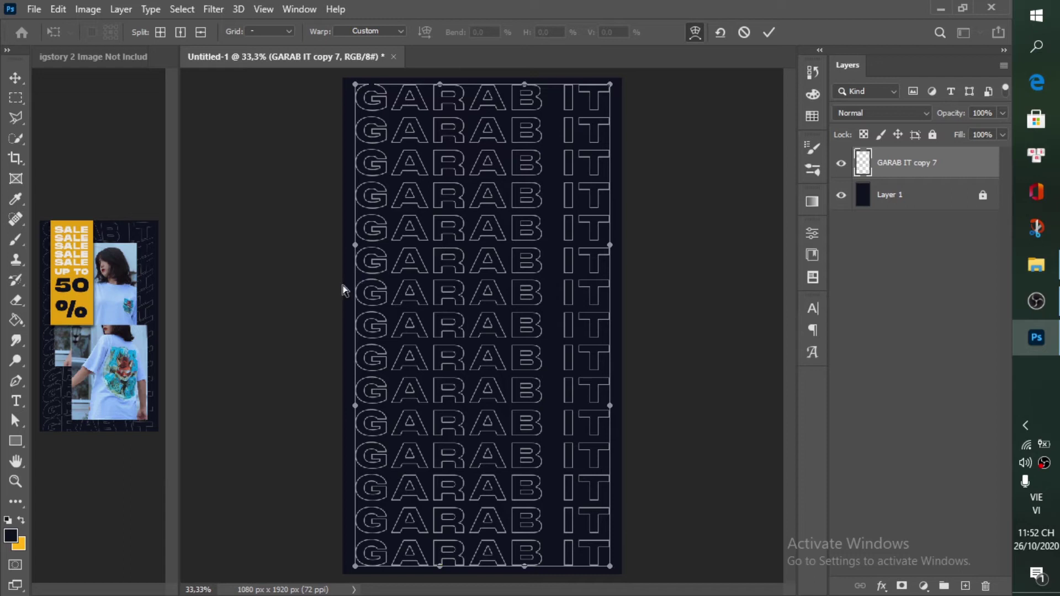
left_click(15, 78)
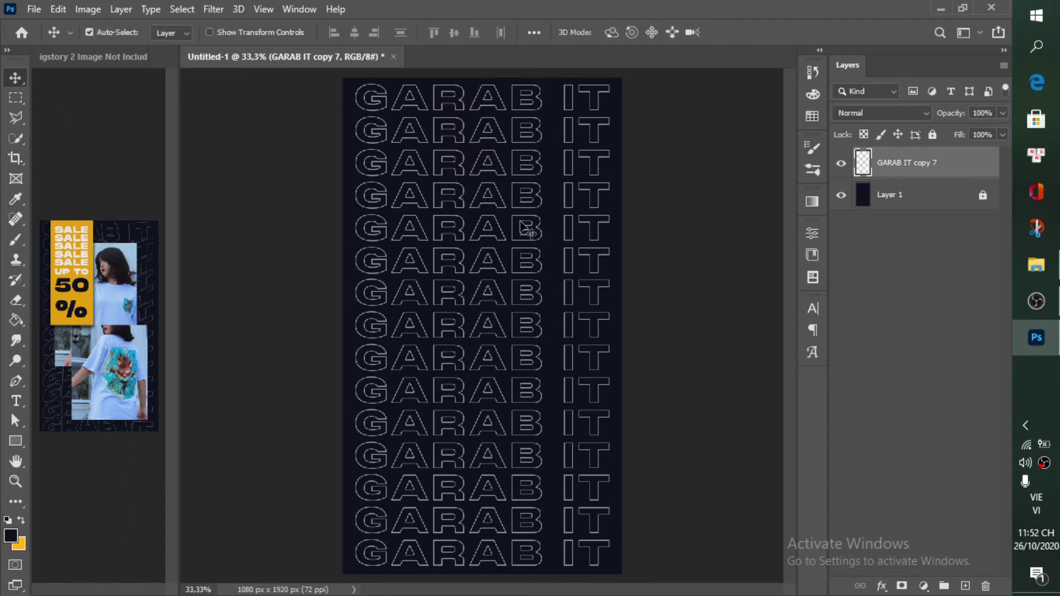
- Start a Warp on the merged text, split it crosswise at the third row before the B, and bend the mesh around that point
key("ctrl+t")
right_click(502, 265)
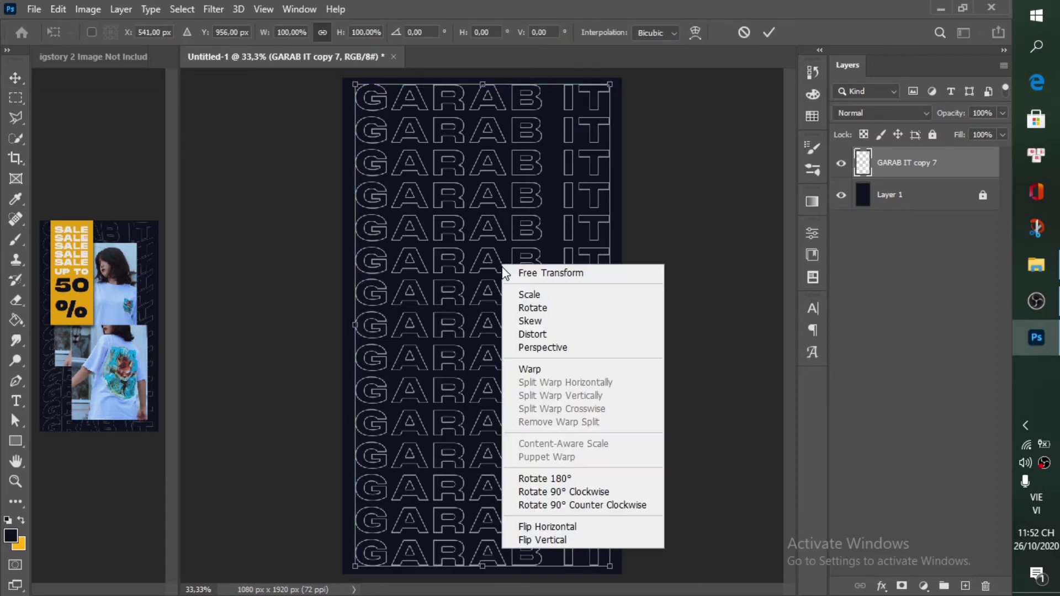
left_click(538, 368)
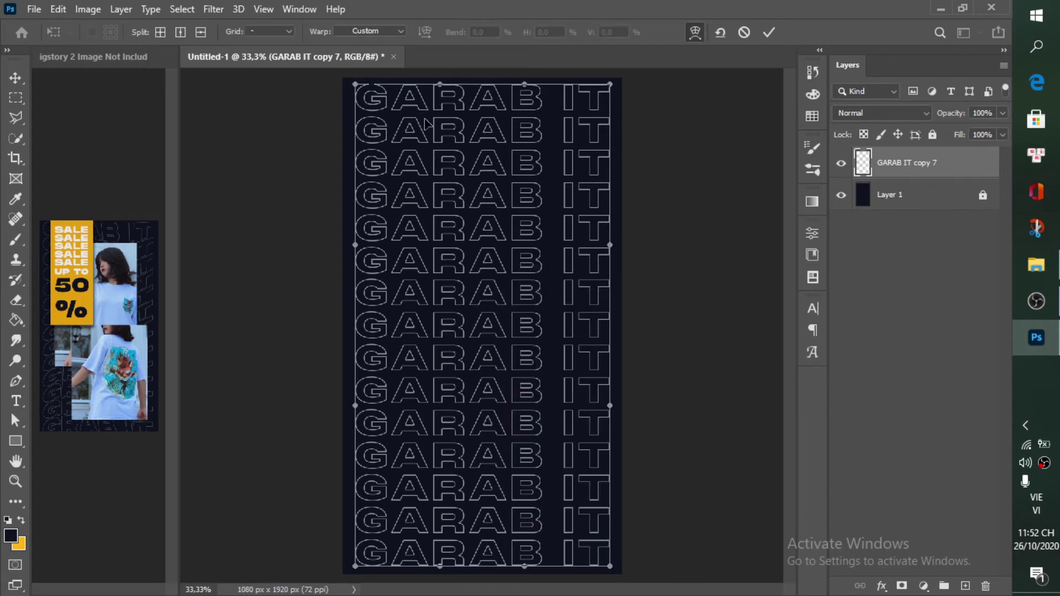
mouse_move(358, 246)
left_mouse_down()
mouse_move(372, 224)
mouse_move(363, 227)
left_mouse_up()
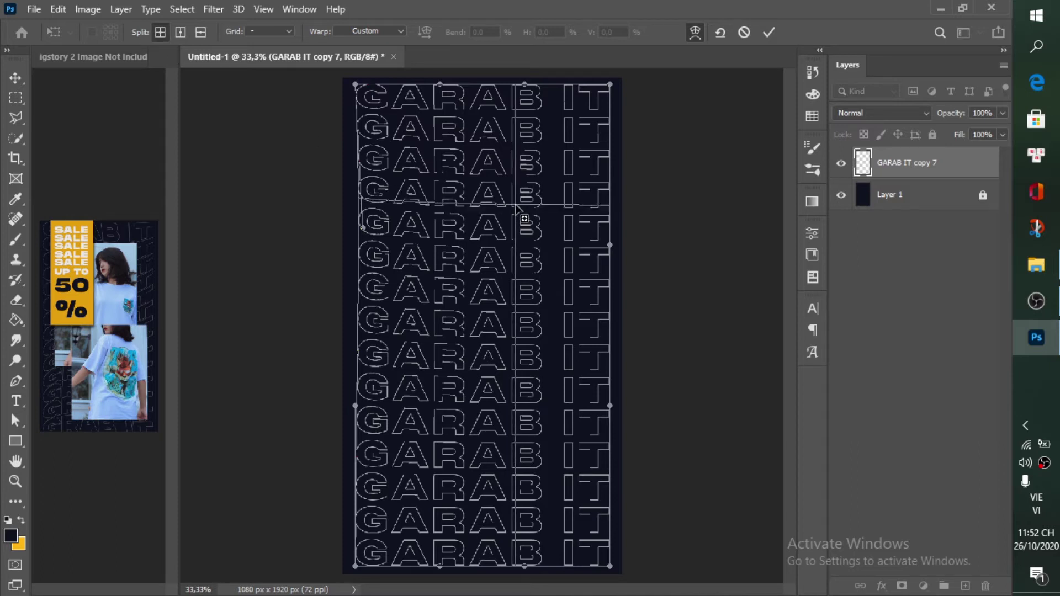
key("ctrl+z")
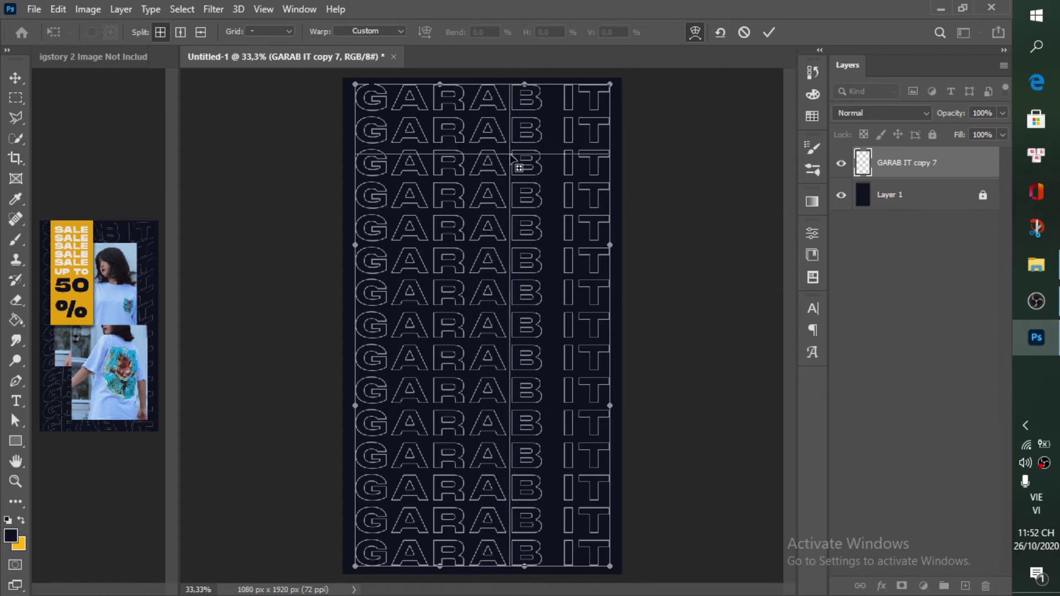
left_click(513, 165)
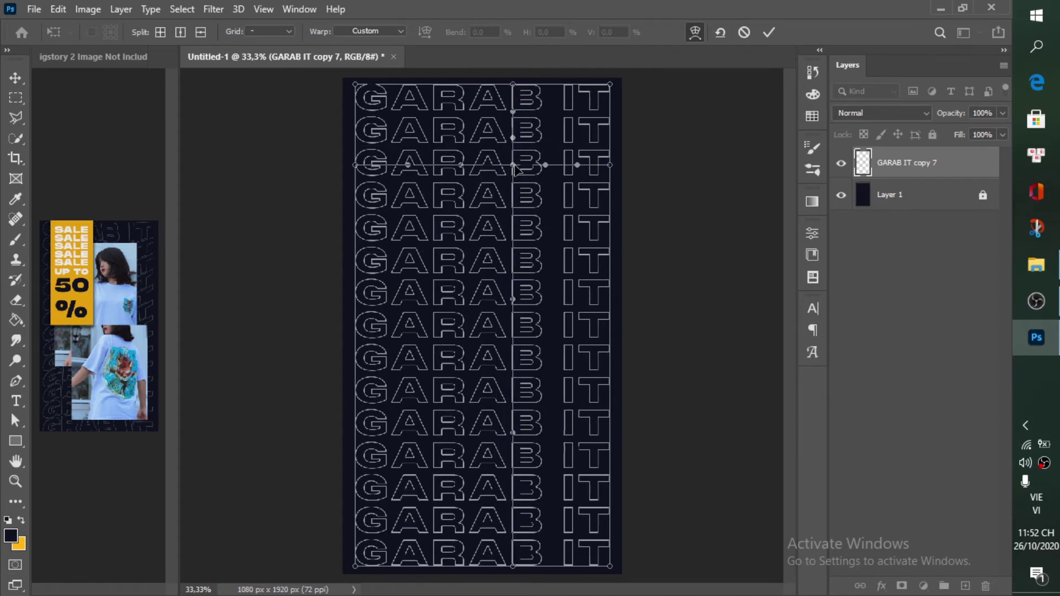
left_click_drag(515, 166, 571, 162)
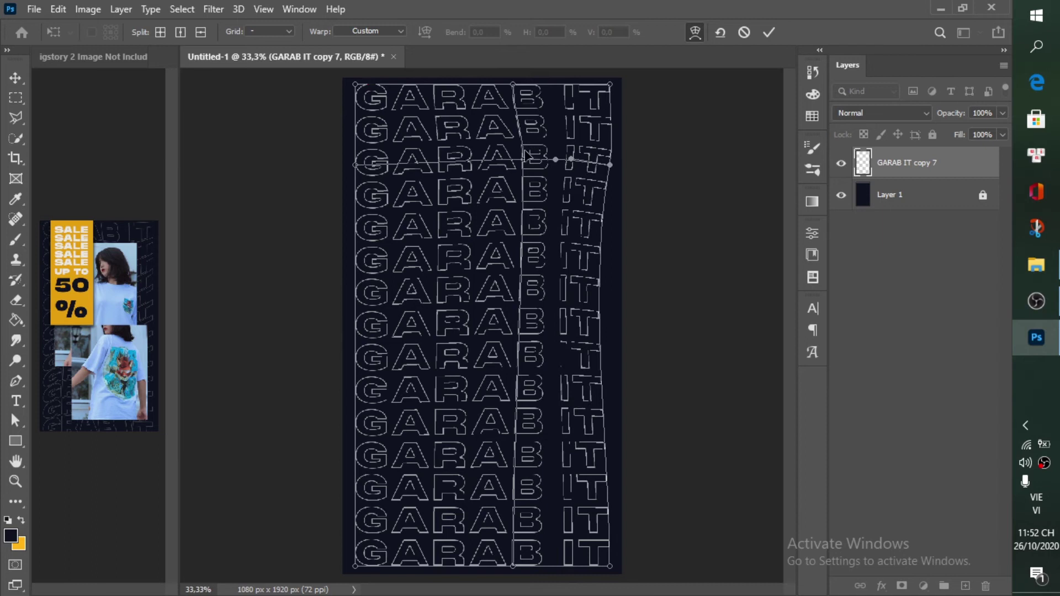
mouse_move(522, 145)
left_mouse_down()
mouse_move(536, 138)
mouse_move(522, 145)
left_mouse_up()
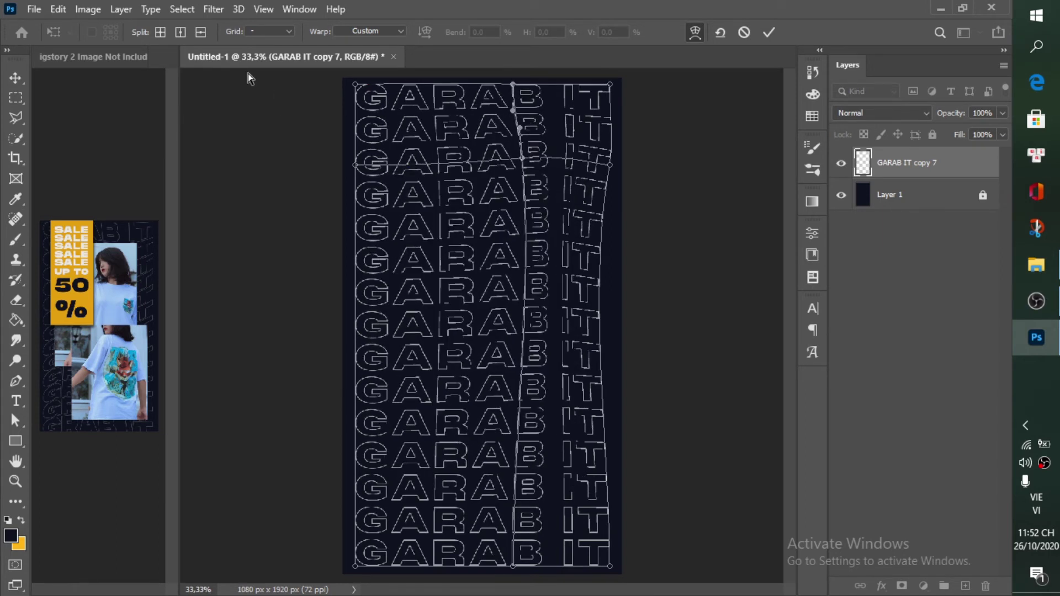
- Add a second crosswise warp split through the R in the lower rows and bend the nearby mesh points into waves
left_click(160, 32)
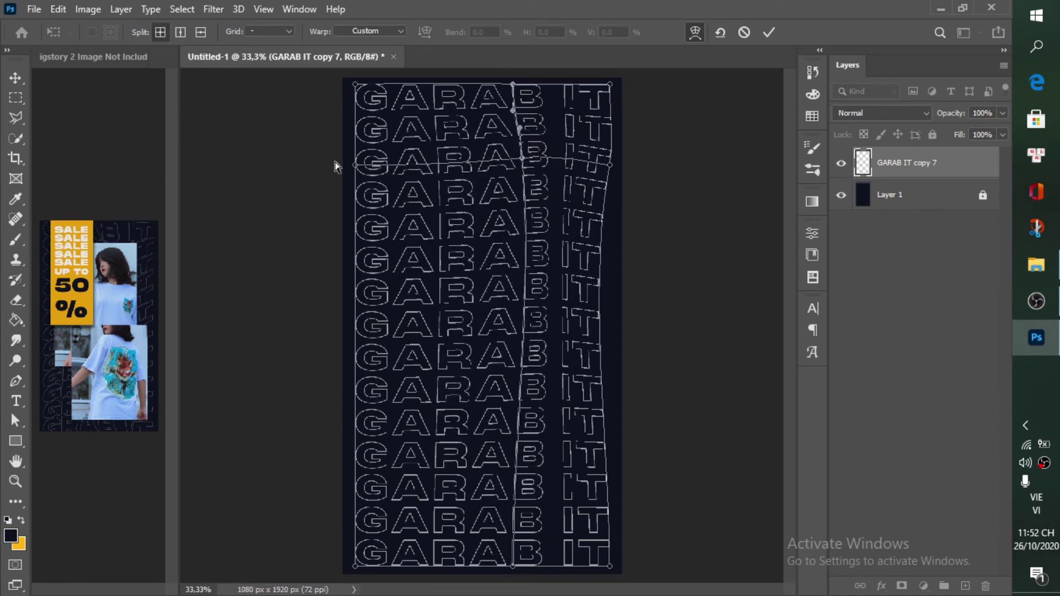
left_click(451, 427)
left_click_drag(450, 427, 433, 412)
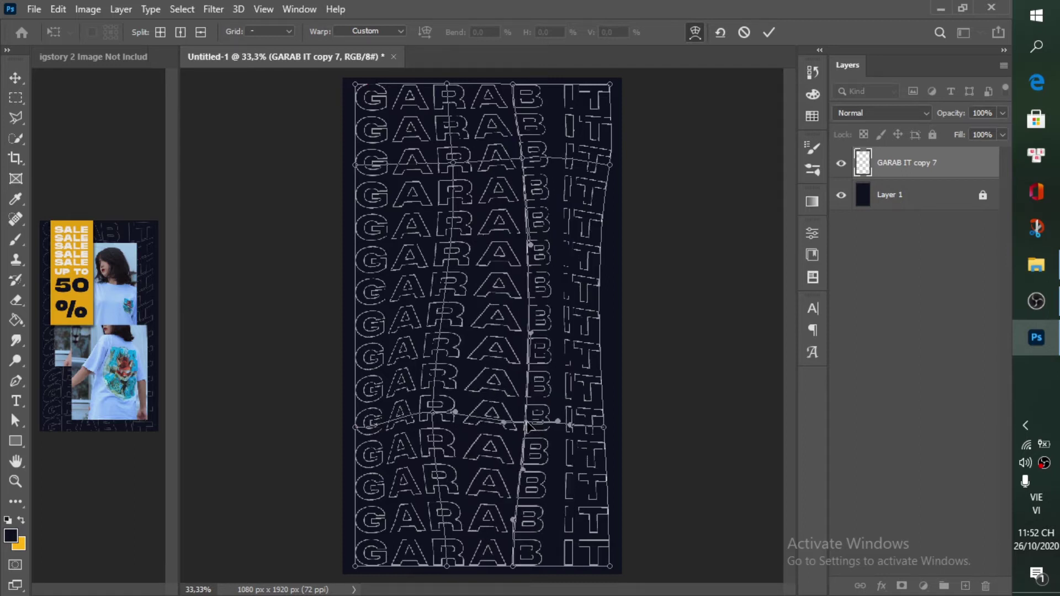
mouse_move(520, 427)
left_mouse_down()
mouse_move(517, 403)
mouse_move(515, 414)
left_mouse_up()
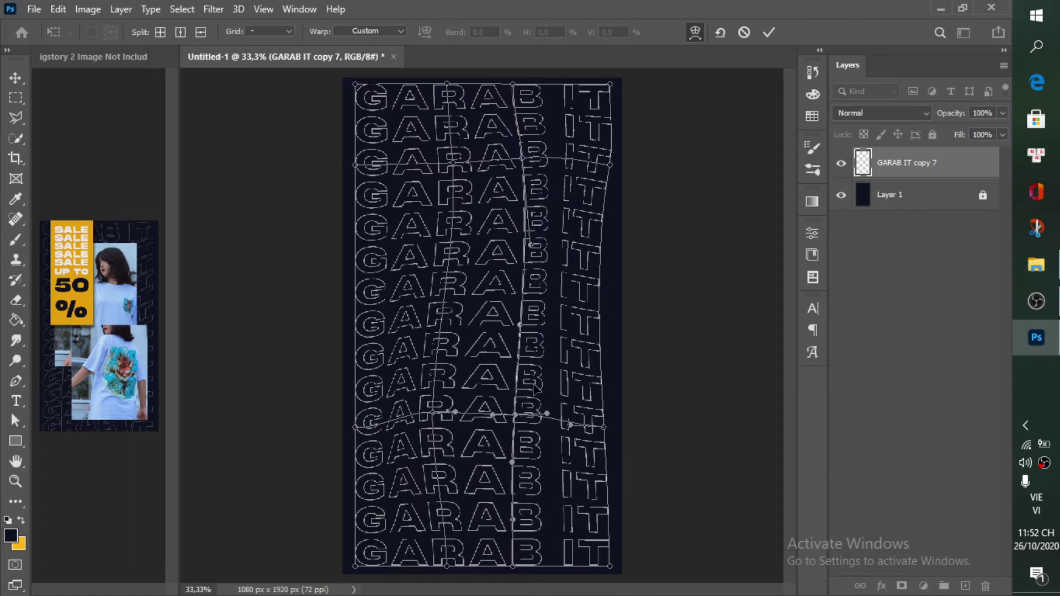
left_click_drag(522, 325, 491, 305)
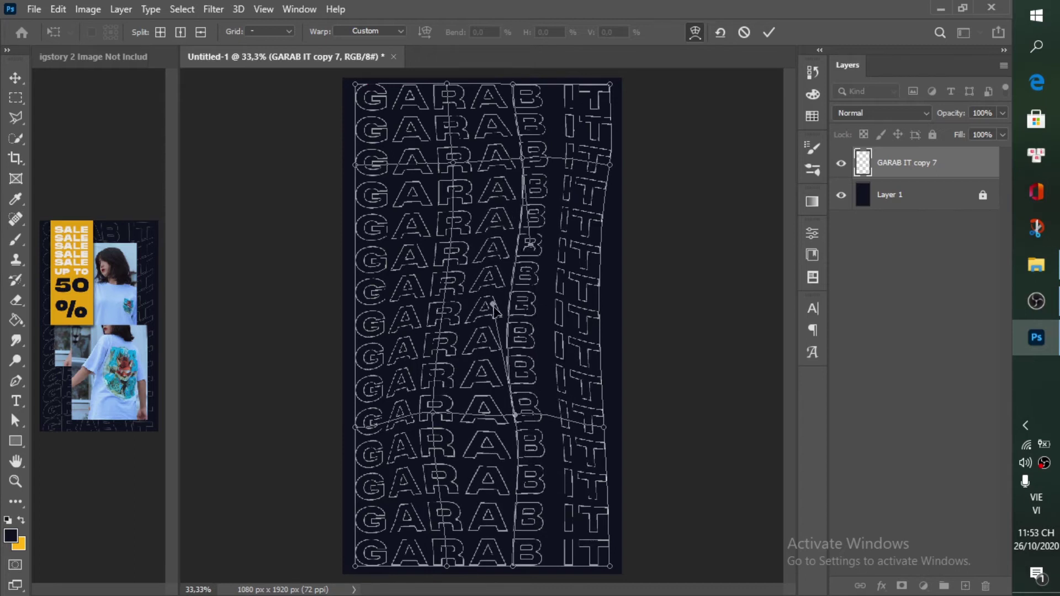
left_click_drag(518, 416, 554, 390)
- Curve the bottom edge of the text warp by shifting its handles and pulling the lower-left corner slightly past the canvas edge
left_click(446, 566)
left_click_drag(447, 521, 426, 505)
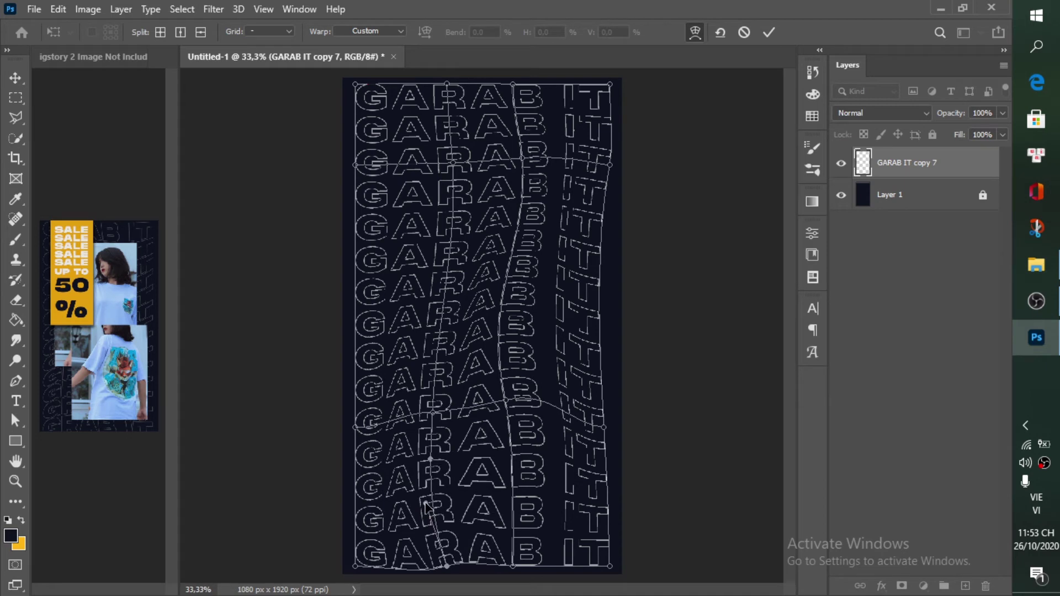
left_click_drag(355, 567, 356, 577)
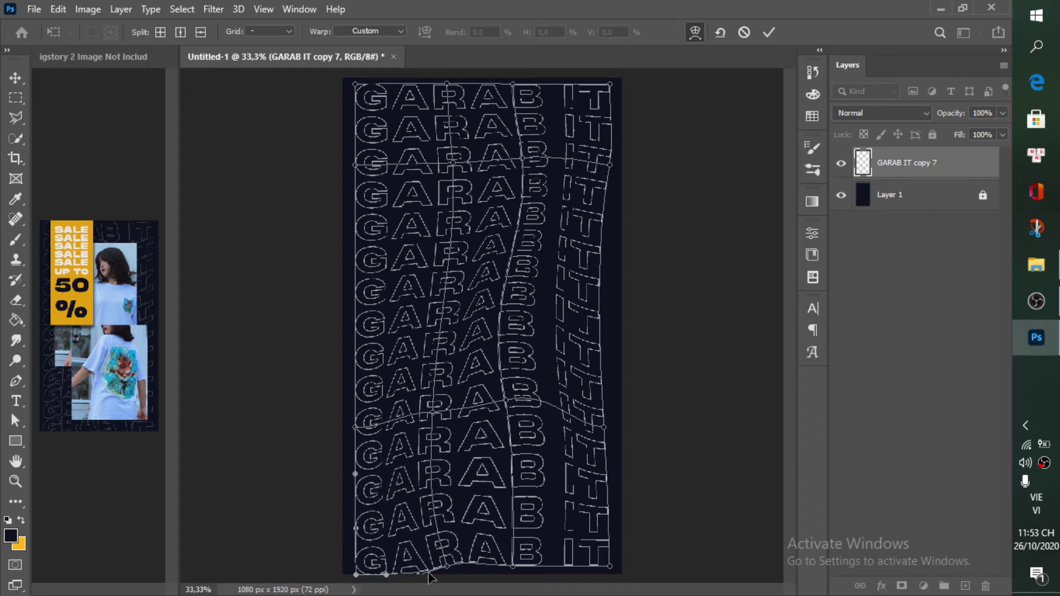
left_click(513, 566)
mouse_move(547, 568)
left_mouse_down()
mouse_move(545, 540)
mouse_move(549, 554)
left_mouse_up()
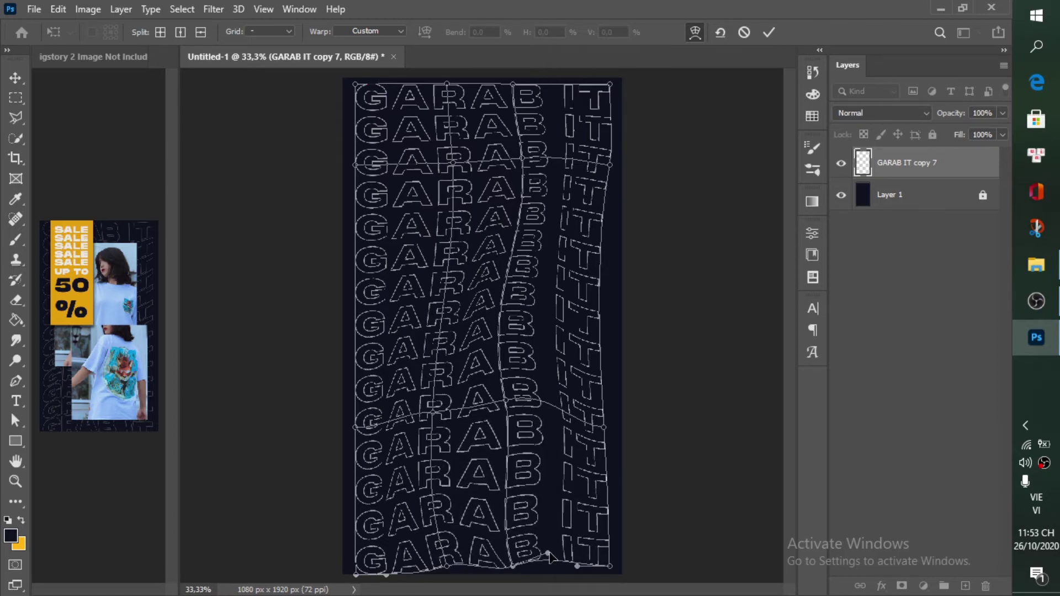
- Bend the warp curves further around the upper A, R and B columns, and apply the warp
left_click(418, 283)
left_click(454, 164)
left_click_drag(420, 165, 419, 152)
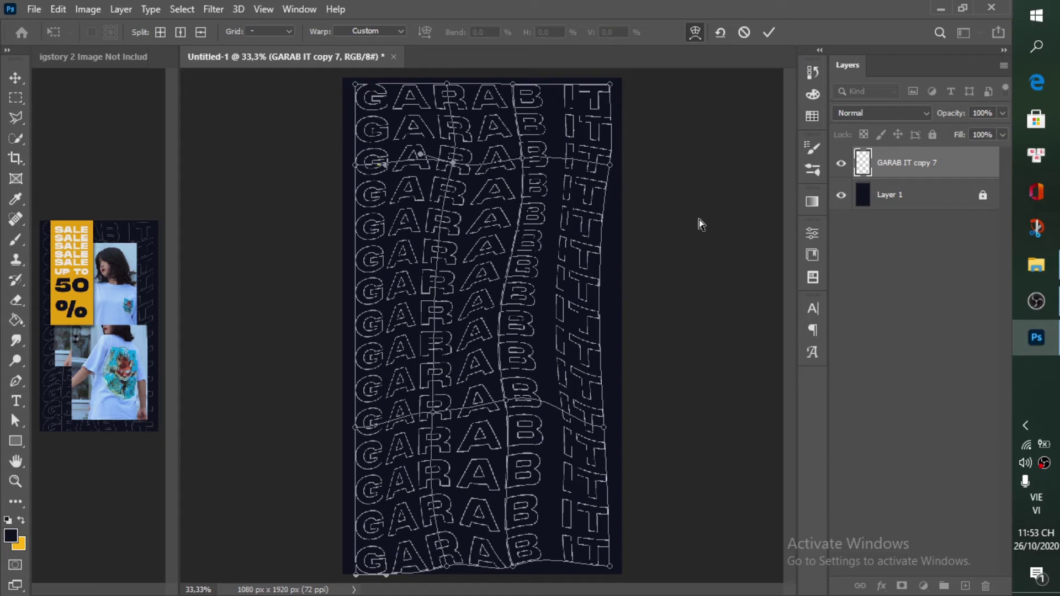
left_click(524, 160)
left_click_drag(532, 245, 553, 287)
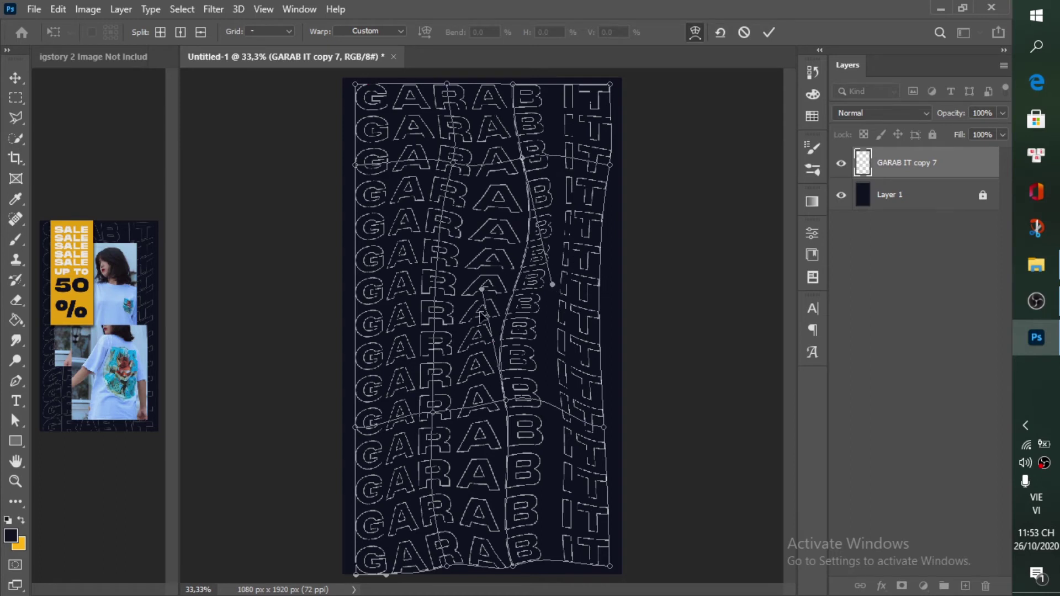
left_click_drag(482, 289, 496, 295)
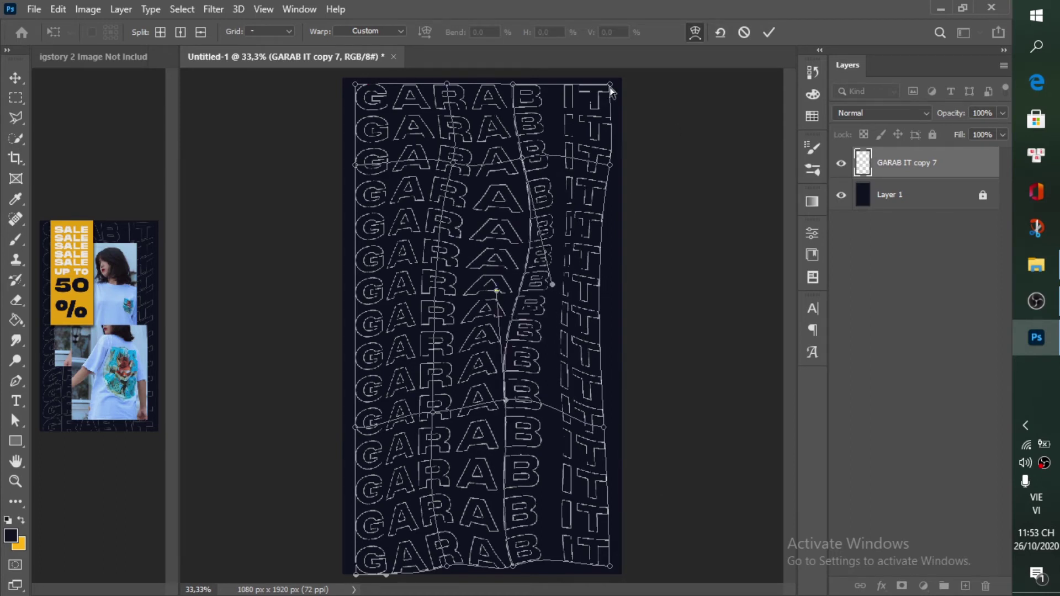
left_click(768, 32)
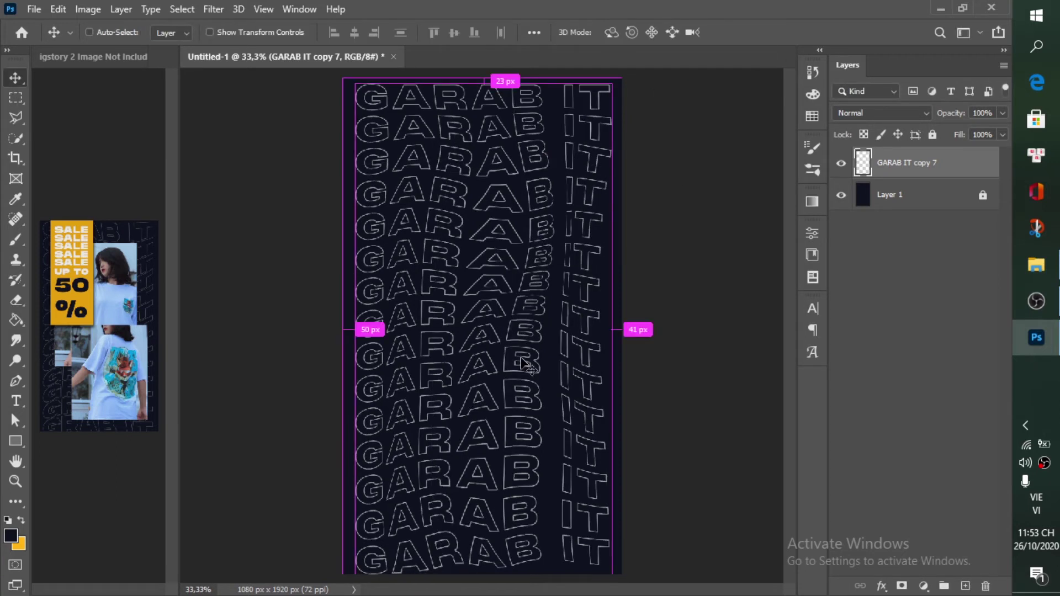
- Scale the warped GARAB IT text up to about 107.66% so it spans the canvas width
key("ctrl+t")
left_click_drag(607, 577, 616, 592)
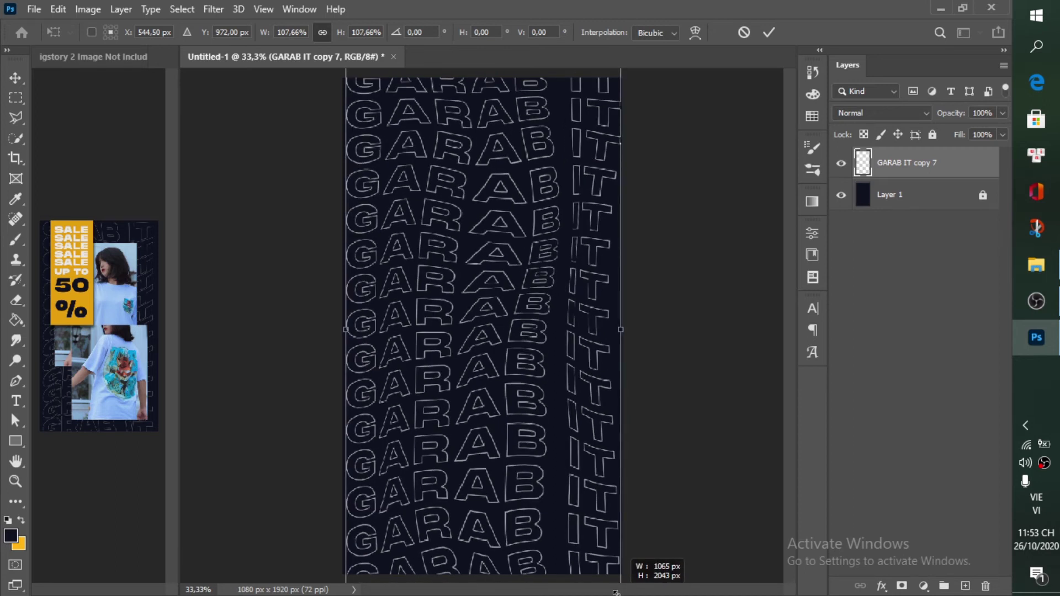
left_click(770, 32)
- Scale the warped GARAB IT text down to about 96.34% and apply the transform
key("ctrl")
key("ctrl+t")
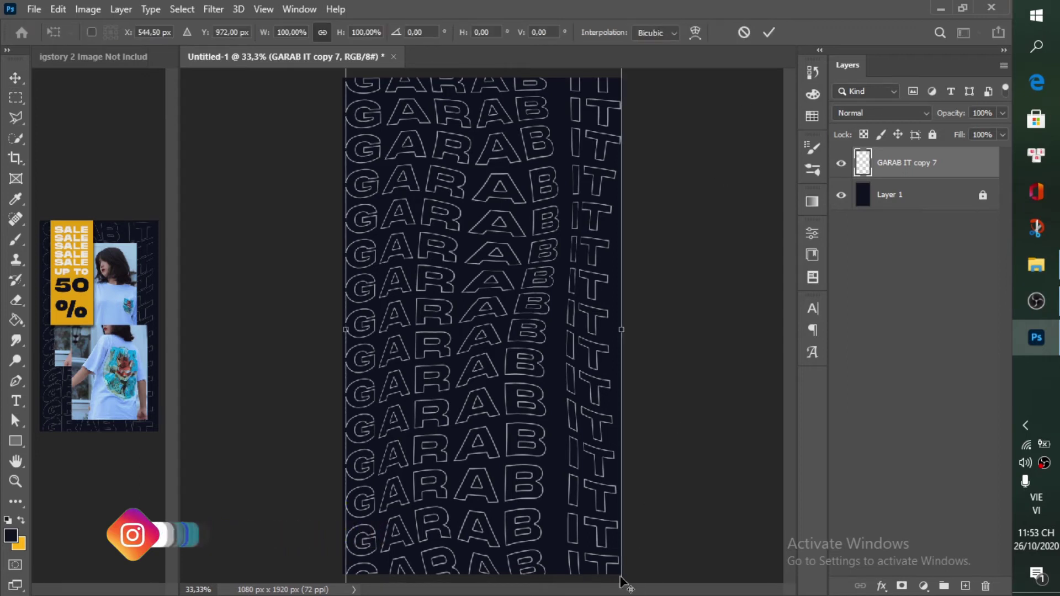
left_click_drag(623, 579, 612, 554)
key("ctrl+z")
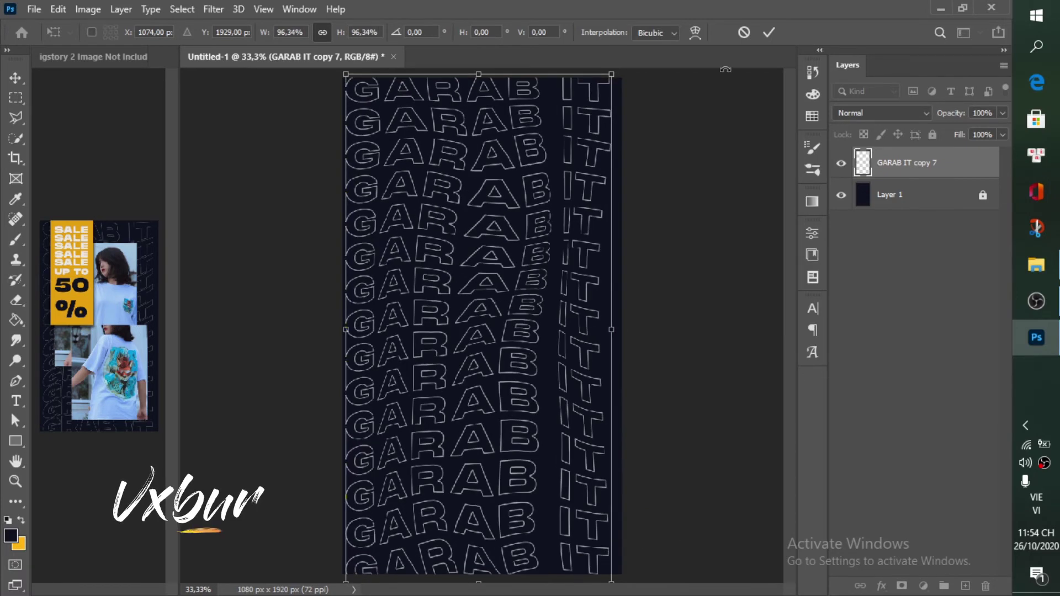
left_click(769, 32)
- Nudge the warped GARAB IT text to the right until it sits centred horizontally on the canvas
key("Right")
key("Right")
key("Right")
key("Right")
key("Right")
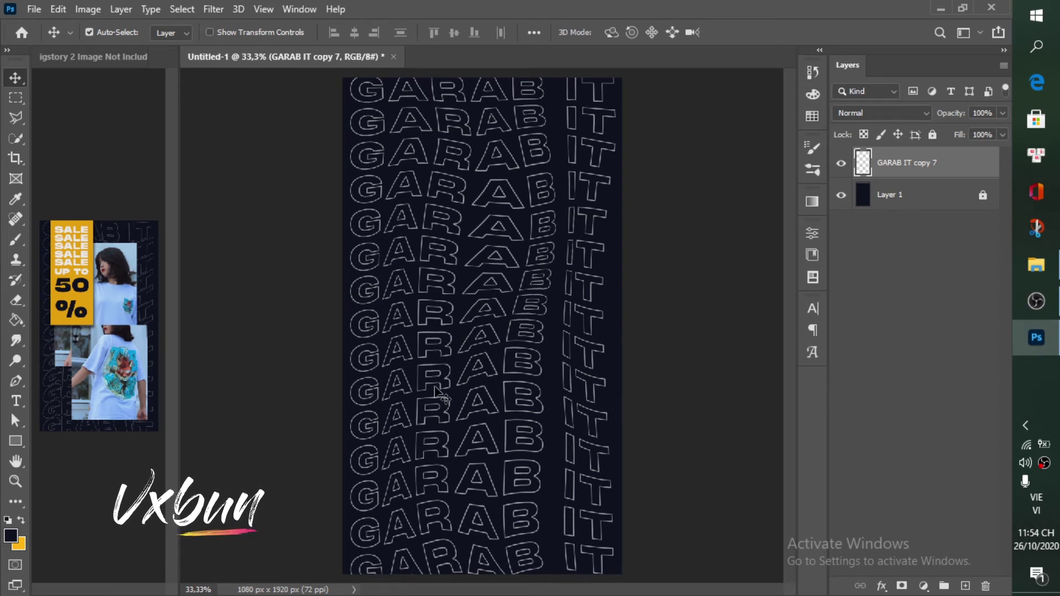
- On a new layer, draw a yellow-filled rectangle about 384 by 1029 px from the canvas's top edge, left of centre
key("ctrl+shift+alt+n")
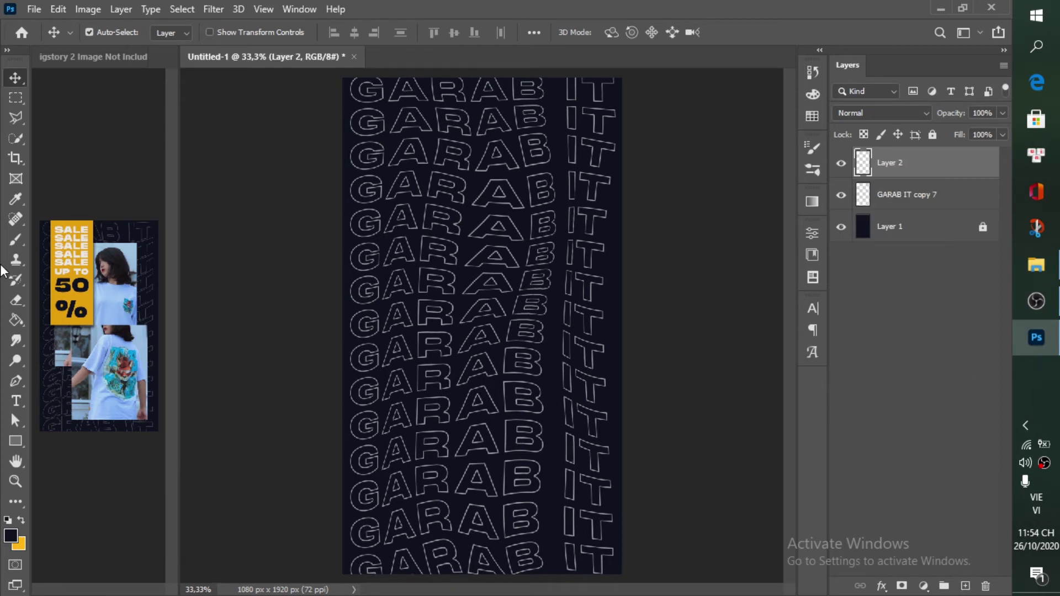
left_click(15, 443)
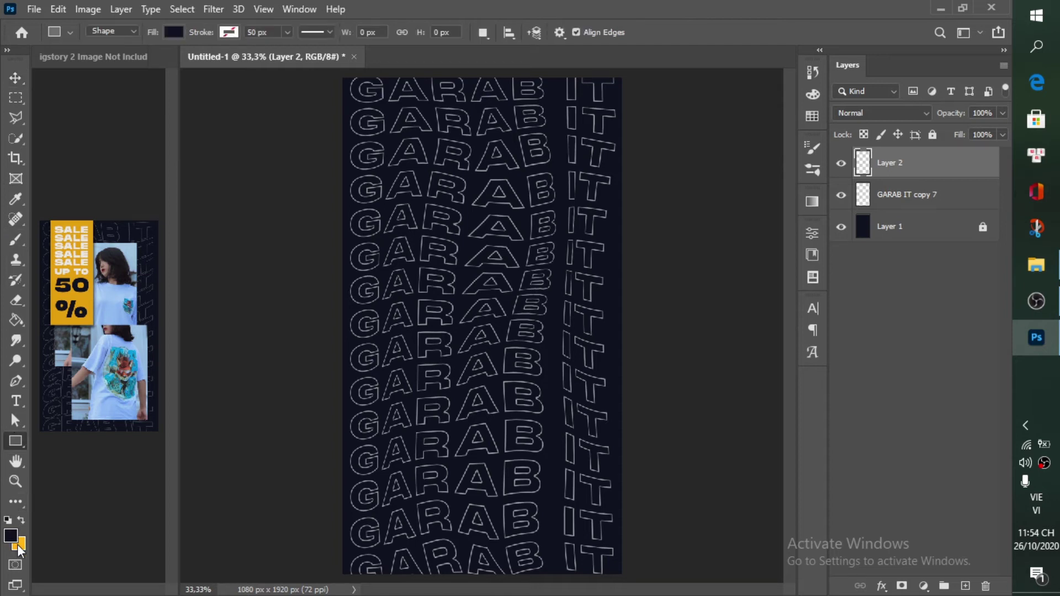
key("x")
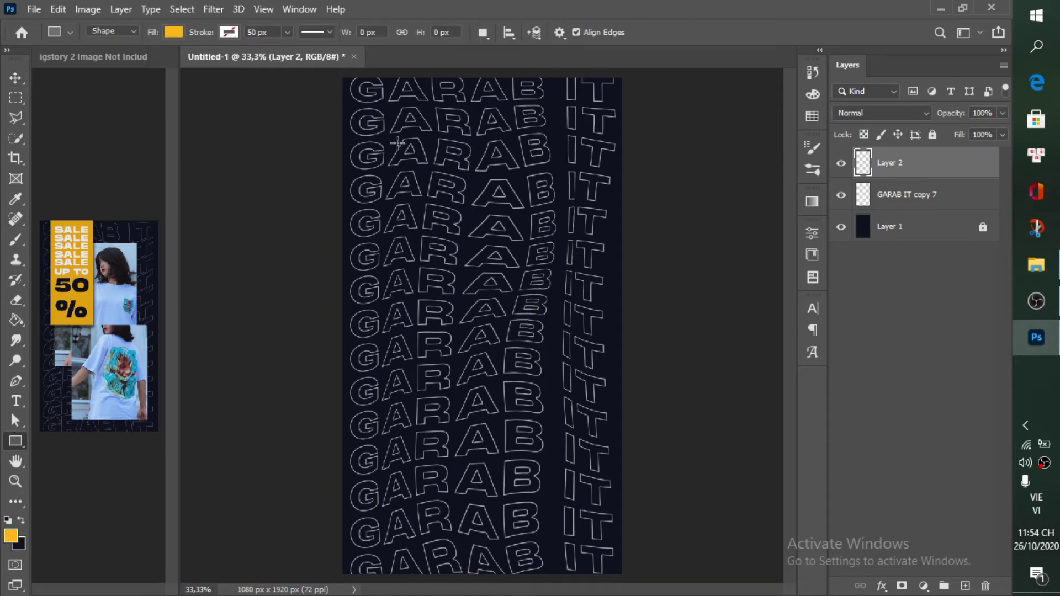
left_click_drag(378, 70, 475, 335)
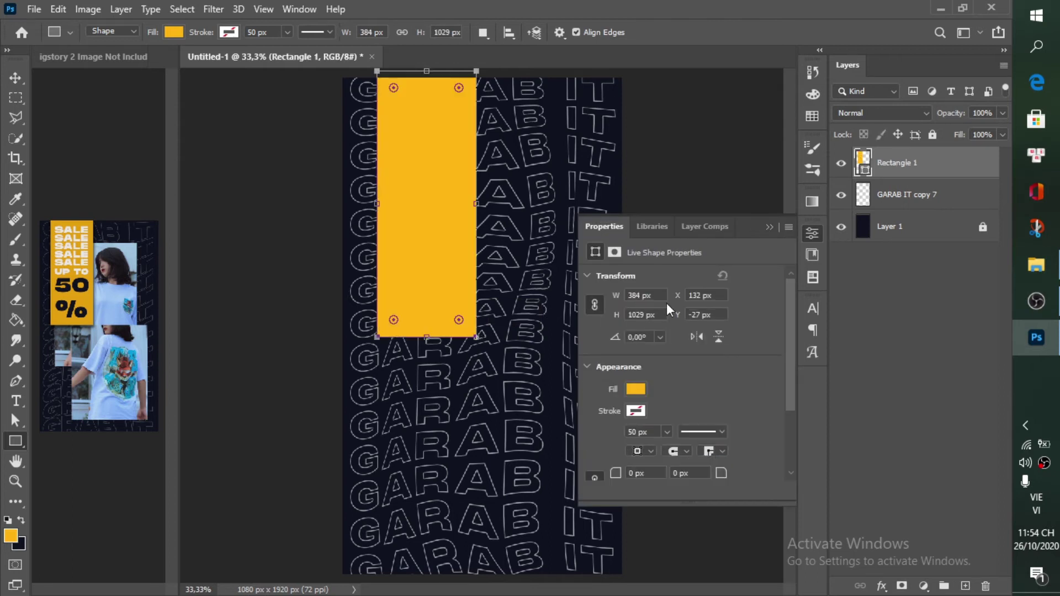
left_click(812, 234)
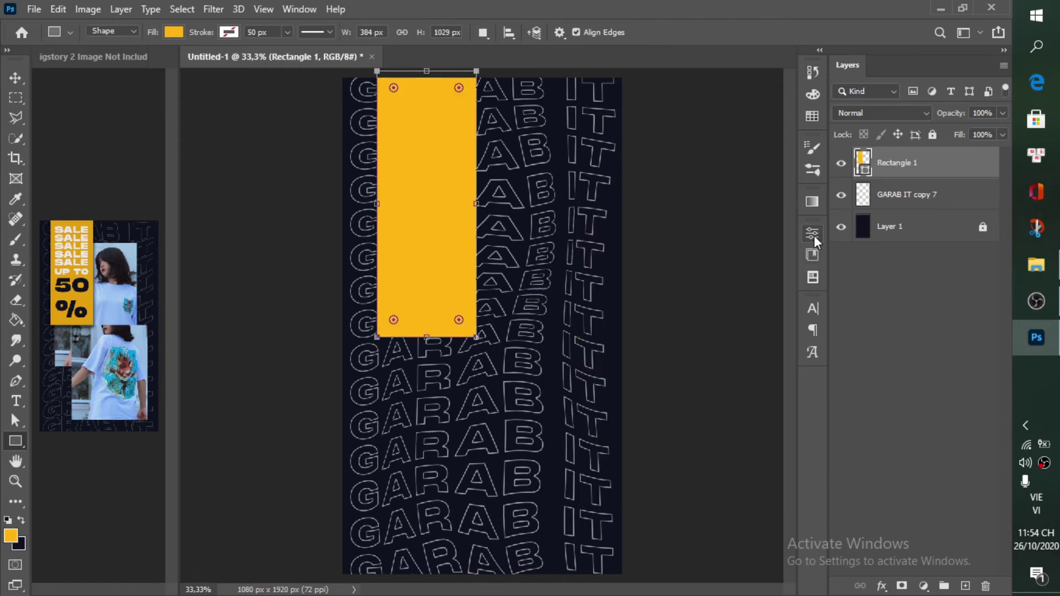
- Create a new empty layer and give the yellow banner rectangle a Drop Shadow with 70% opacity, 12 px distance and 49 px size
key("v")
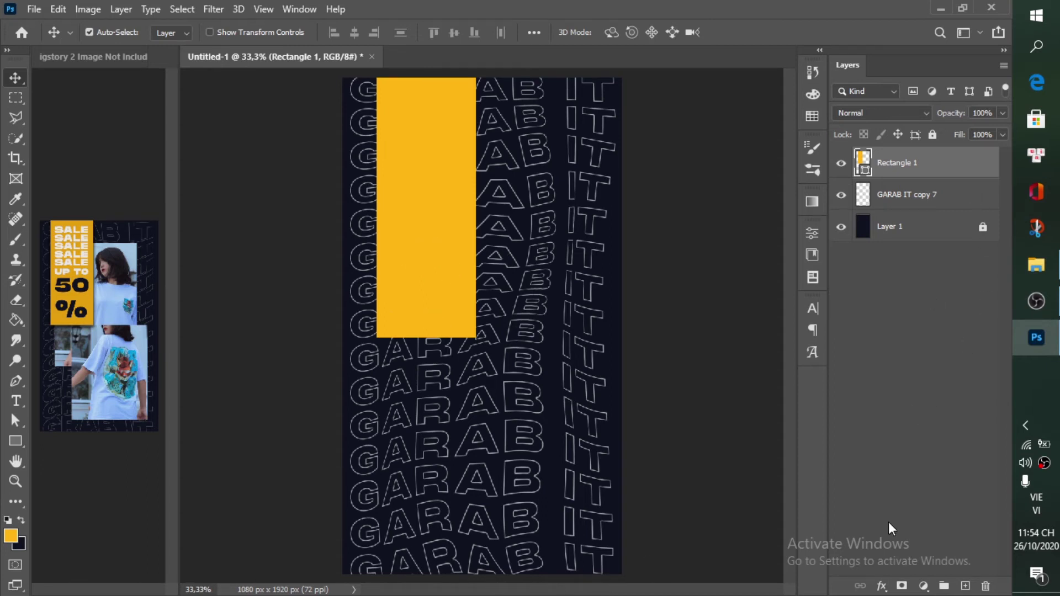
left_click(965, 586)
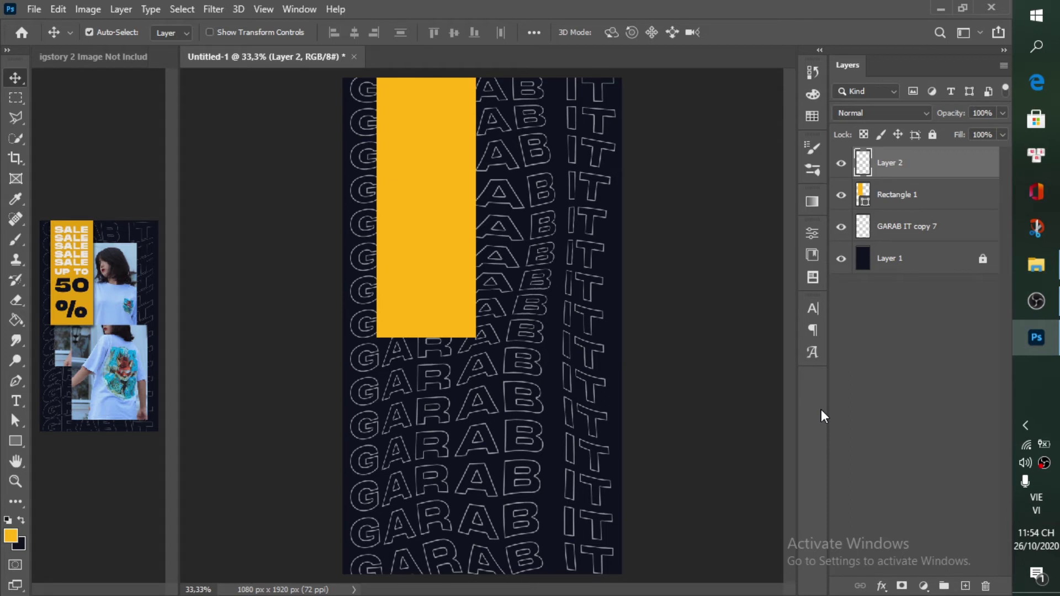
left_click(923, 203)
left_click(882, 586)
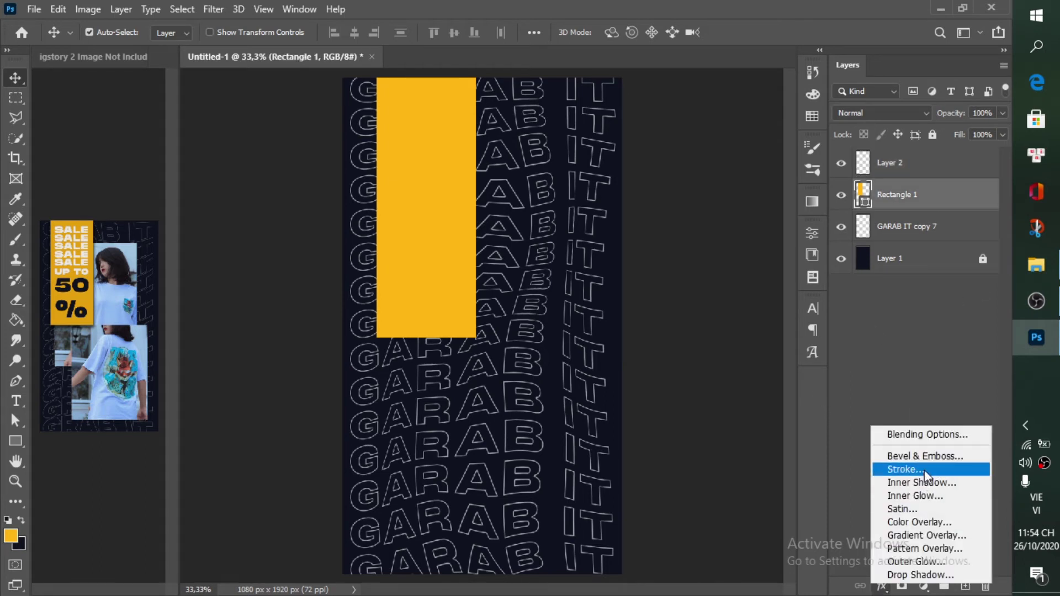
left_click(923, 573)
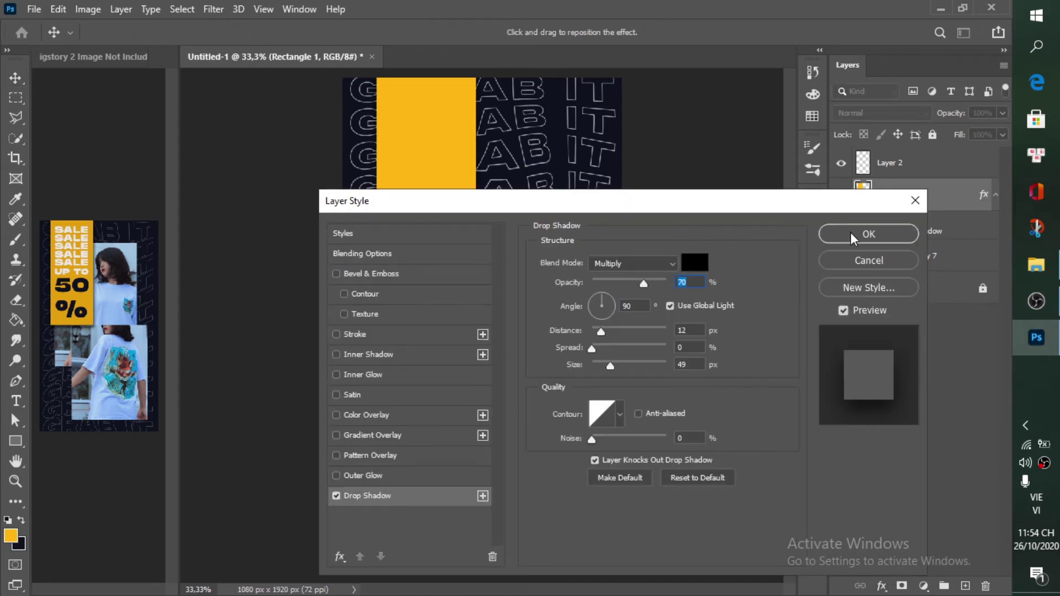
left_click(853, 234)
- Move the empty layer beneath the banner and draw a yellow rectangle about 663 by 1131 px on it, partly behind the banner
left_click_drag(892, 165, 892, 240)
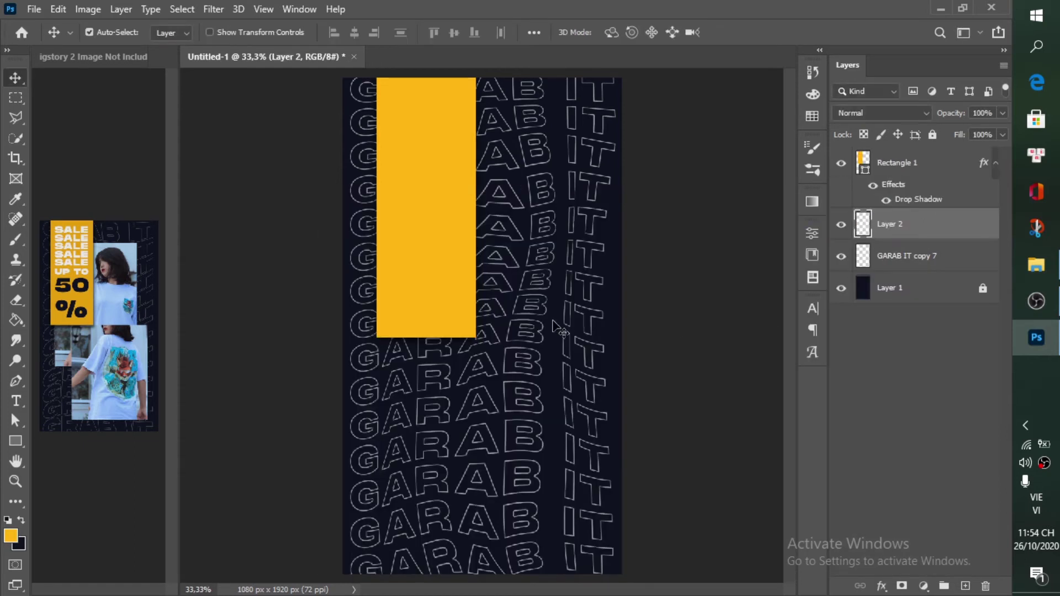
key("u")
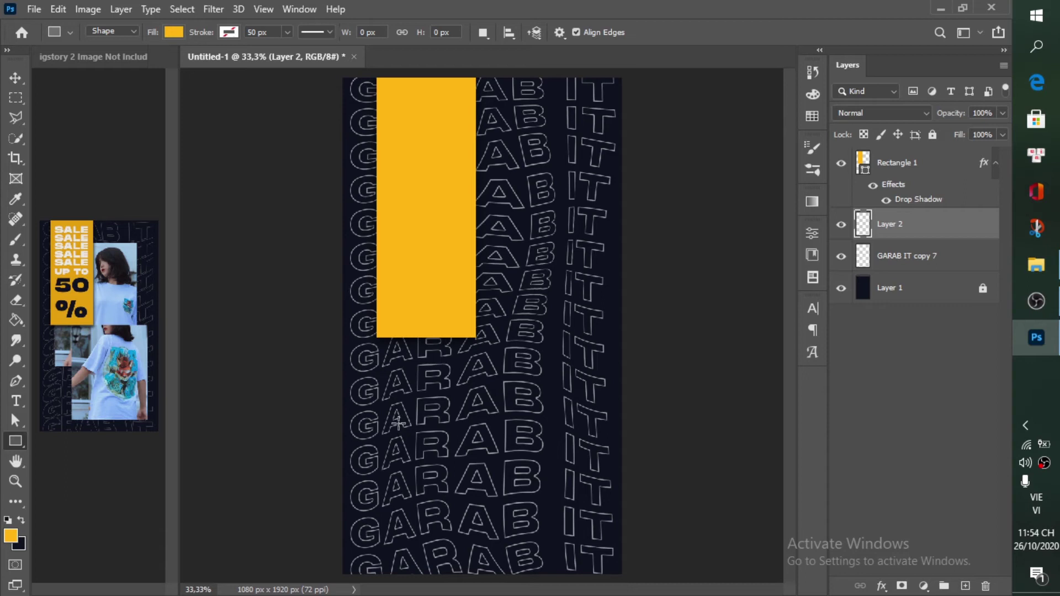
left_click_drag(404, 424, 574, 132)
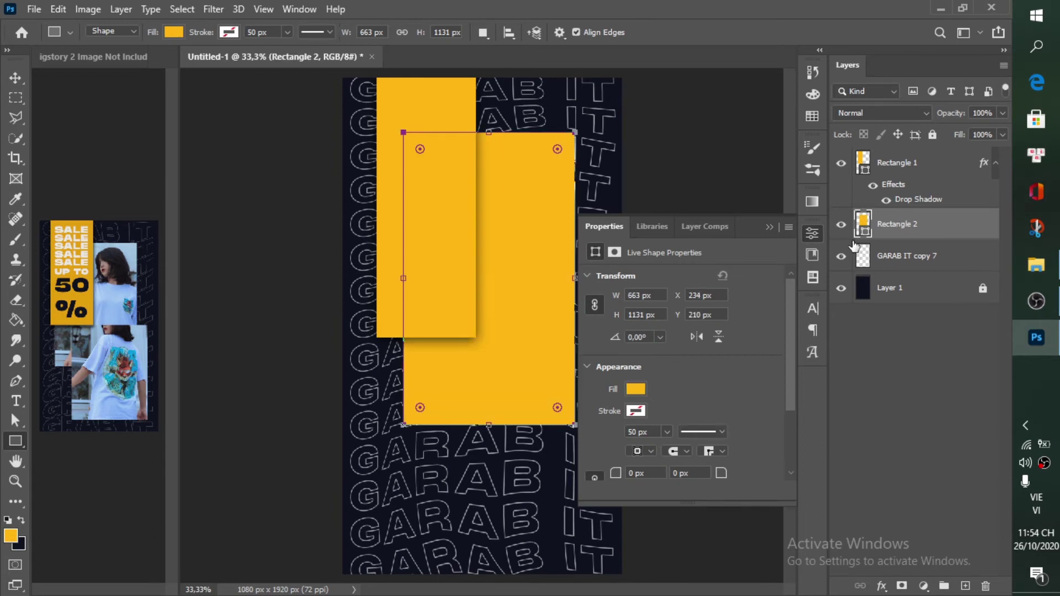
left_click(812, 233)
key("z")
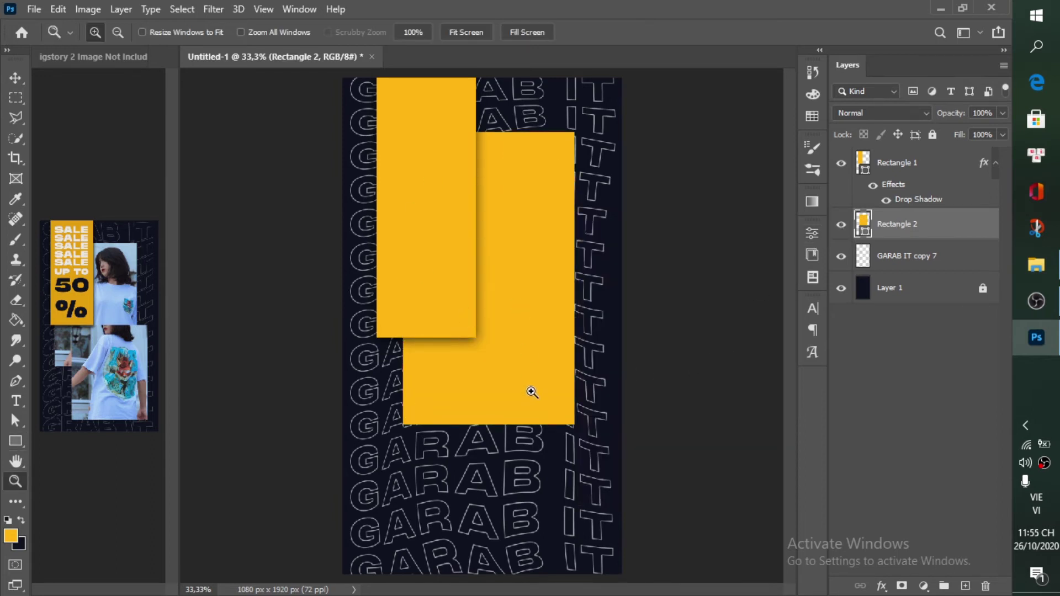
- Duplicate the larger rectangle lower and slightly right, then shorten the copy from above so its upper edge meets the banner's lower edge
key("v")
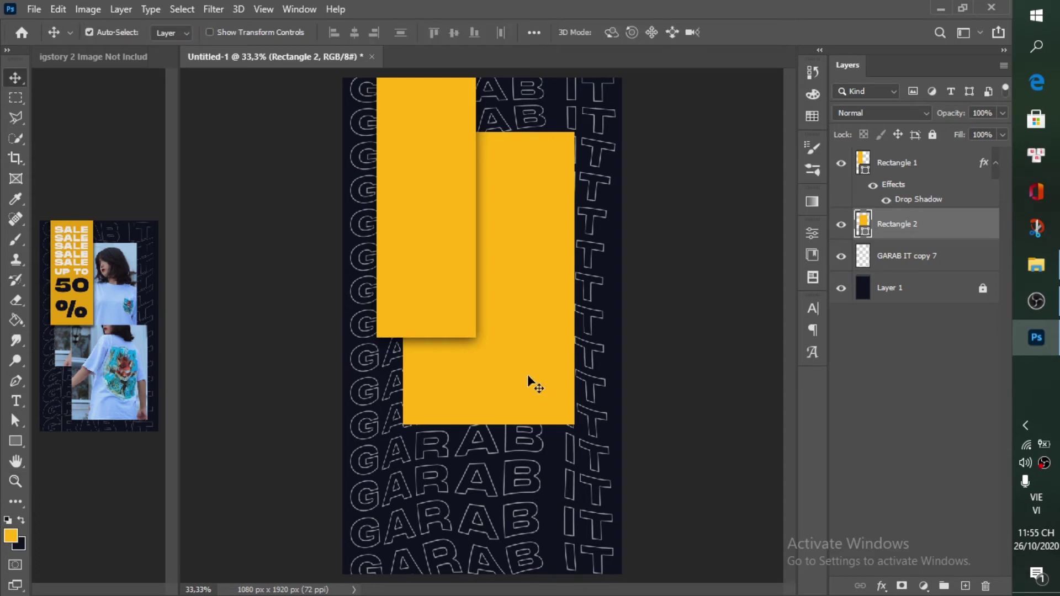
left_click_drag(522, 326, 548, 451)
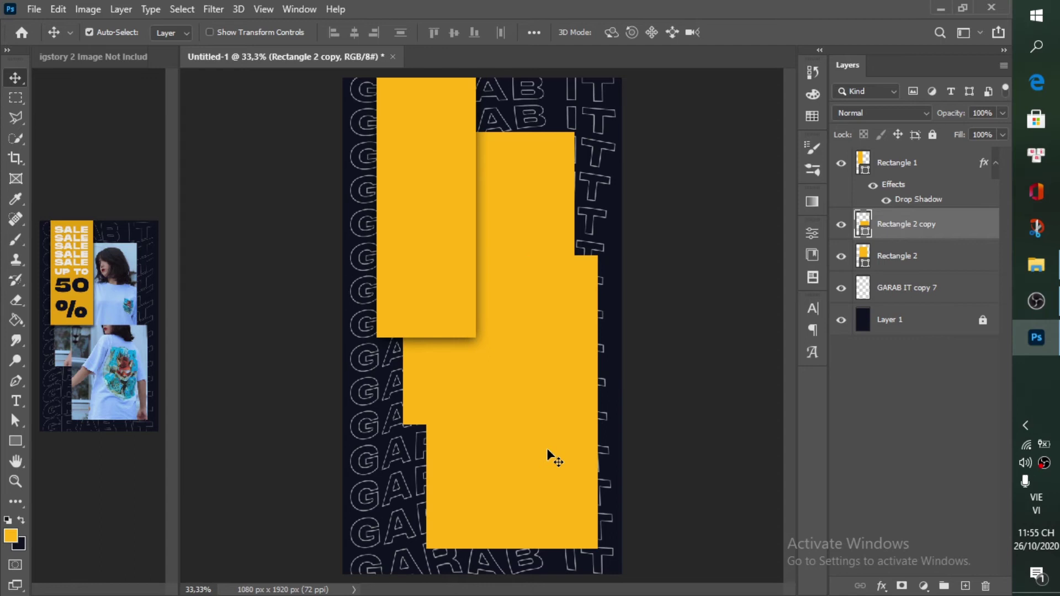
key("ctrl+t")
left_click_drag(426, 254, 427, 337)
left_click(769, 33)
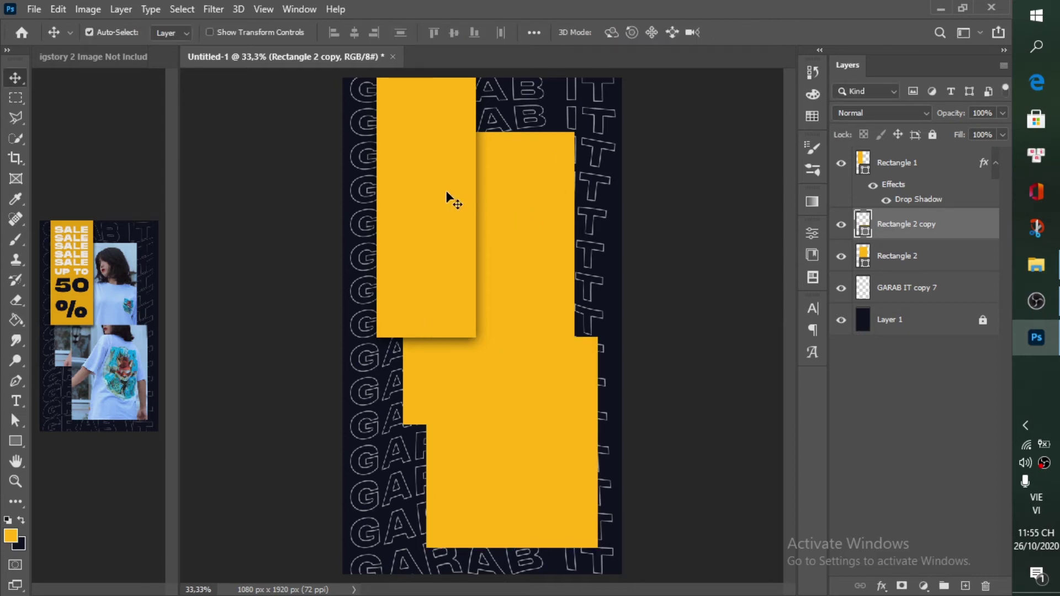
- Shift the banner slightly left and widen the larger rectangle behind it leftwards to about 112.67%
left_click_drag(443, 188, 435, 192)
left_click(521, 231)
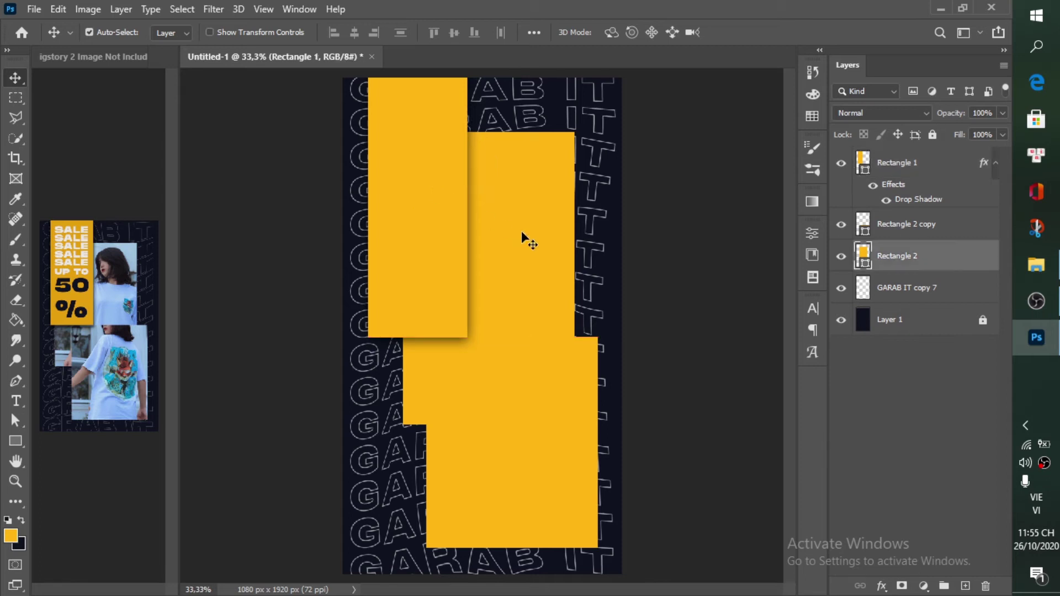
key("ctrl+r")
key("ctrl+r")
key("ctrl+t")
left_click_drag(406, 284, 385, 281)
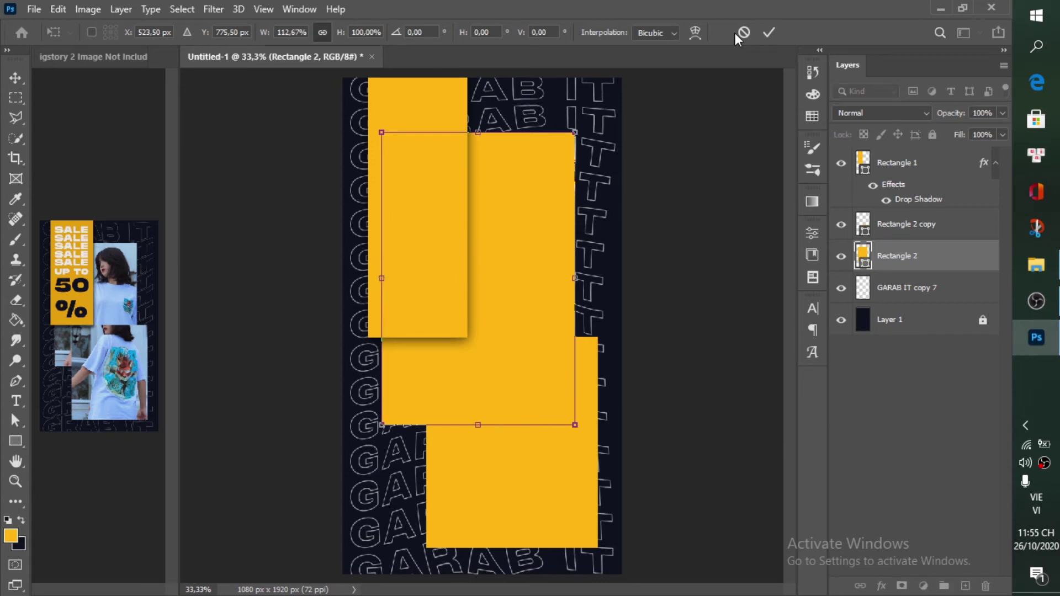
left_click(769, 33)
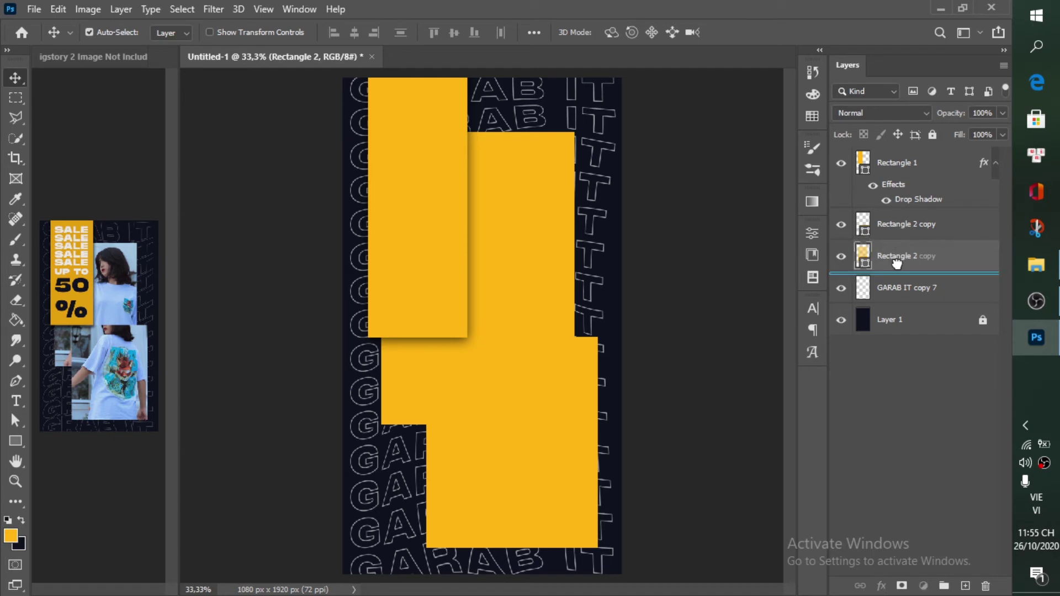
- Apply a Drop Shadow to the Rectangle 2 copy layer with 70% opacity, 12 px distance and 49 px size
left_click(900, 226)
left_click(841, 225)
left_click(840, 227)
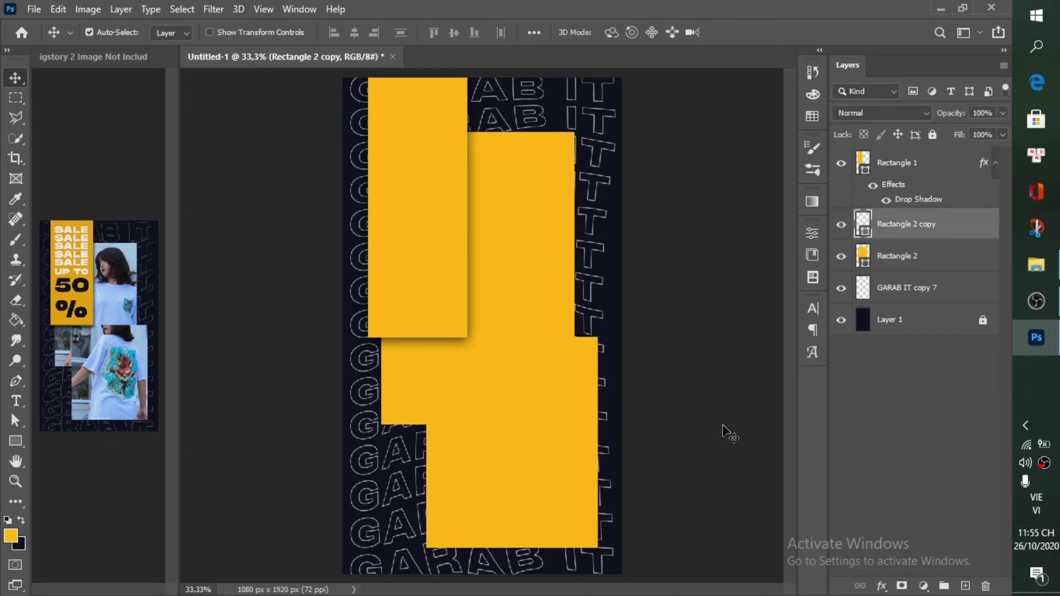
left_click(882, 587)
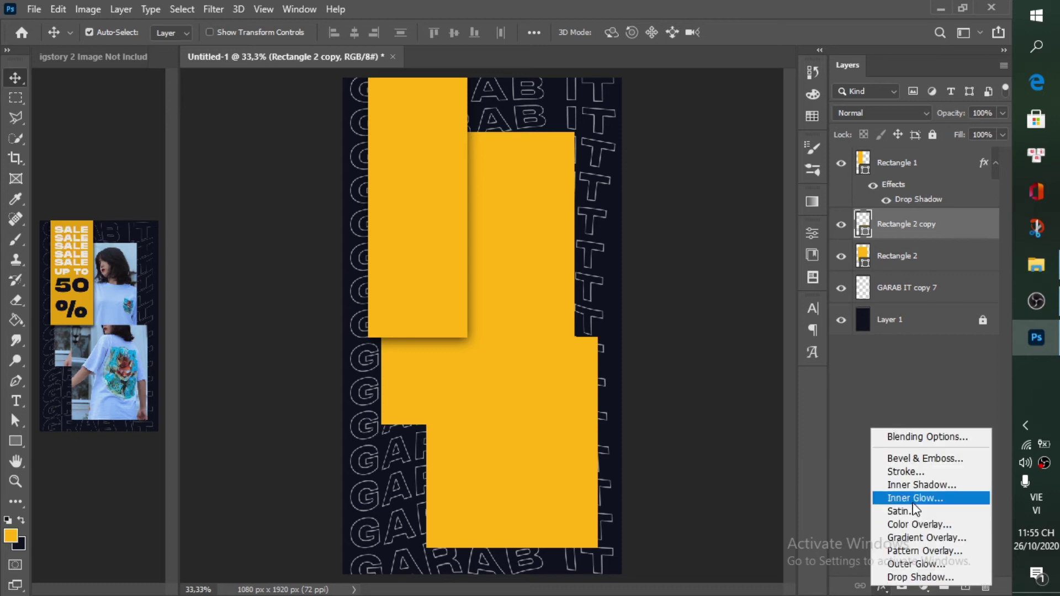
left_click(920, 577)
left_click_drag(679, 205, 671, 167)
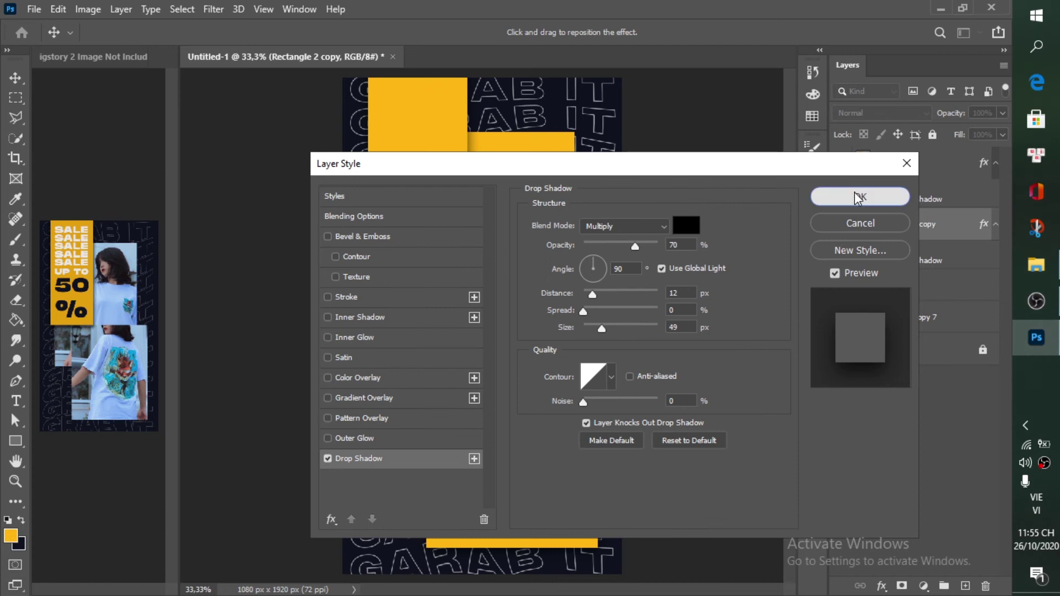
left_click(858, 199)
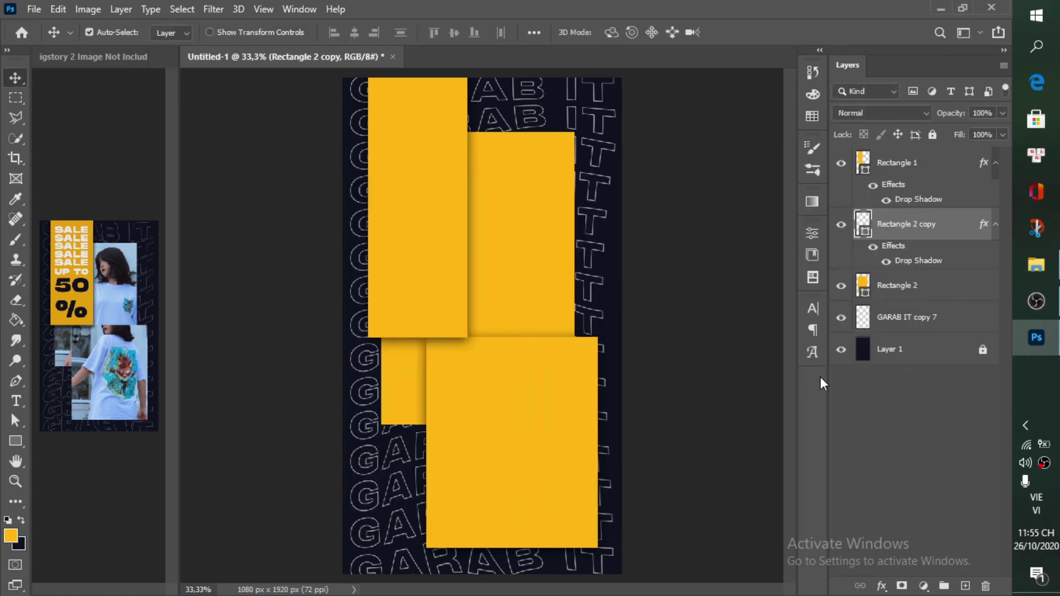
- Place the front-view white T-shirt photo from the trang too folder, scaled to about 84.56% and positioned over the upper rectangle
left_click(1054, 275)
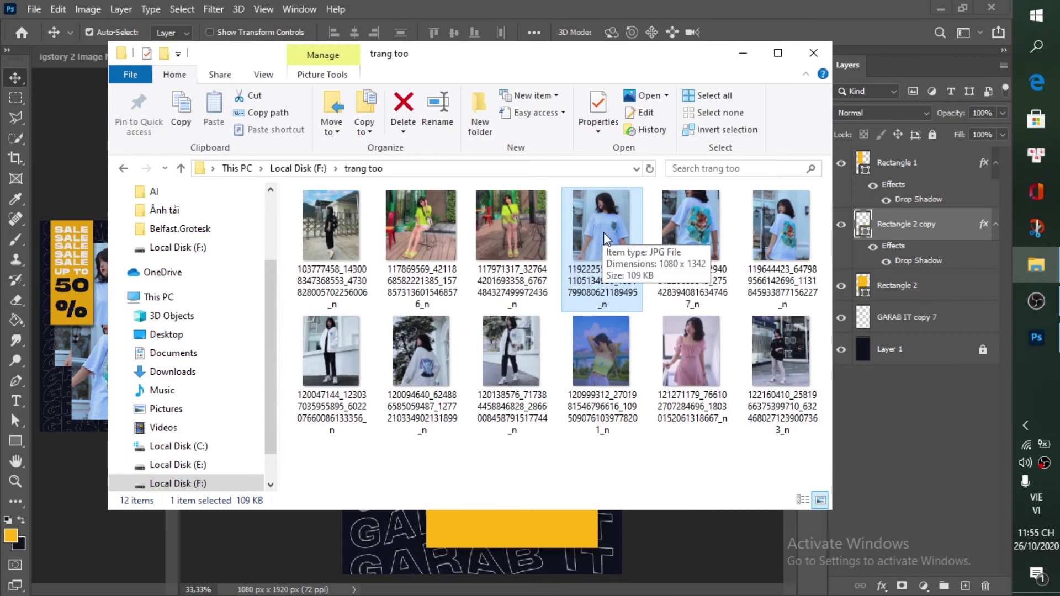
left_click_drag(602, 265, 617, 550)
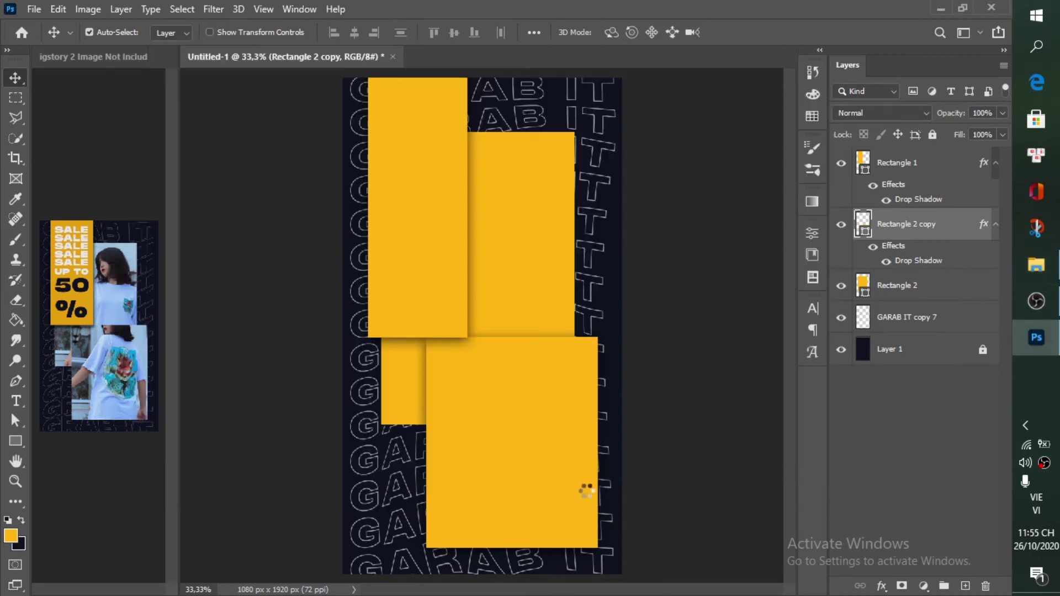
left_click_drag(539, 263, 529, 300)
left_click_drag(344, 480, 386, 425)
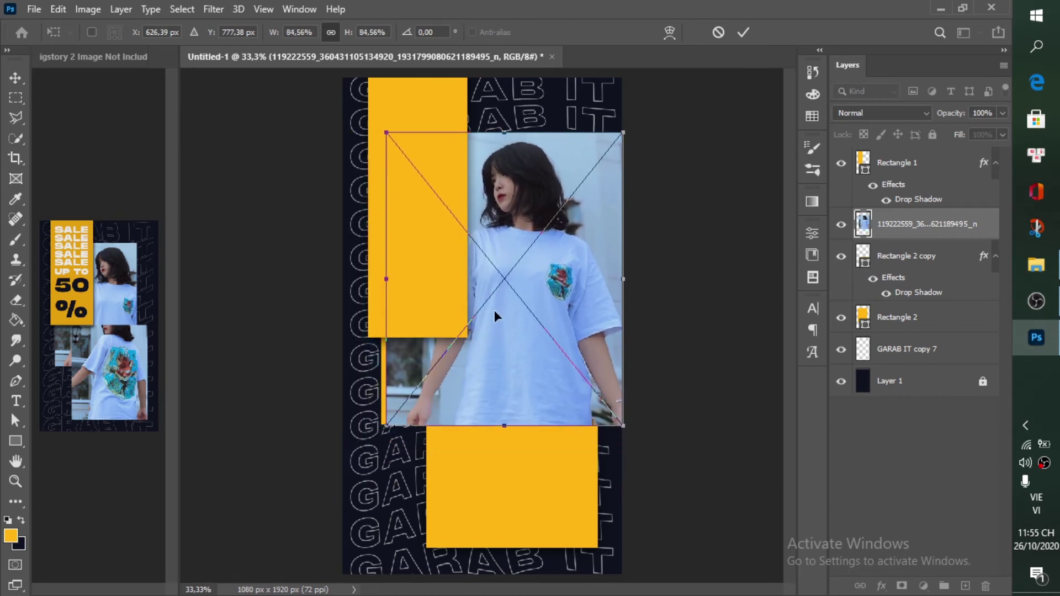
left_click_drag(496, 312, 491, 312)
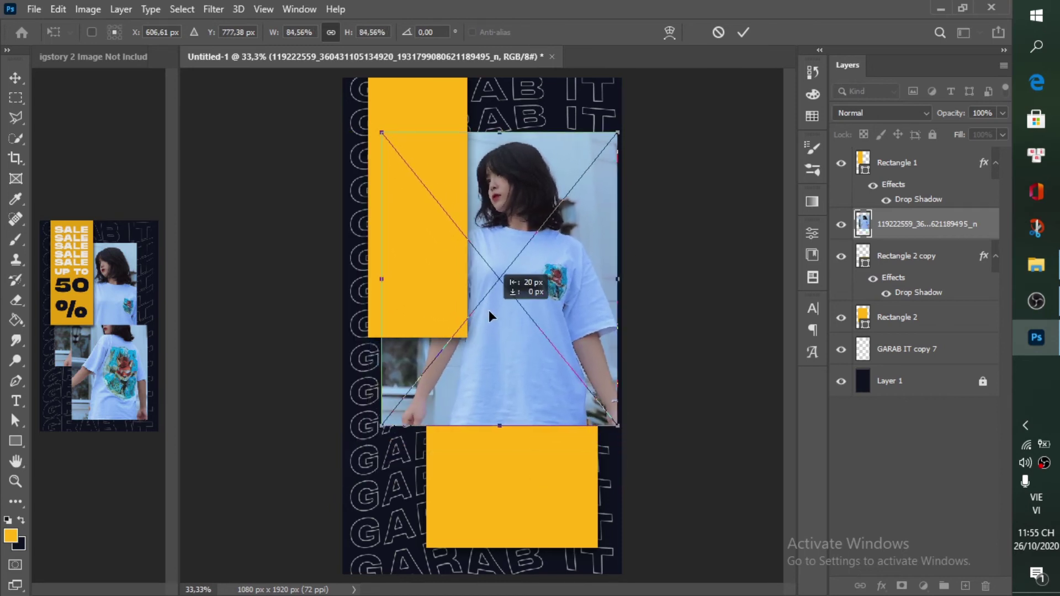
left_click(743, 32)
- Move the front-view photo layer directly above Rectangle 2 and clip it to that rectangle
left_click_drag(911, 232, 913, 301)
right_click(924, 286)
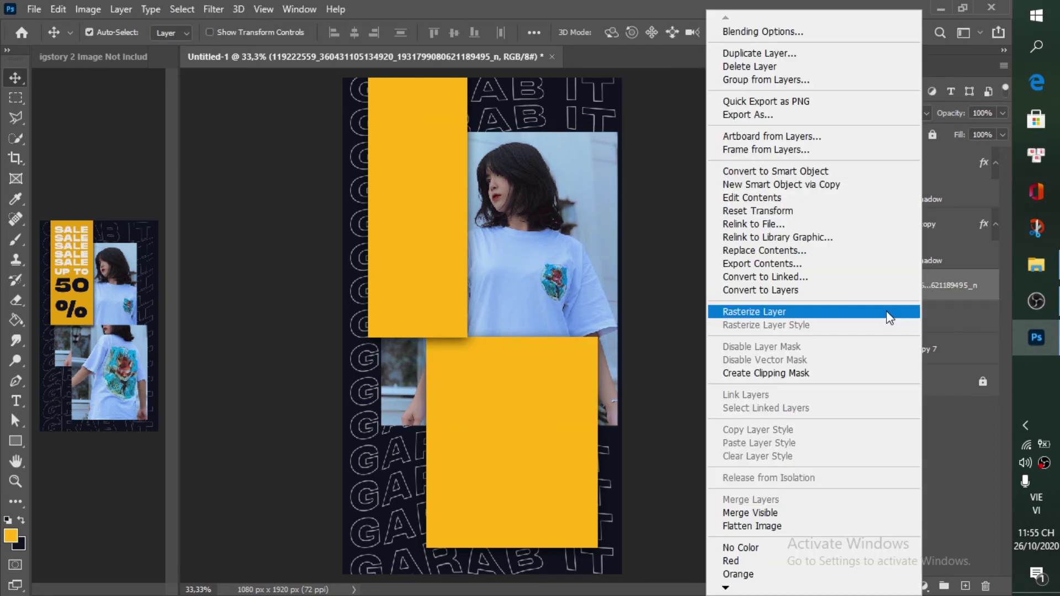
left_click(862, 373)
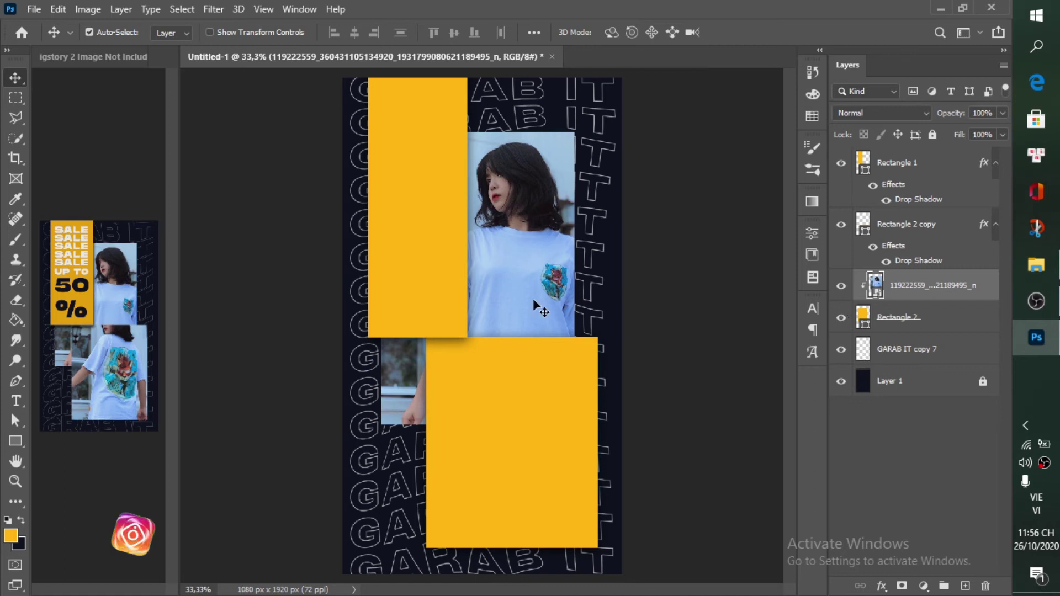
key("ctrl+t")
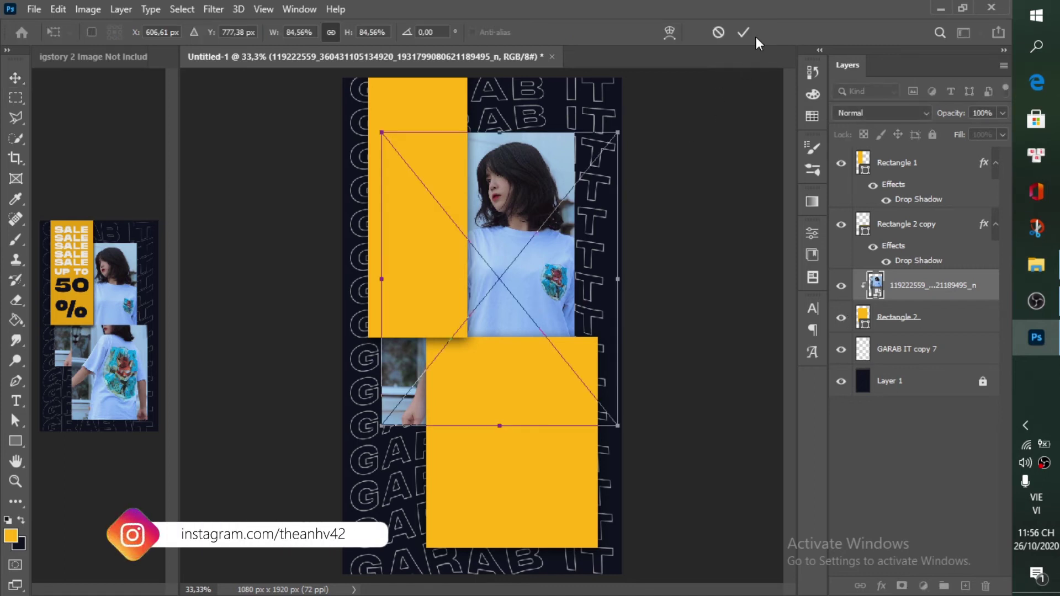
left_click(744, 32)
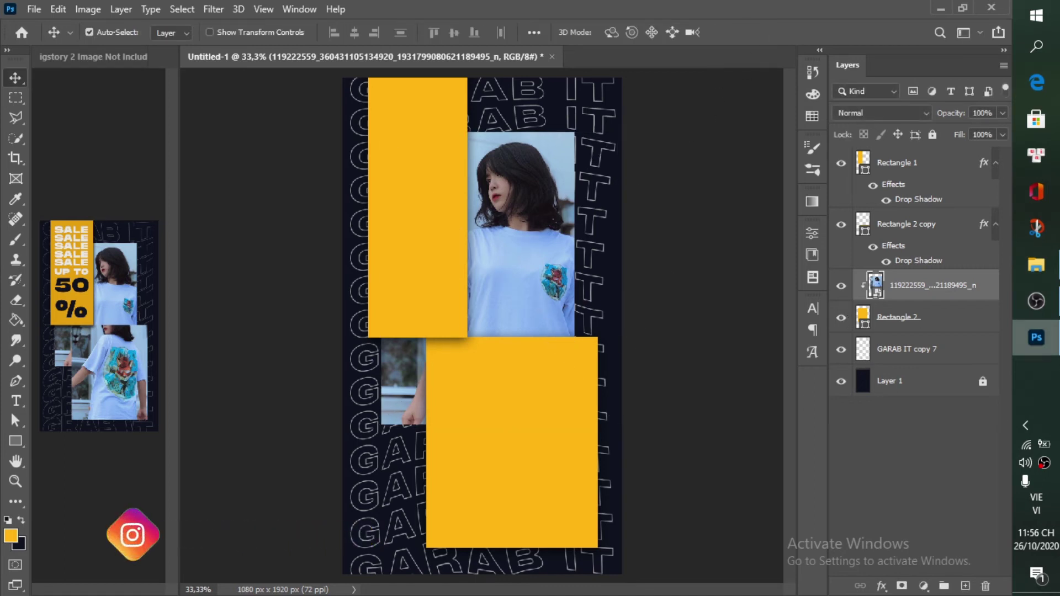
- Place the back-view fox T-shirt photo from the trang too folder, scaled to about 62.21% to cover the lower rectangle
left_click(1037, 265)
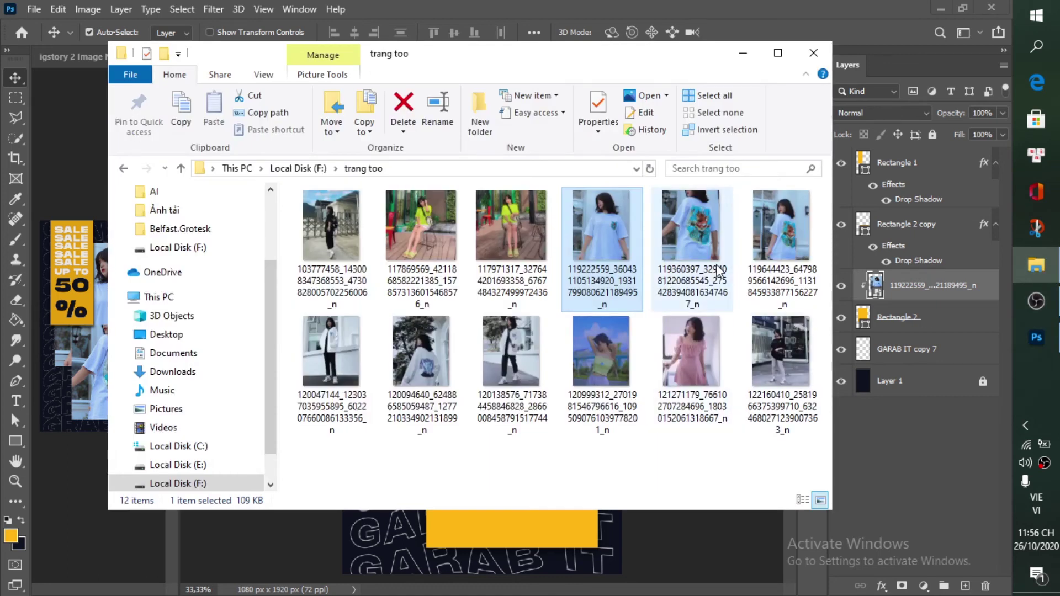
left_click(693, 226)
left_click_drag(620, 496, 506, 482)
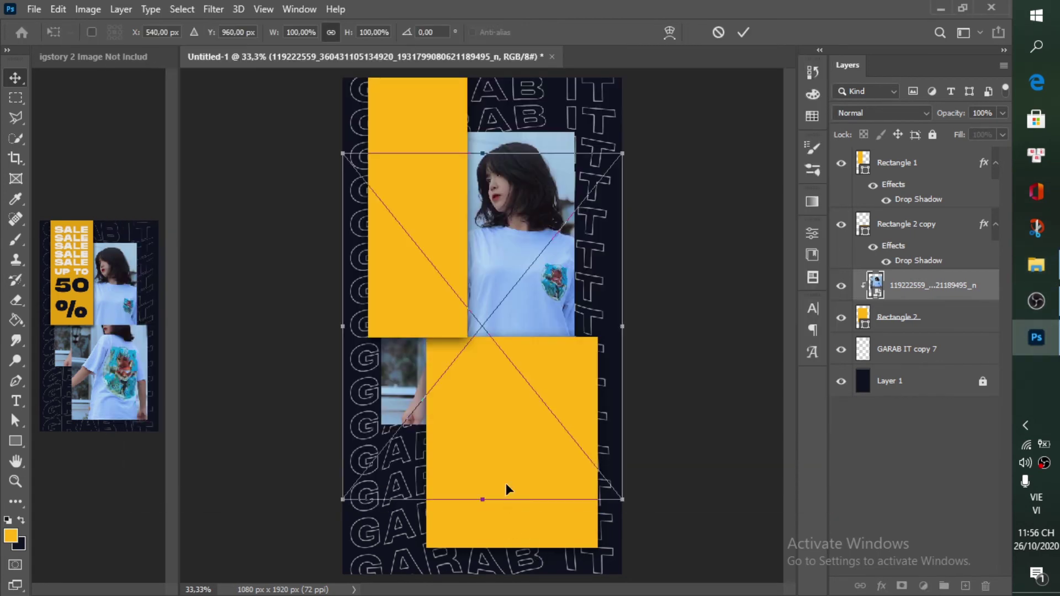
left_click_drag(495, 340, 512, 338)
left_click_drag(319, 205, 415, 335)
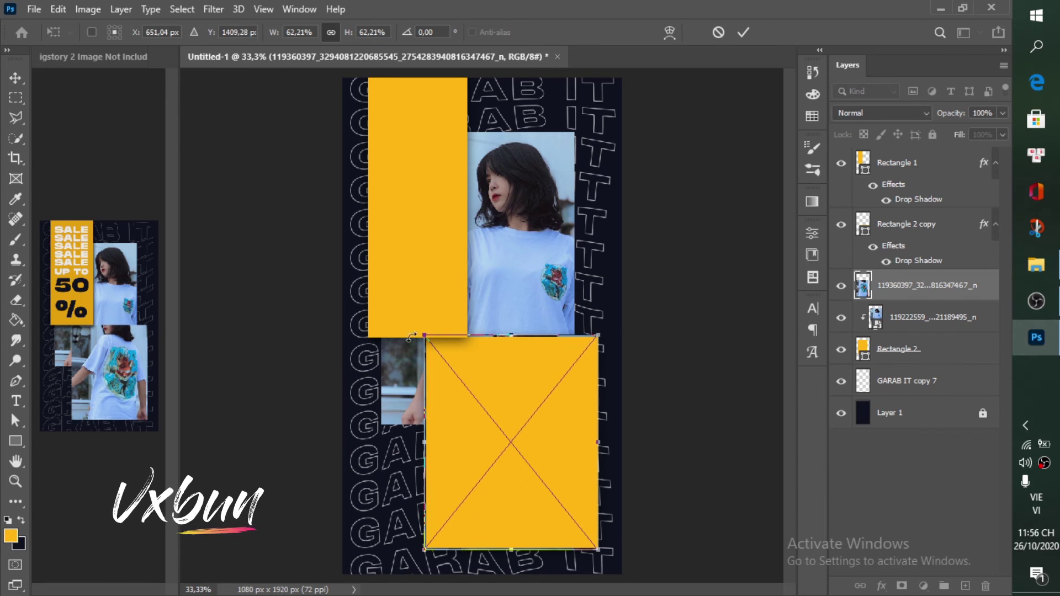
key("Return")
- Move the back-view photo layer directly above Rectangle 2 copy and clip it to that rectangle
left_click_drag(928, 285, 938, 221)
right_click(934, 243)
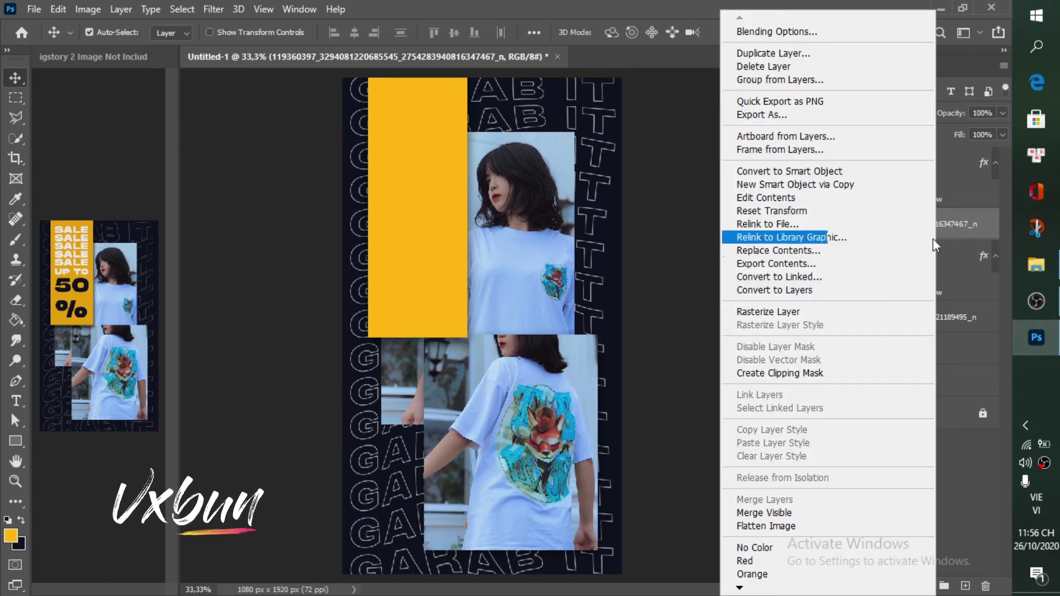
left_click(883, 374)
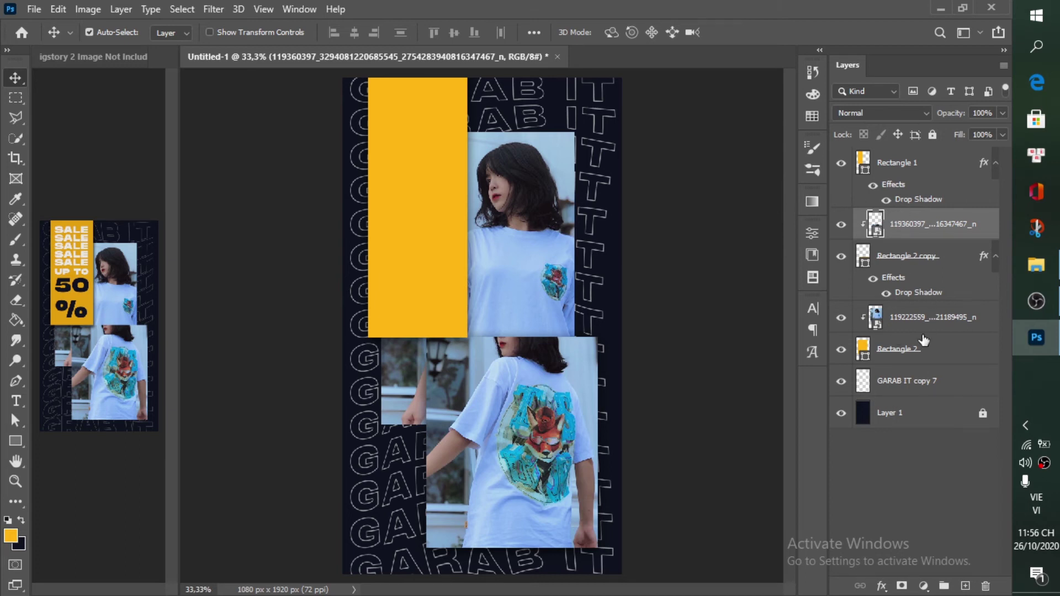
- Lower the opacity of the warped GARAB IT text layer to 70% and select the yellow banner rectangle
left_click(912, 392)
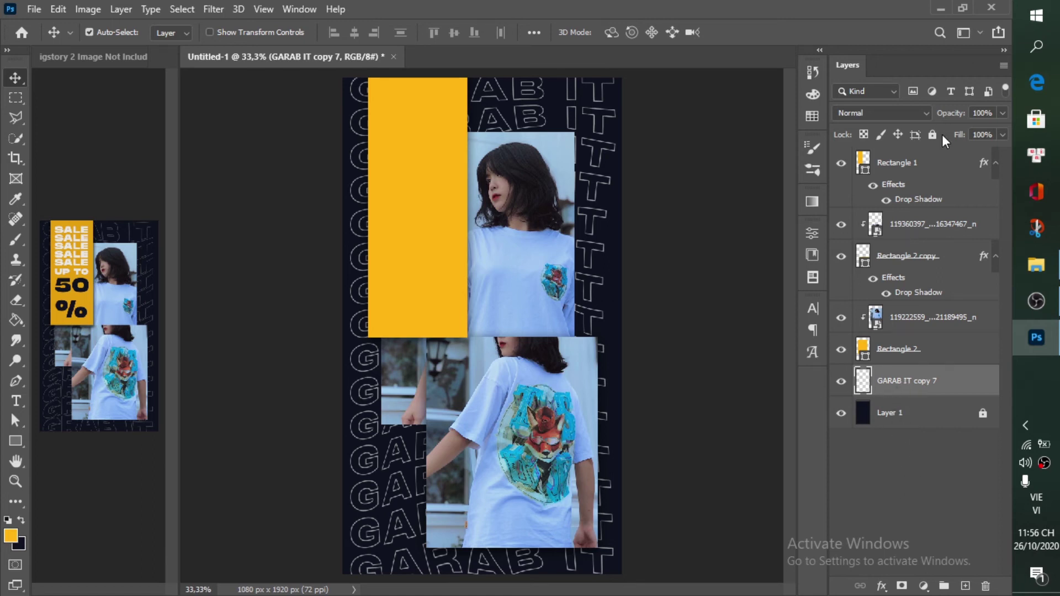
left_click_drag(946, 115, 949, 115)
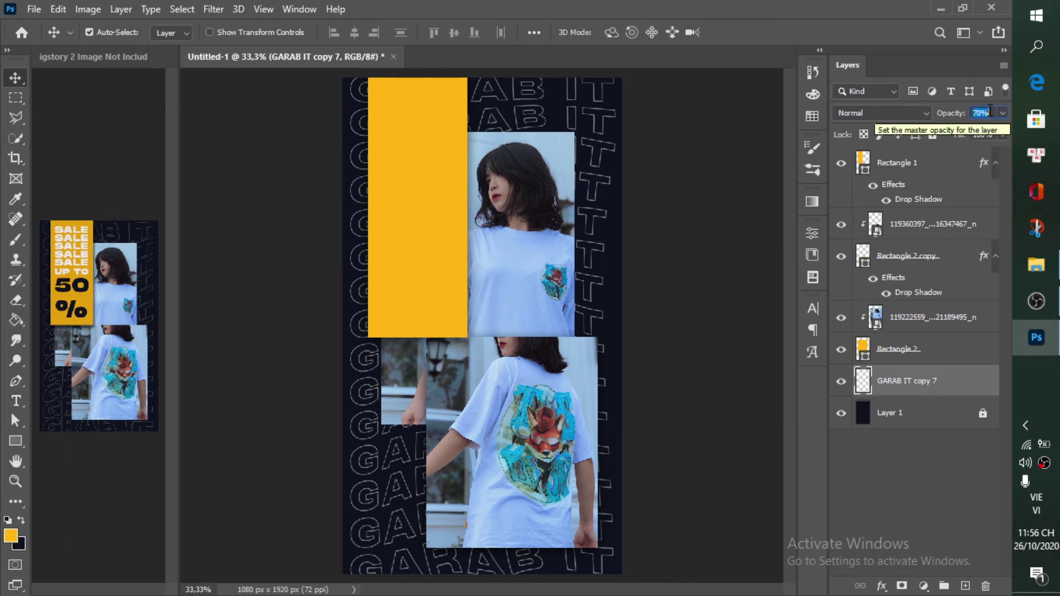
left_click(874, 524)
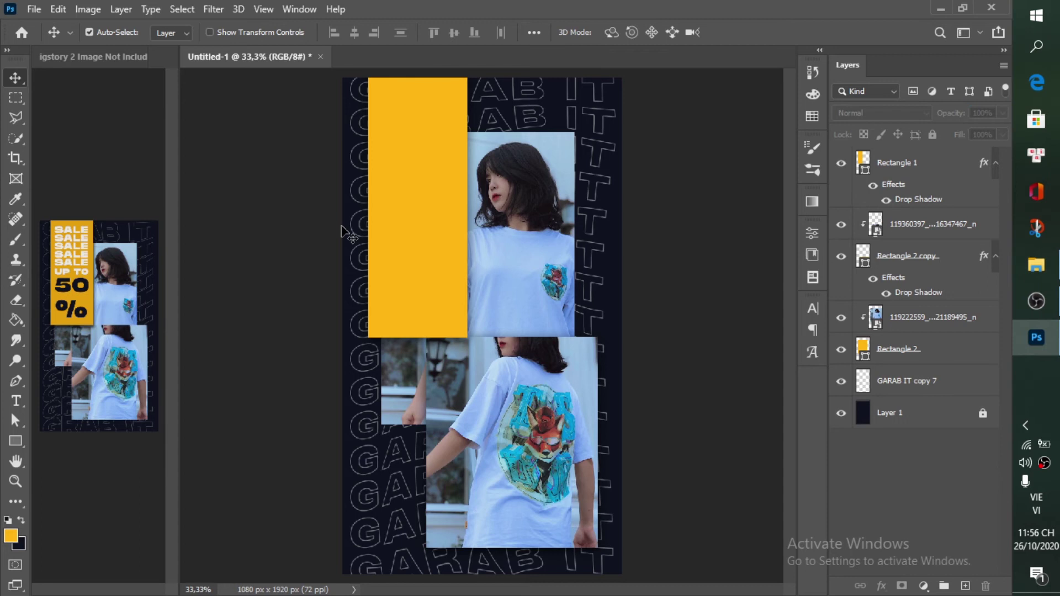
left_click(395, 166)
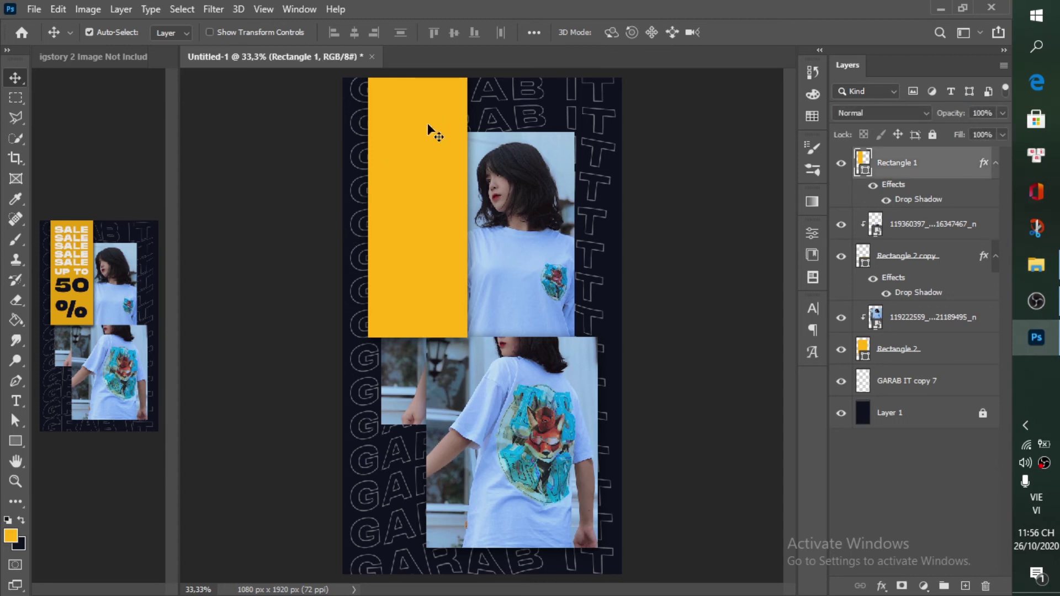
- Add a text layer with five stacked SALE lines and place it over the upper part of the yellow banner
key("t")
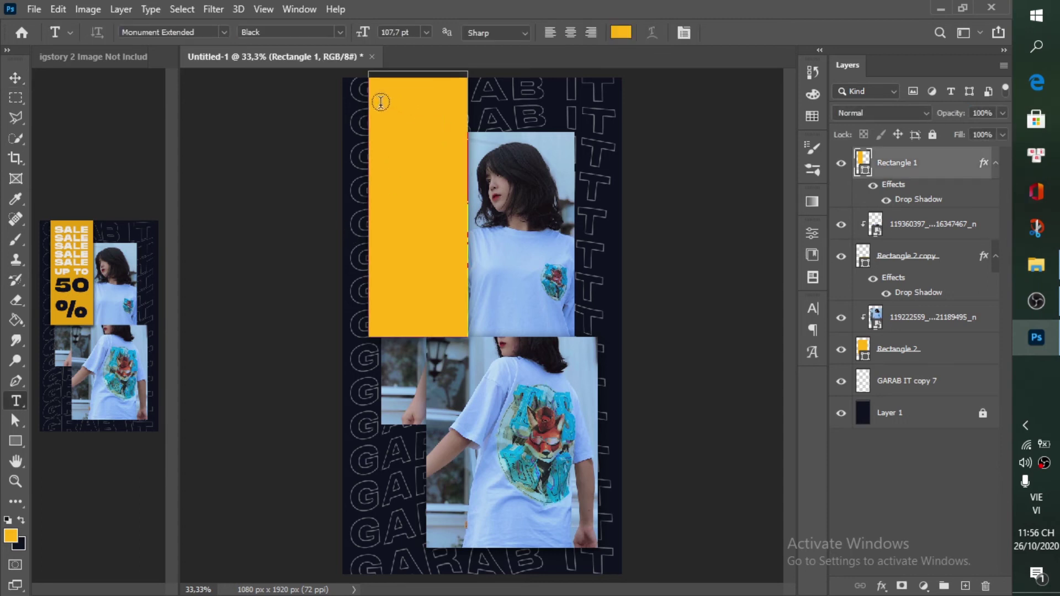
left_click_drag(371, 431, 663, 464)
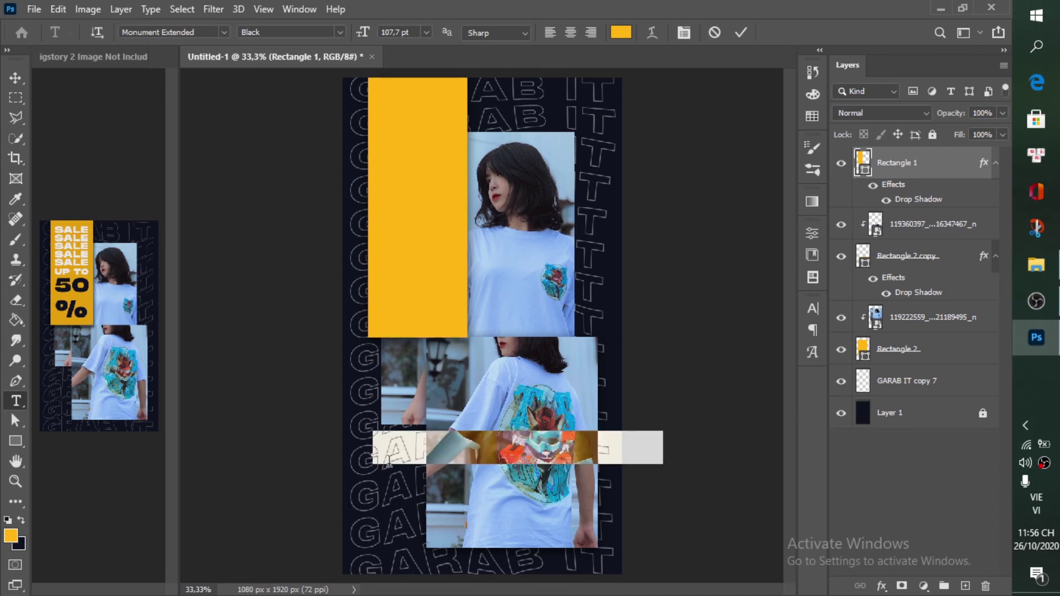
type("SALE SALE SALE SALE SALE")
left_click_drag(439, 495, 429, 134)
- Set the font size of all five SALE lines to 95 pt
key("ctrl+a")
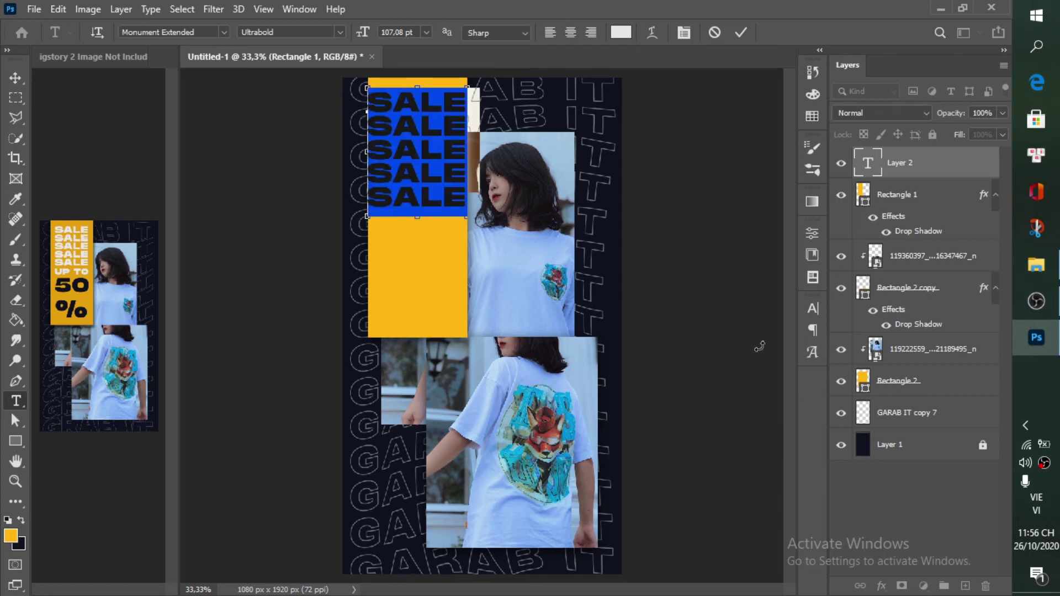
left_click(812, 311)
left_click(677, 350)
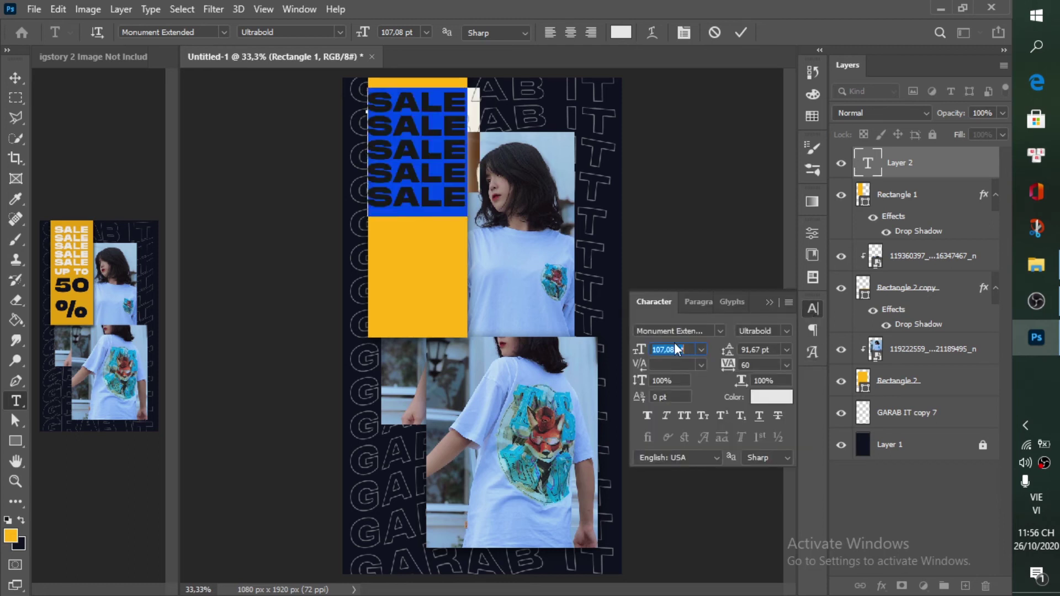
key("Down")
key("Down")
key("Down")
key("Down")
key("Down")
key("Down")
key("Down")
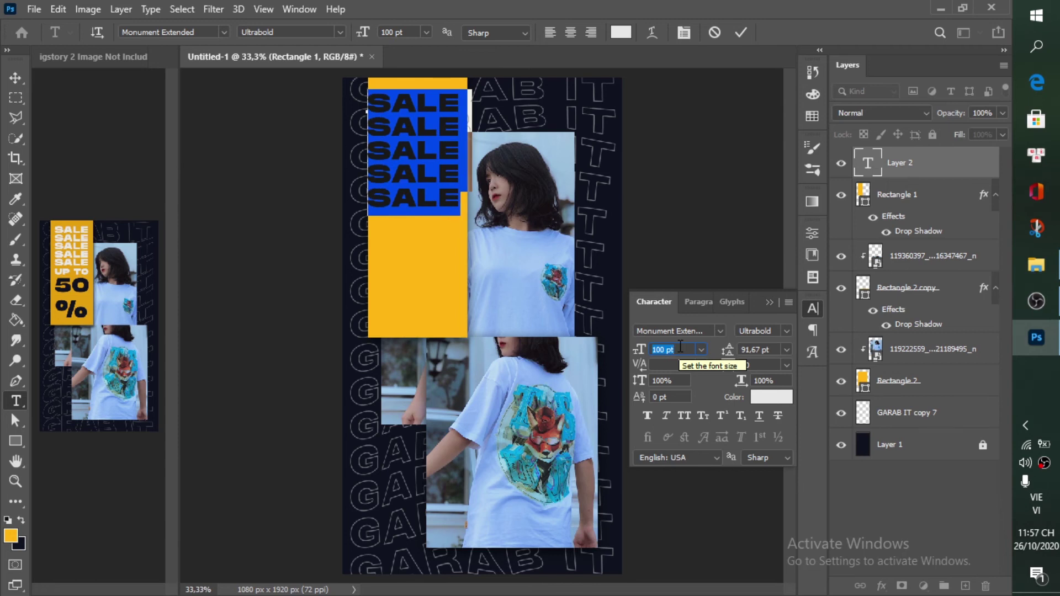
key("Down")
key("Down")
key("Down")
key("Down")
key("Down")
key("Down")
key("Down")
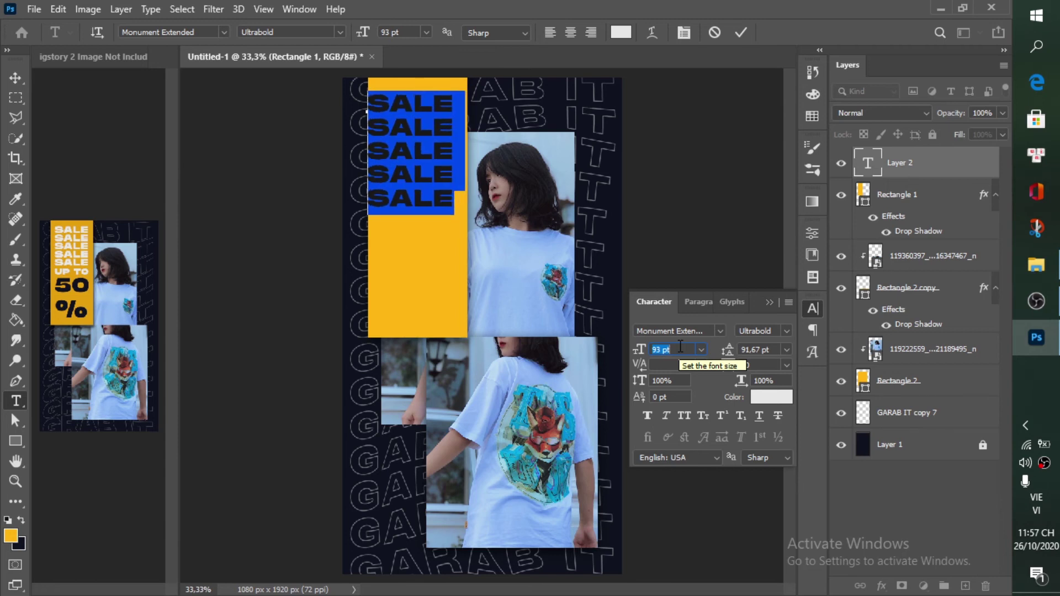
key("Up")
key("Up")
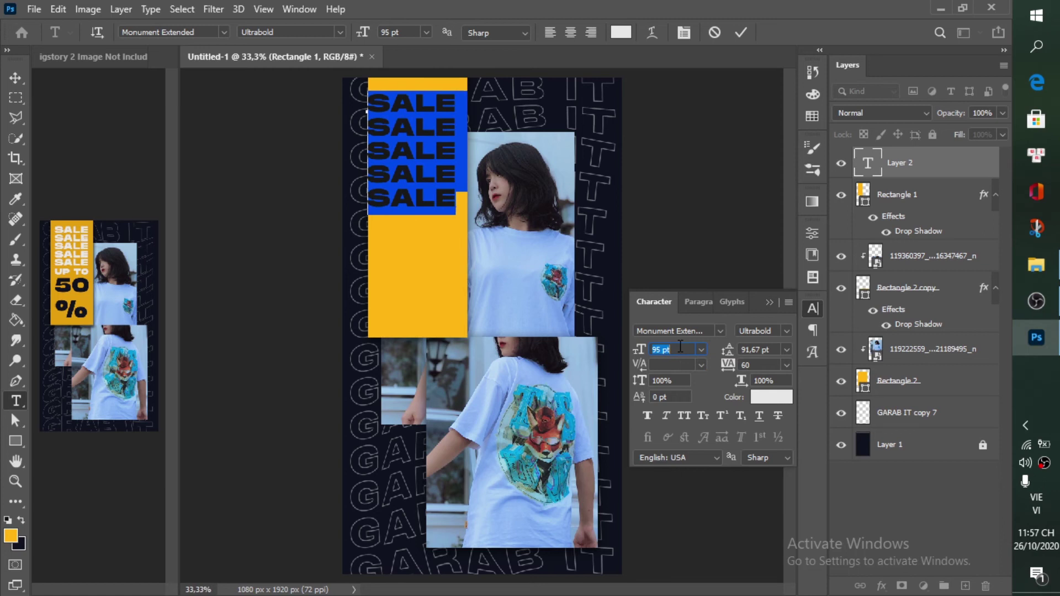
left_click(741, 32)
key("v")
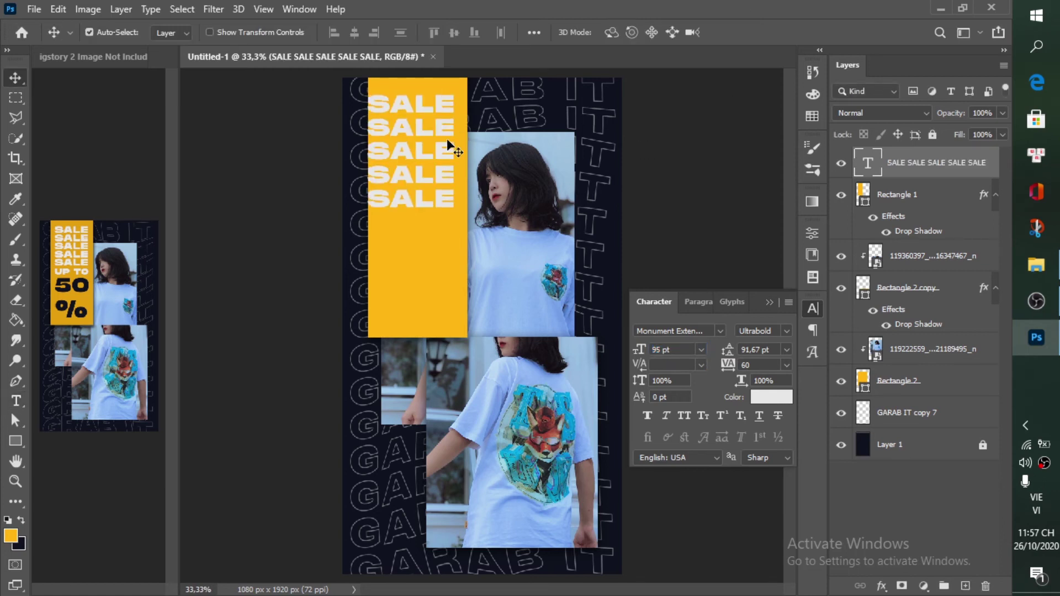
- Shift the SALE text in from the banner's edge and set its font size to 93 pt and leading to 78 pt
left_click_drag(440, 149, 445, 137)
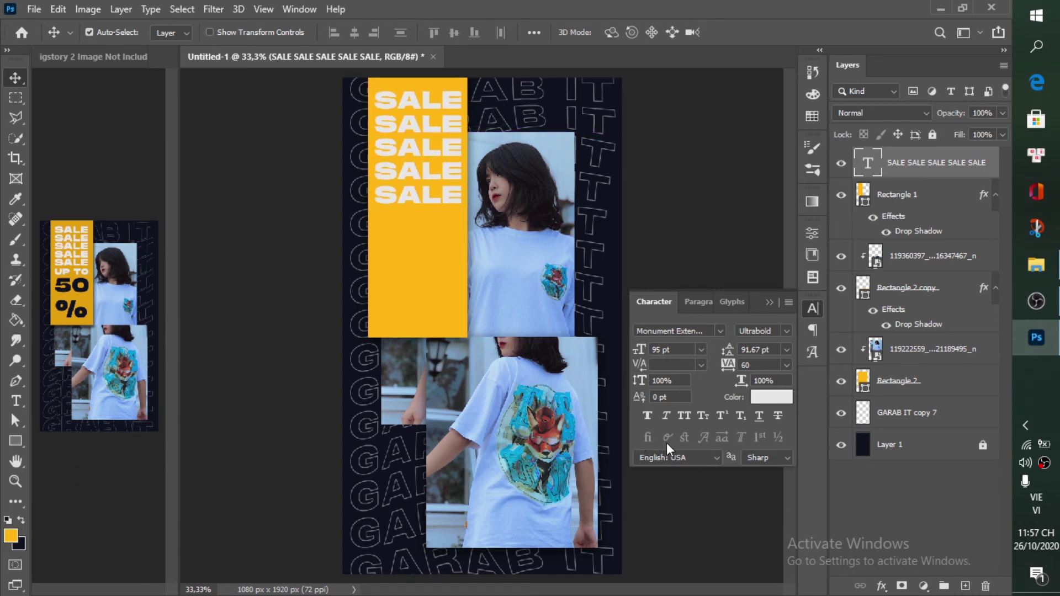
key("Down")
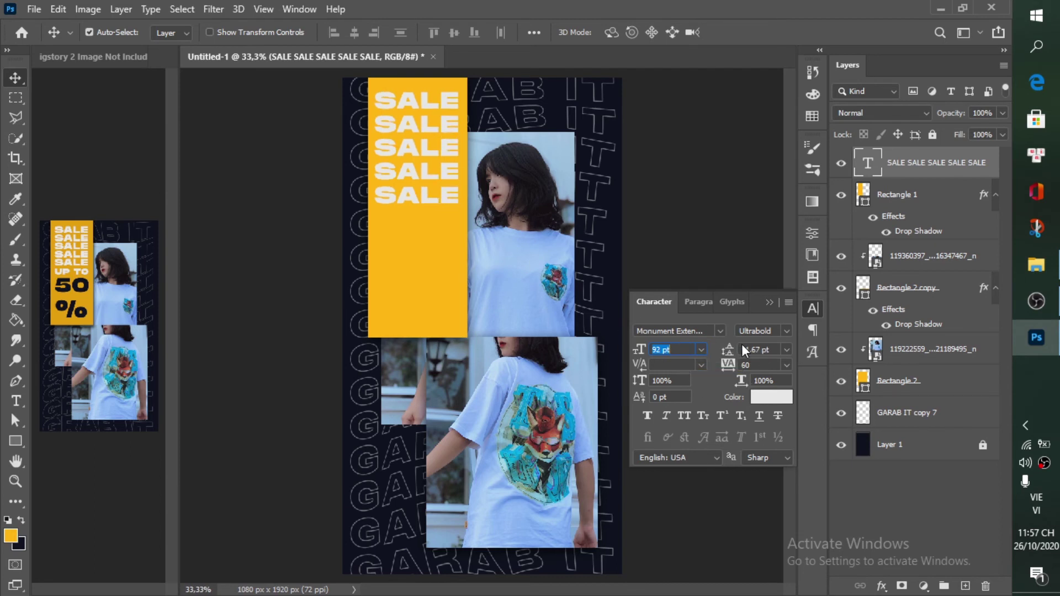
left_click_drag(732, 353, 716, 350)
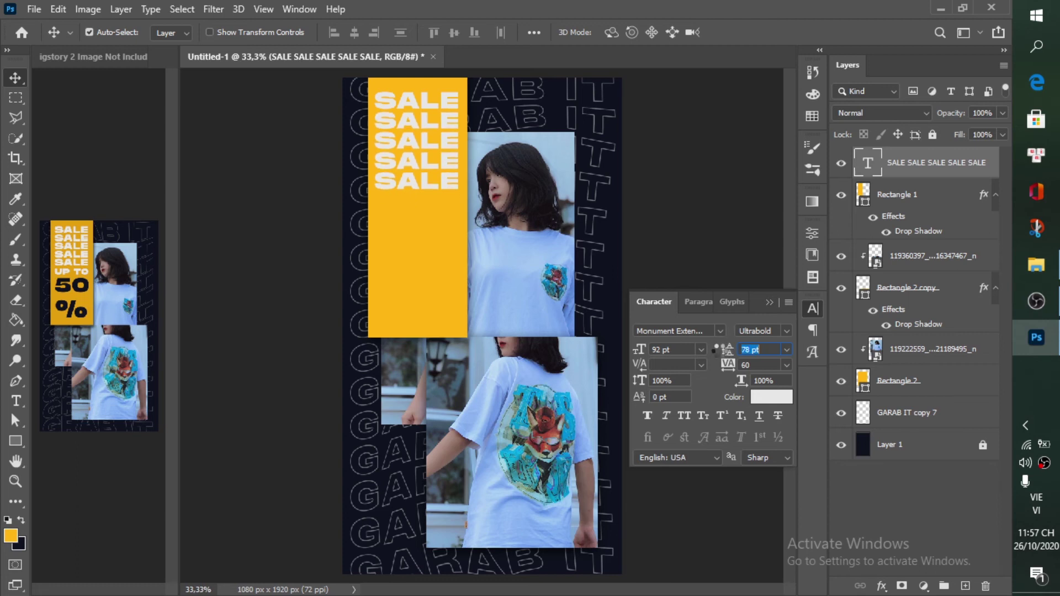
key("shift+Tab")
key("Up")
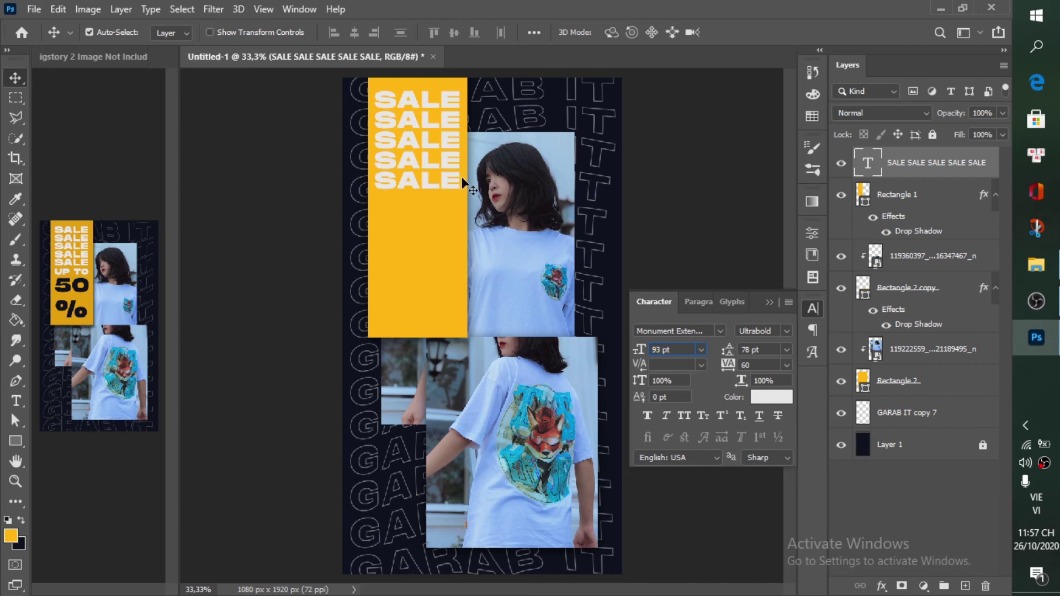
- Nudge the SALE text block slightly up toward the top edge of the yellow banner
key("Up")
key("Up")
key("Up")
key("Up")
key("Up")
key("Up")
key("Up")
key("Up")
key("Up")
key("Up")
key("Up")
key("Up")
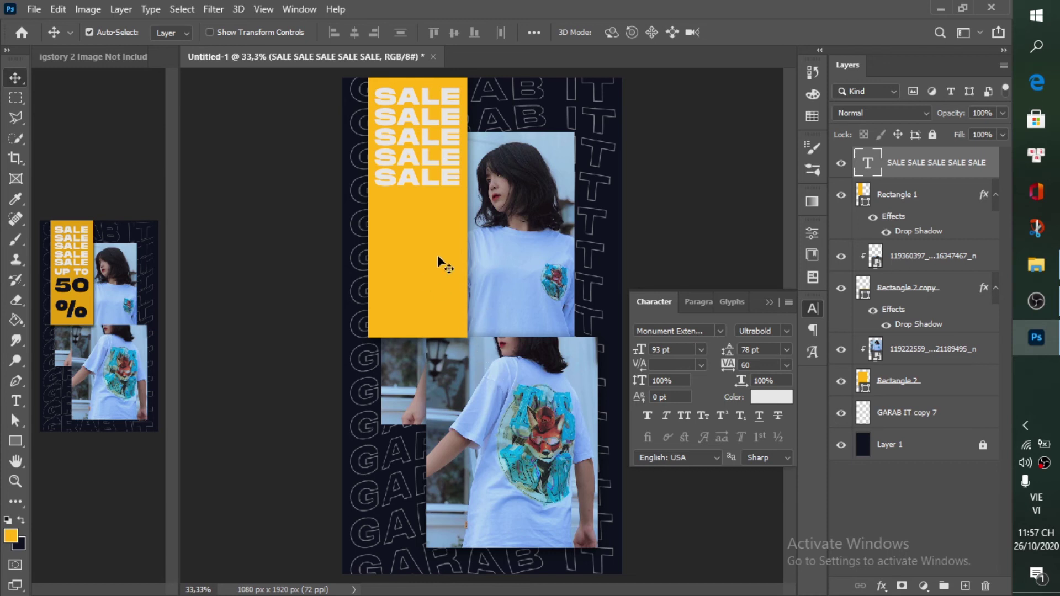
- Add an UP TO line below the five SALE lines and set its font size to 79 pt
key("t")
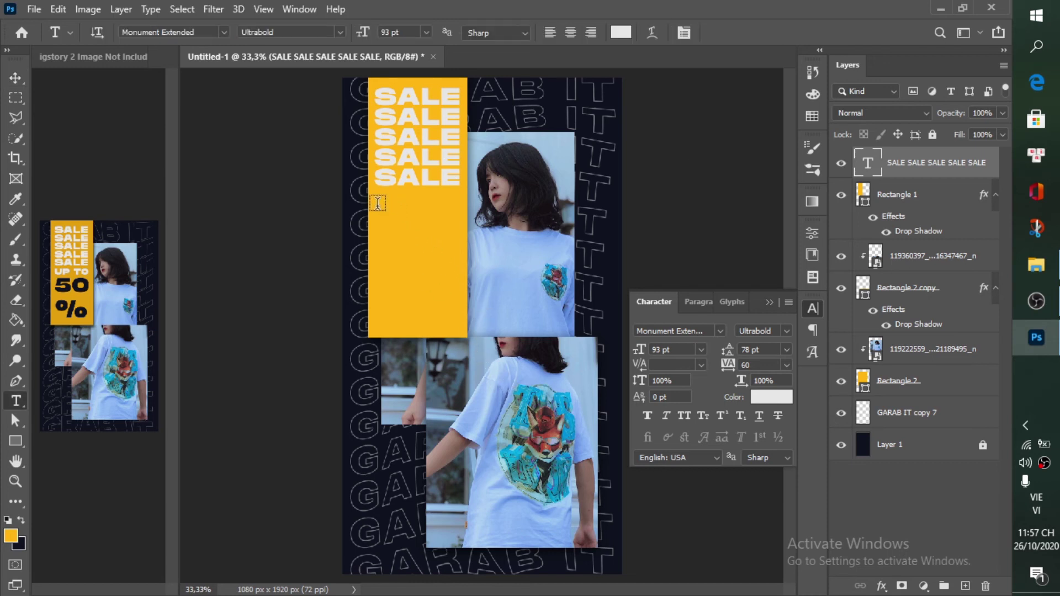
left_click(458, 176)
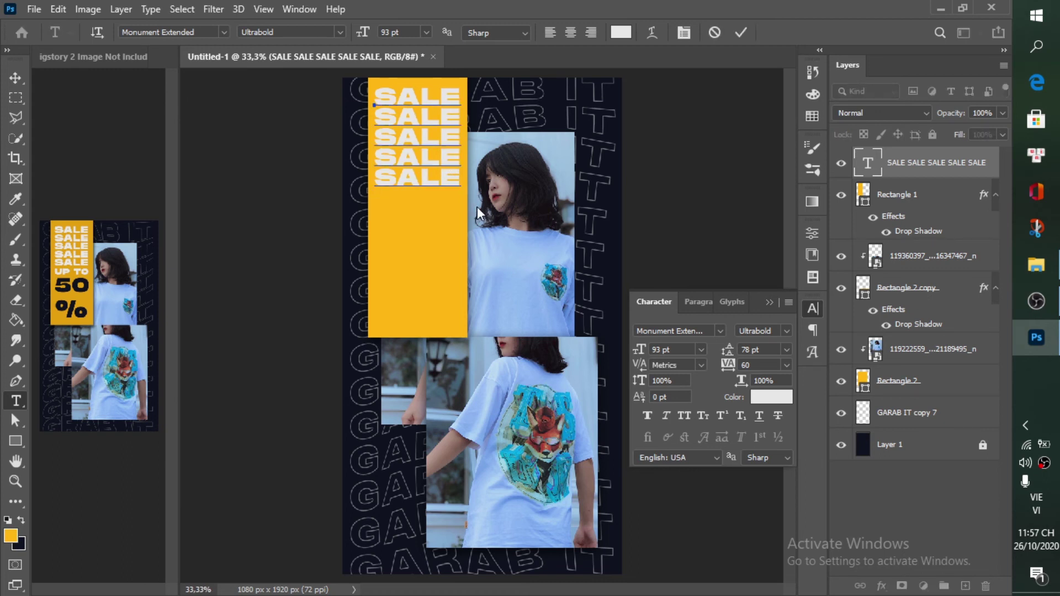
type("UP TO")
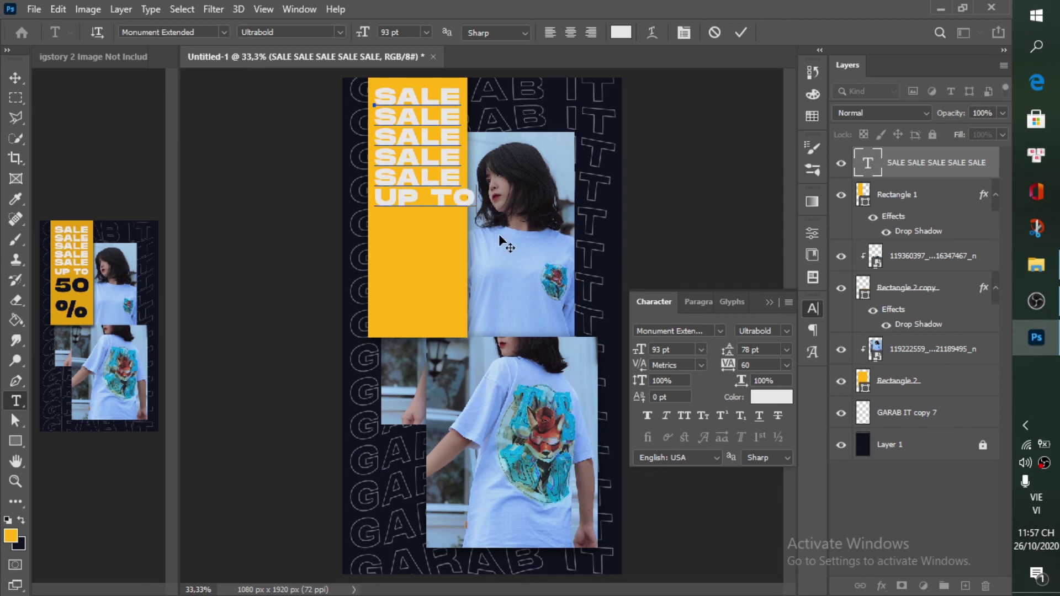
left_click_drag(476, 199, 375, 203)
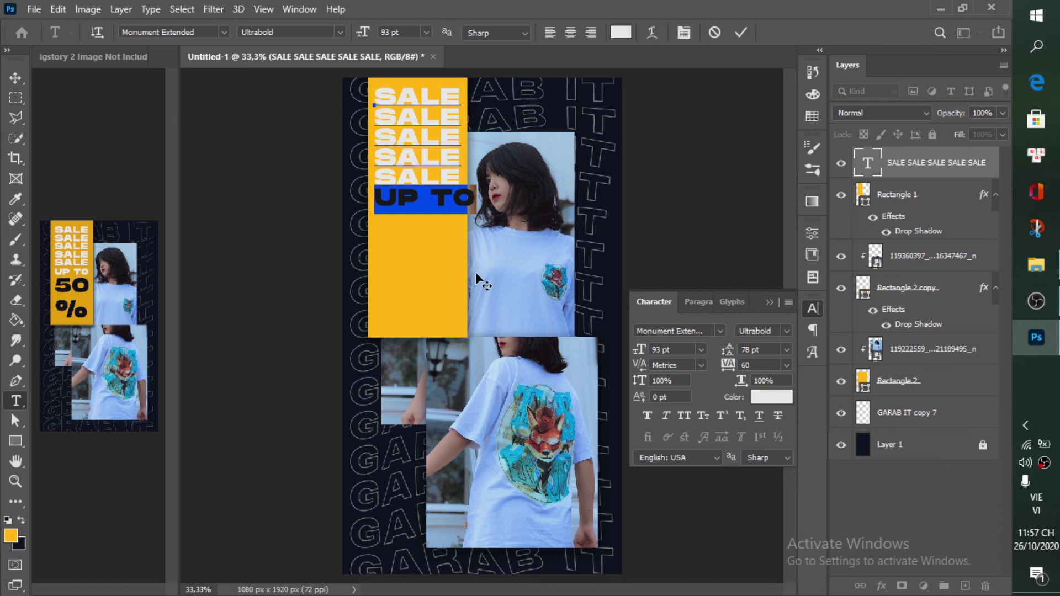
scroll(675, 346, "down", 14)
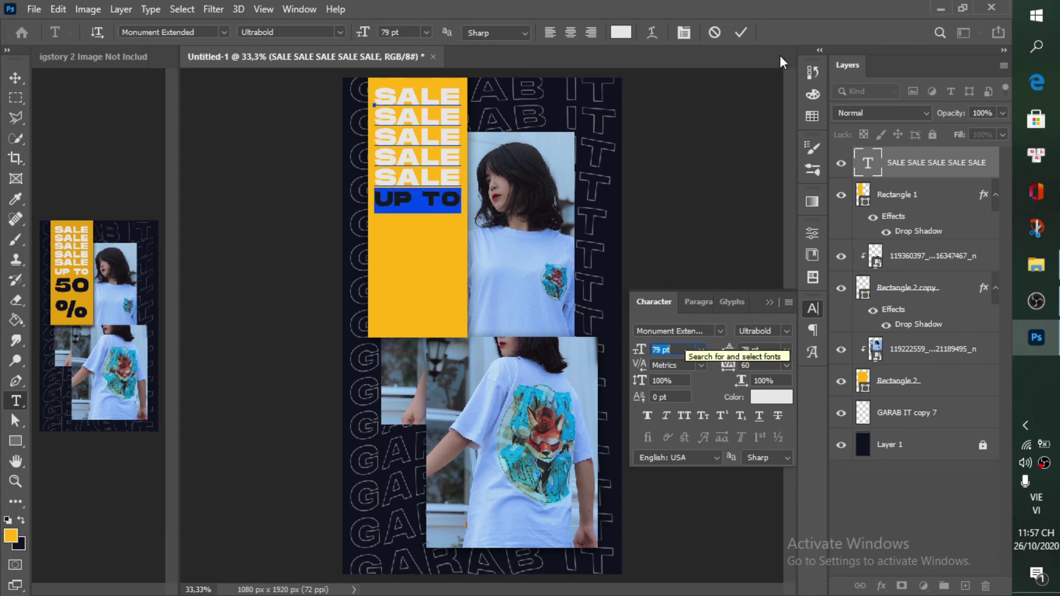
left_click(741, 32)
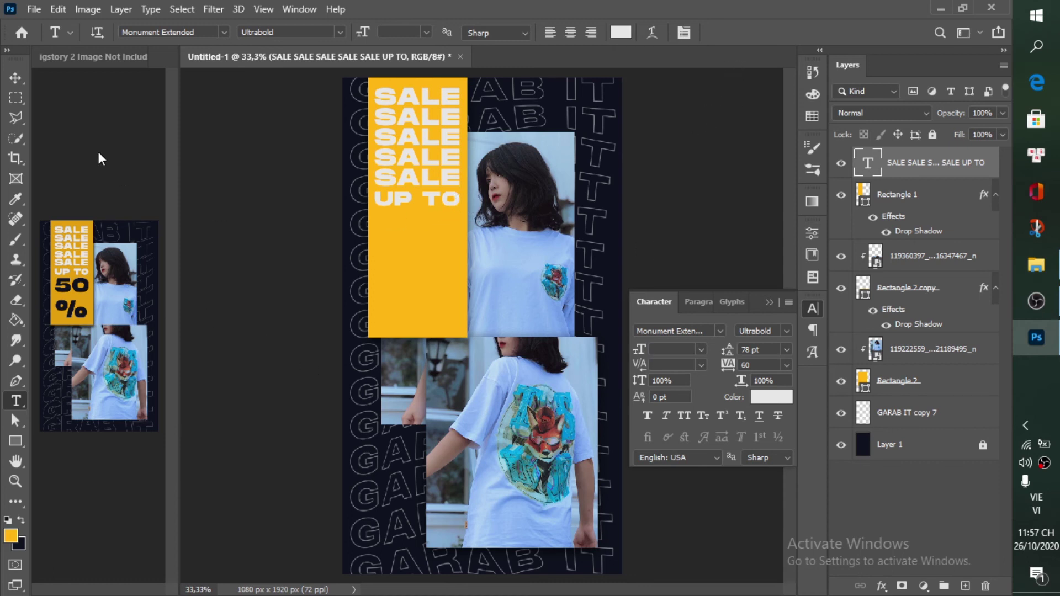
- Add a separate two-line text layer reading 50 and % on the banner below the UP TO line
left_click(16, 78)
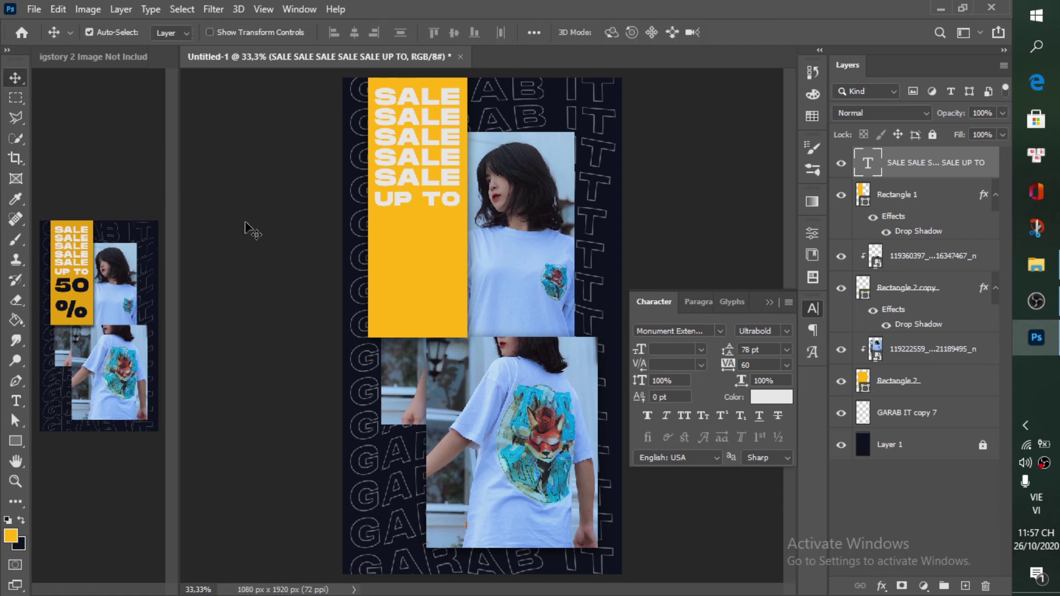
key("t")
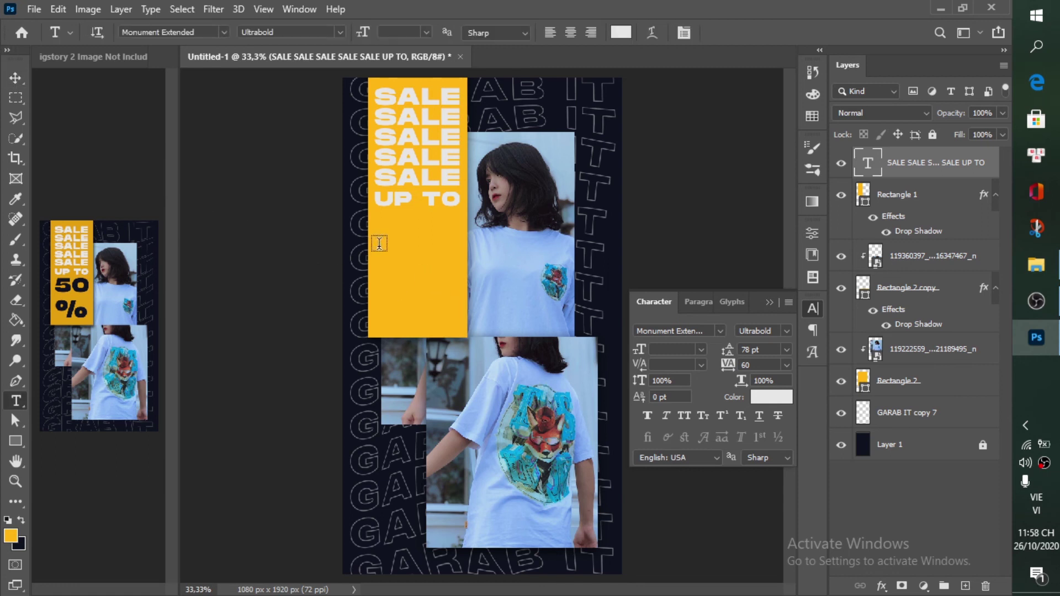
left_click(379, 244)
type("SALE SALE SALE SALE SALE")
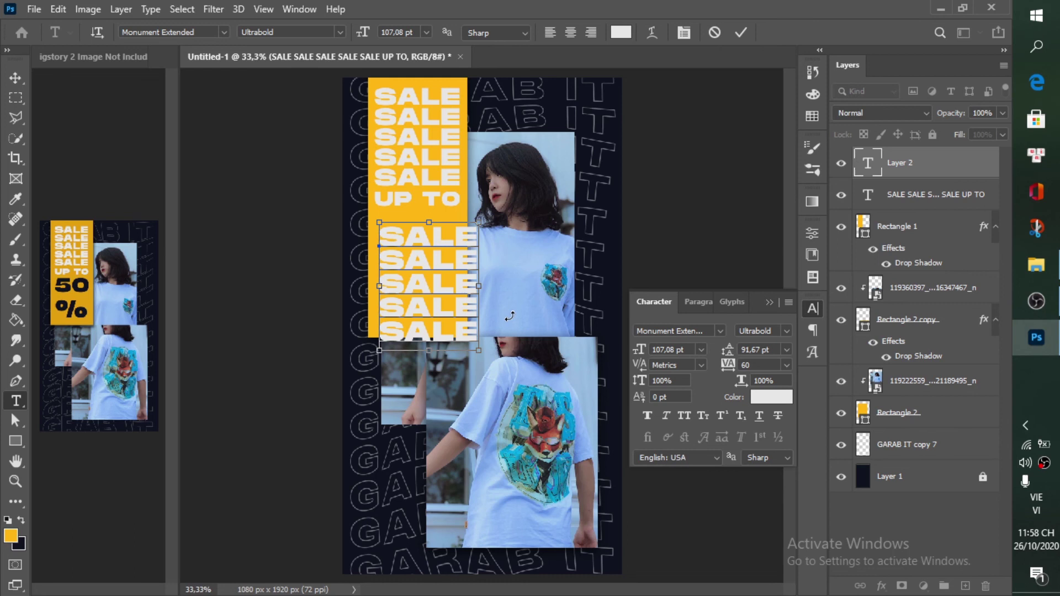
key("ctrl+a")
type("đ")
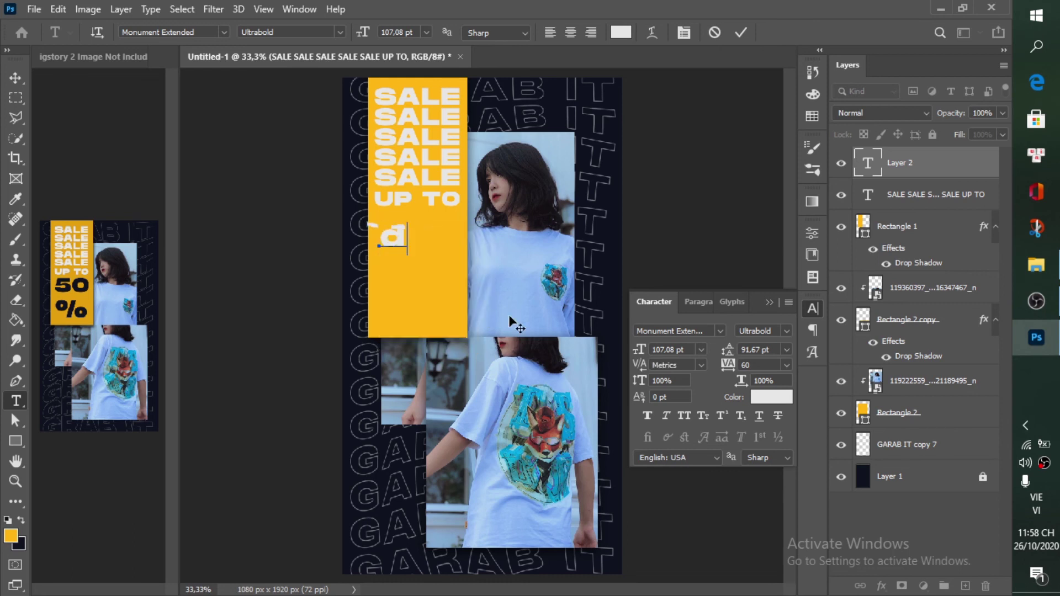
key("ctrl+a")
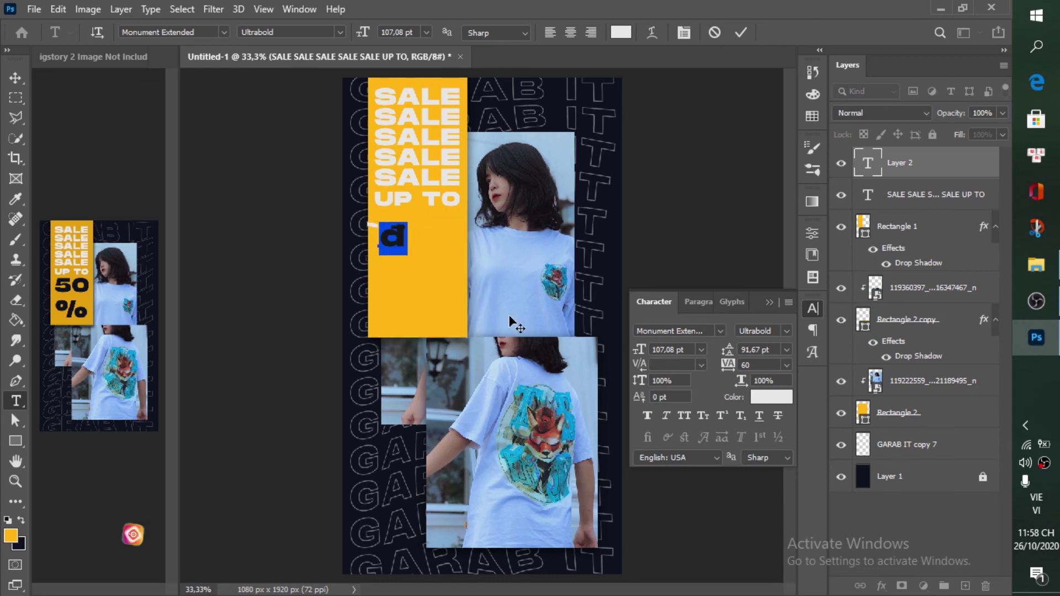
key("BackSpace")
key("super+space")
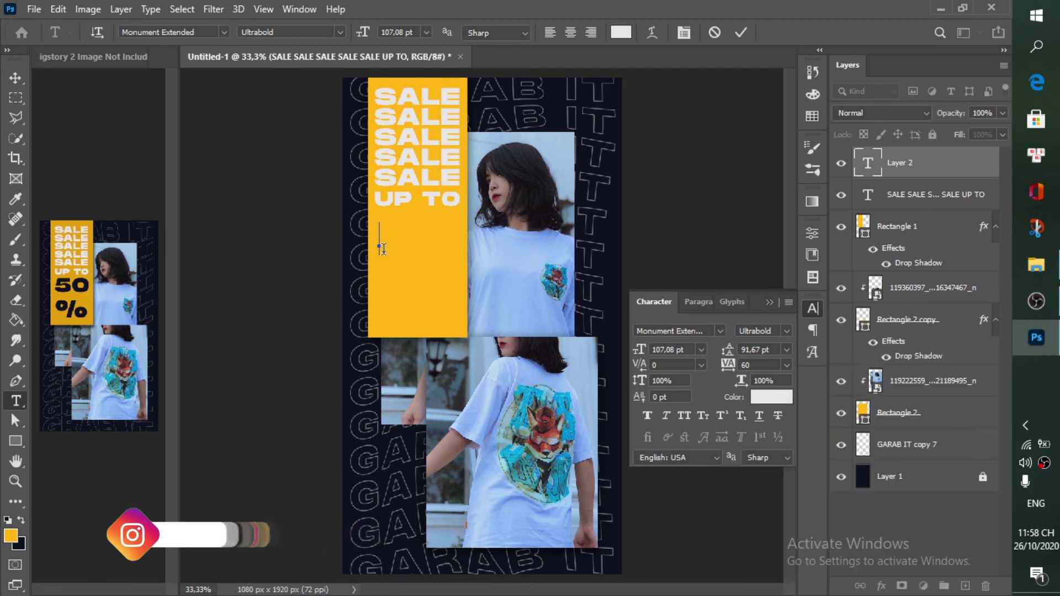
type("50")
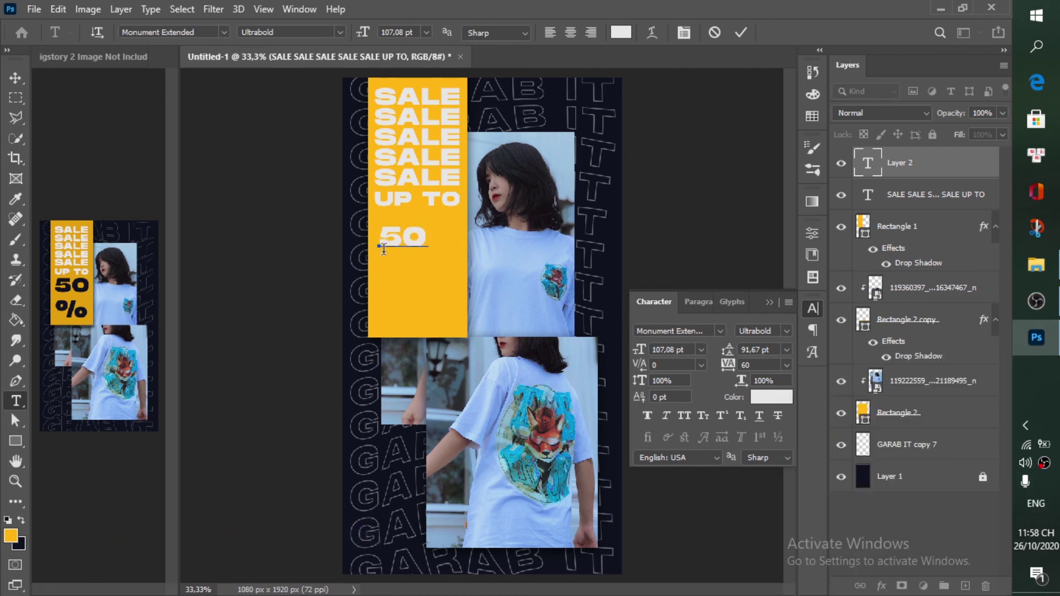
type("%")
- Scale the 50 % text up to 194,28 pt to fill the banner's width and delete the stray Lorem ipsum text layer
key("ctrl+a")
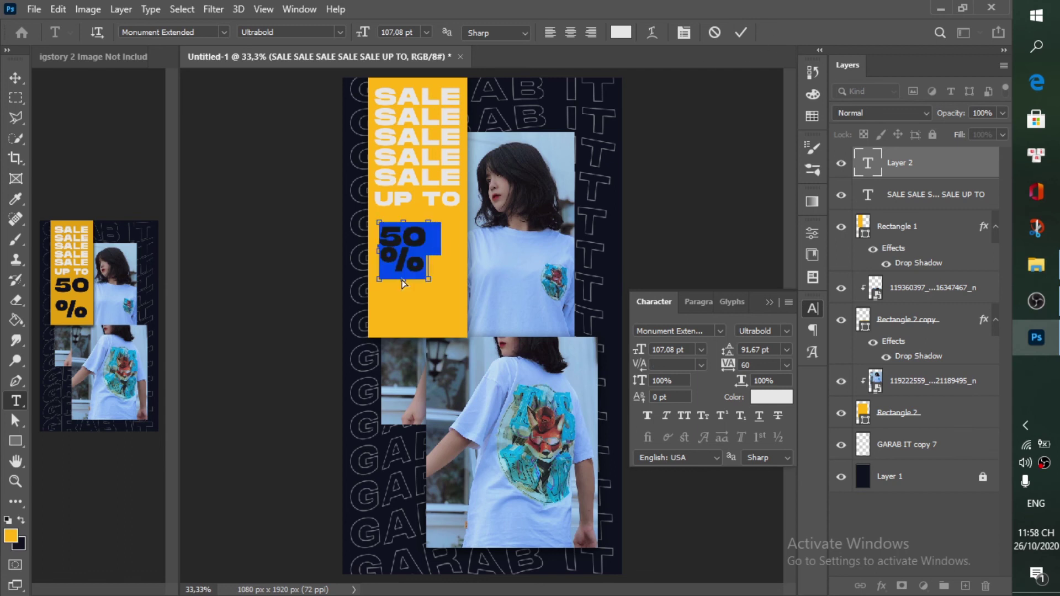
mouse_move(429, 279)
left_mouse_down()
mouse_move(444, 265)
mouse_move(456, 332)
mouse_move(446, 275)
left_mouse_up()
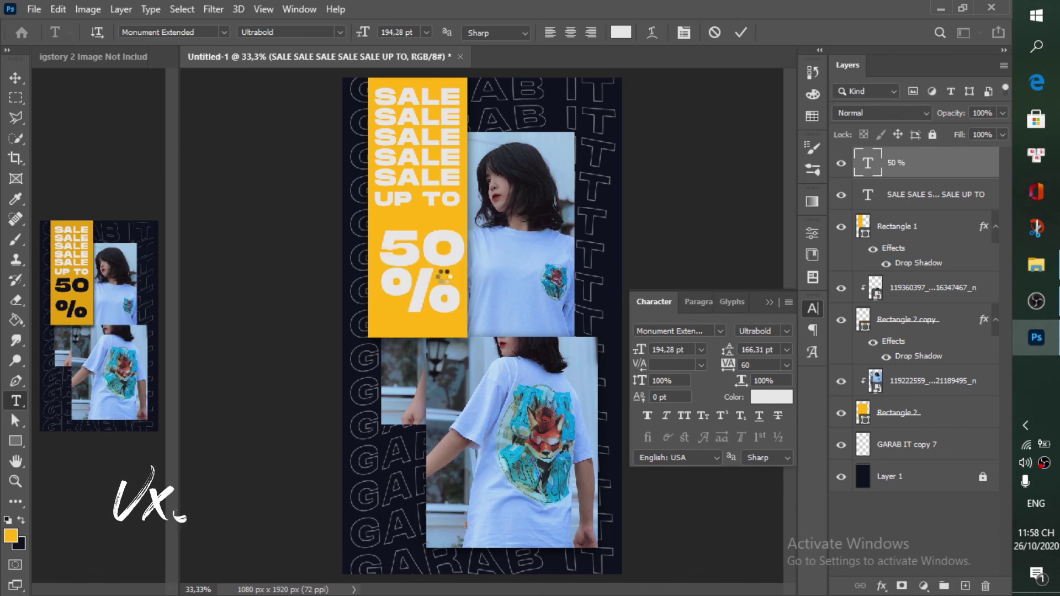
left_click(987, 586)
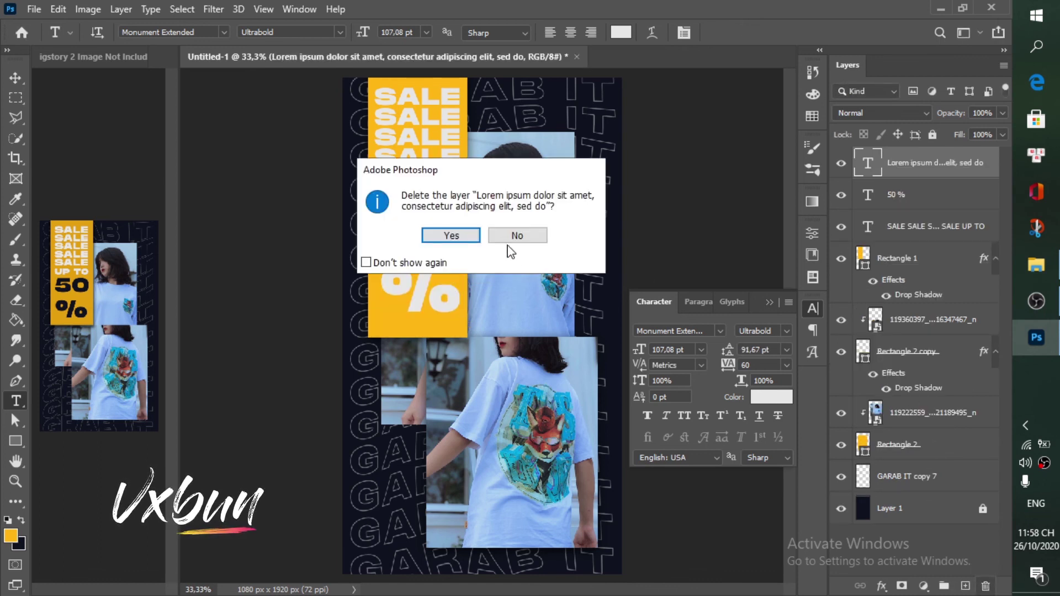
left_click(467, 235)
- Align the 50 % text with the left edge of the lines above and set its leading to 188 pt
key("v")
left_click_drag(445, 244, 436, 242)
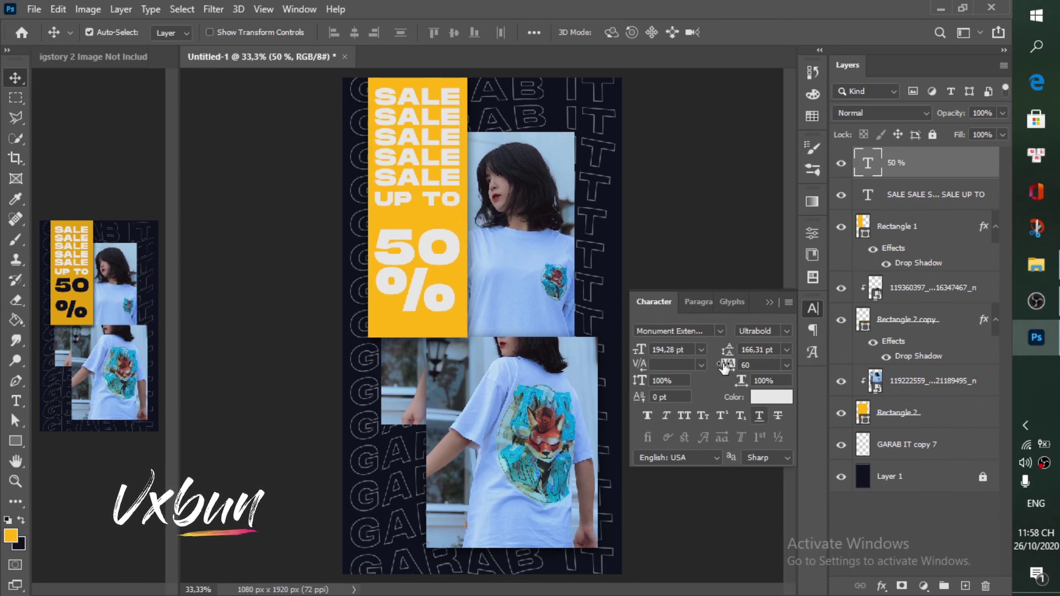
left_click(752, 350)
type("183")
key("Return")
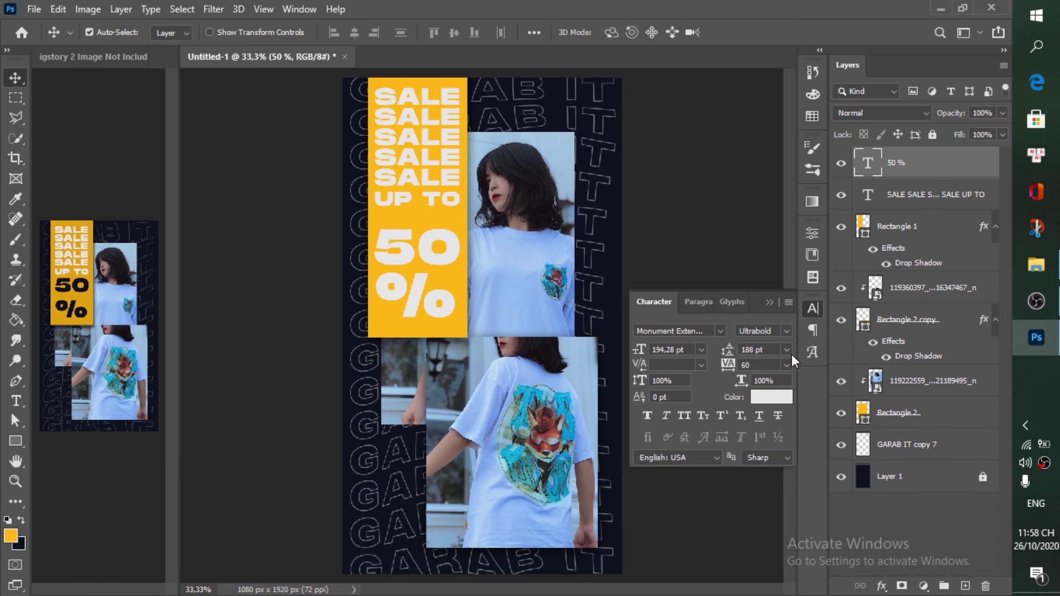
- Try the Regular font style on the 50 % text, and set it to Black
left_click(787, 332)
left_click(772, 358)
left_click(783, 330)
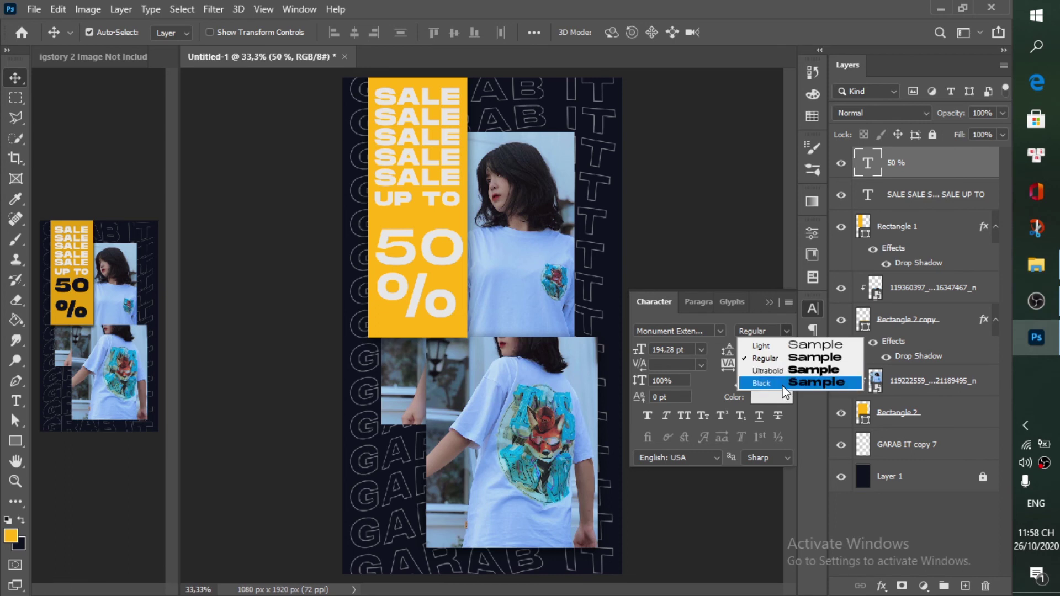
left_click(780, 386)
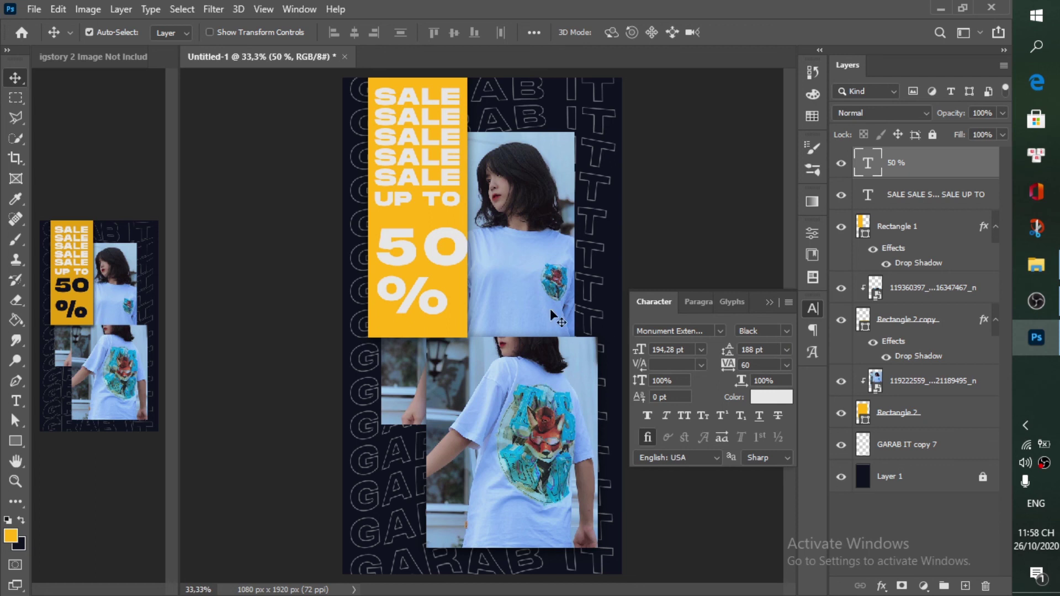
- Set only the 50 line of the discount text to the Regular font style
double_click(440, 254)
left_click_drag(423, 247, 476, 247)
left_click(476, 247)
key("BackSpace")
type("0")
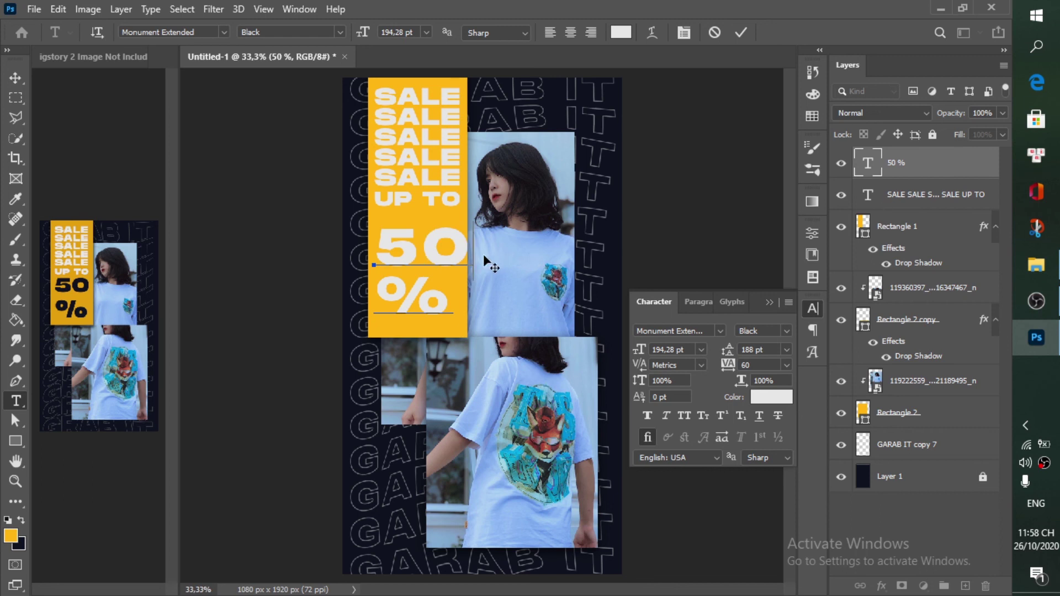
left_click_drag(487, 254, 375, 251)
left_click(780, 334)
left_click(777, 360)
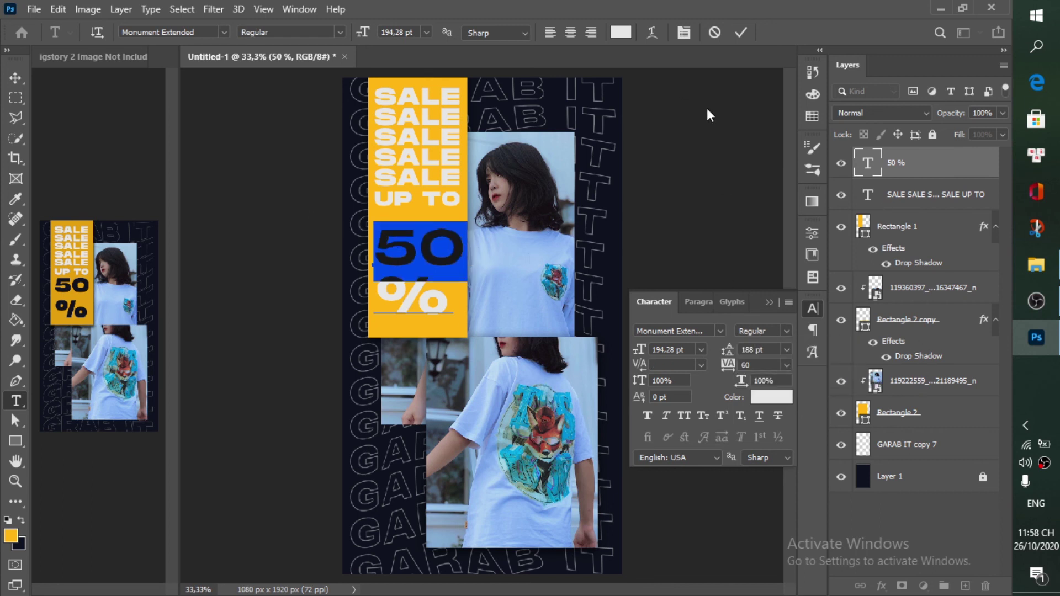
- Set the whole 50 % text to 189 pt and align it with the edges of the SALE lines above
left_click(740, 33)
key("v")
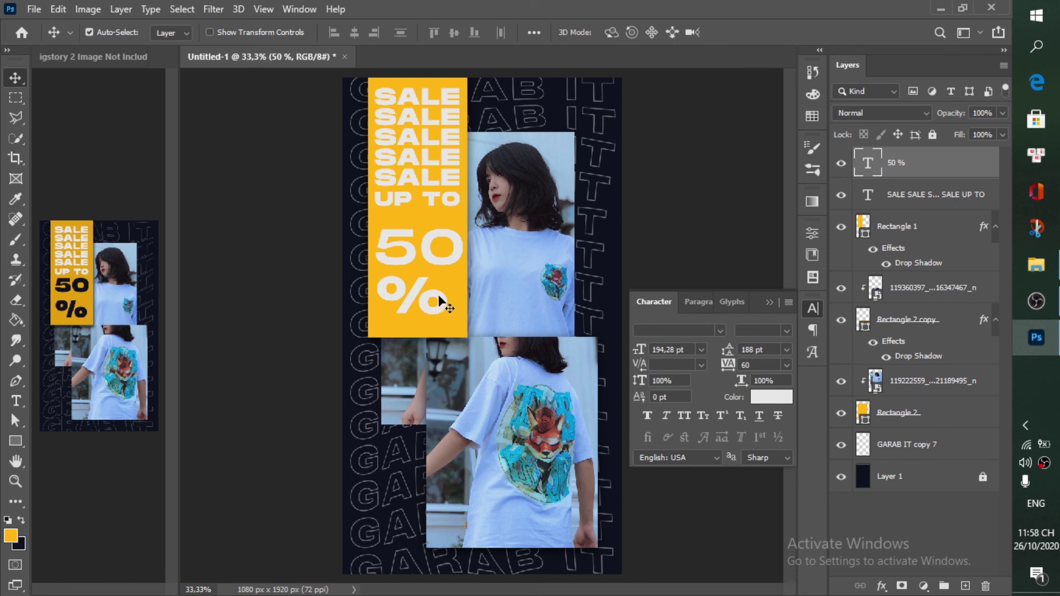
left_click_drag(644, 353, 638, 354)
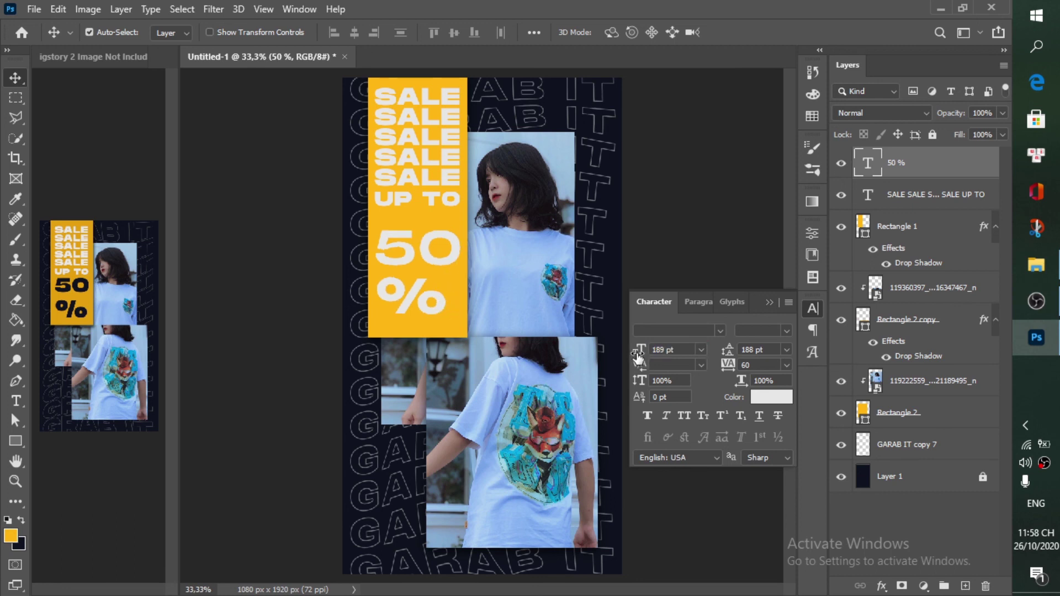
left_click_drag(429, 260, 432, 257)
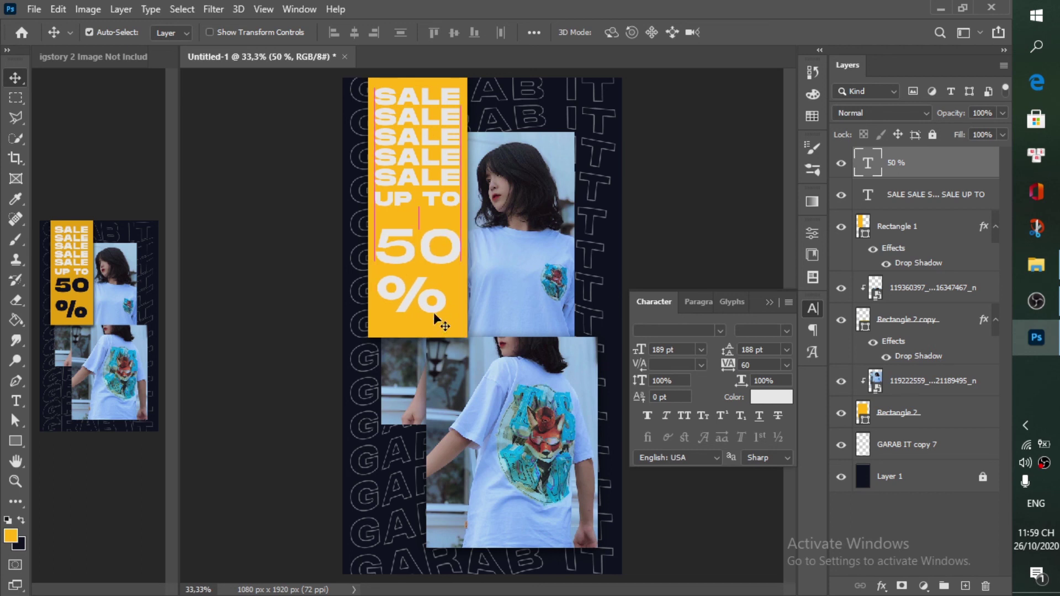
- Enlarge only the % sign to 215 pt so that it matches the width of the 50 above it
double_click(442, 303)
left_click_drag(394, 294, 453, 301)
left_click_drag(635, 354, 654, 354)
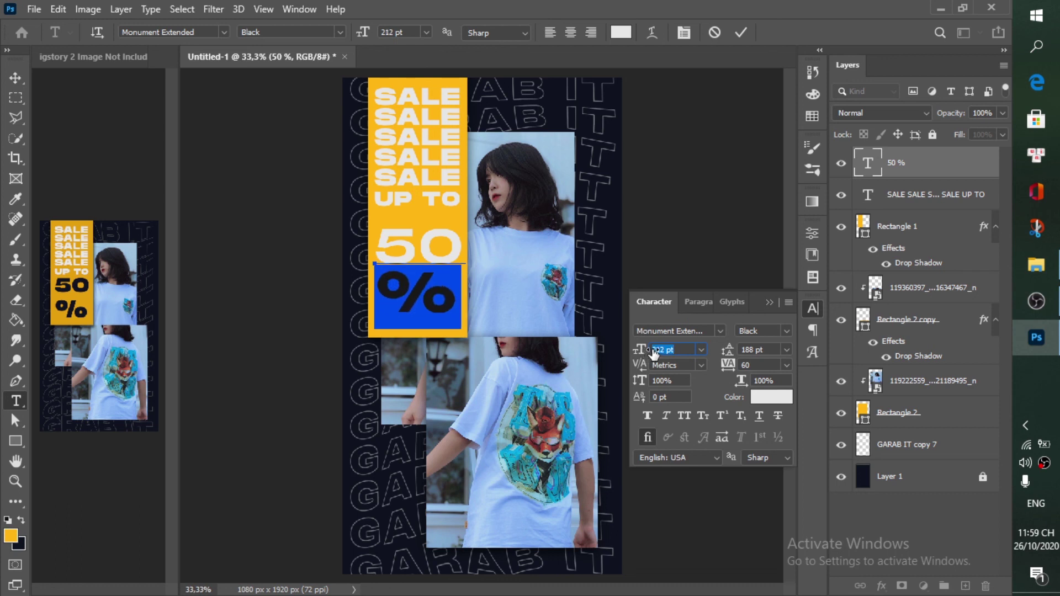
left_click_drag(655, 353, 657, 354)
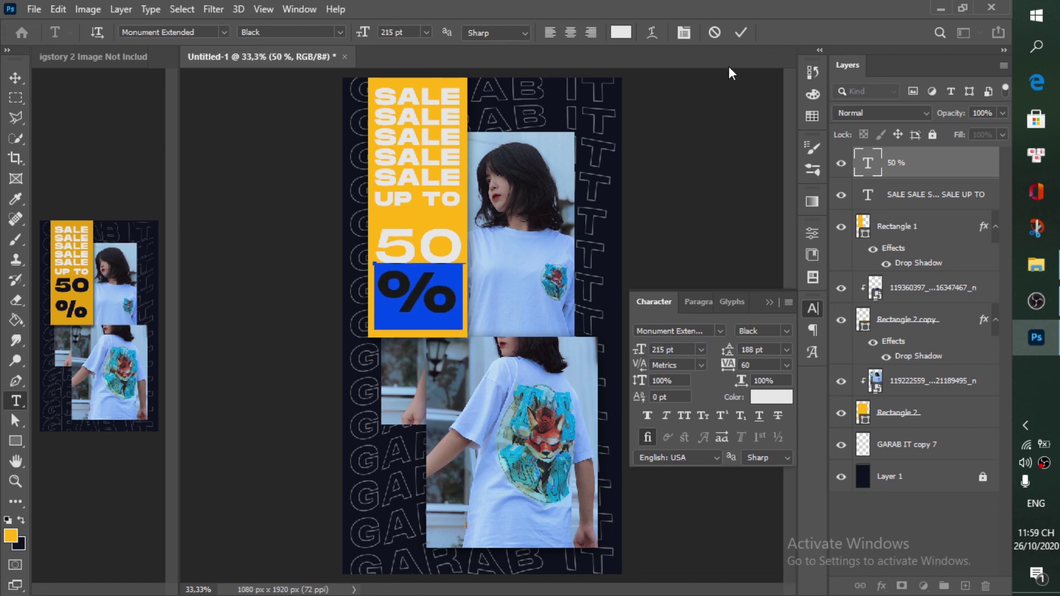
left_click(740, 33)
key("v")
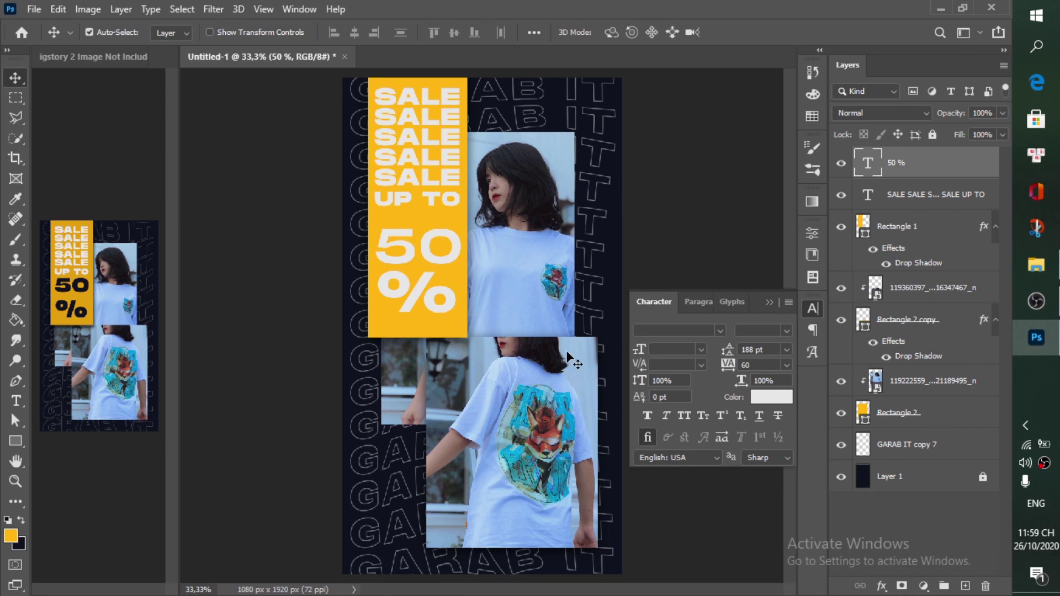
- Set the leading of the UP TO line to 103 pt to separate it from the SALE lines
double_click(373, 202)
left_click_drag(376, 200, 505, 236)
left_click_drag(727, 350, 753, 354)
type("103")
key("Return")
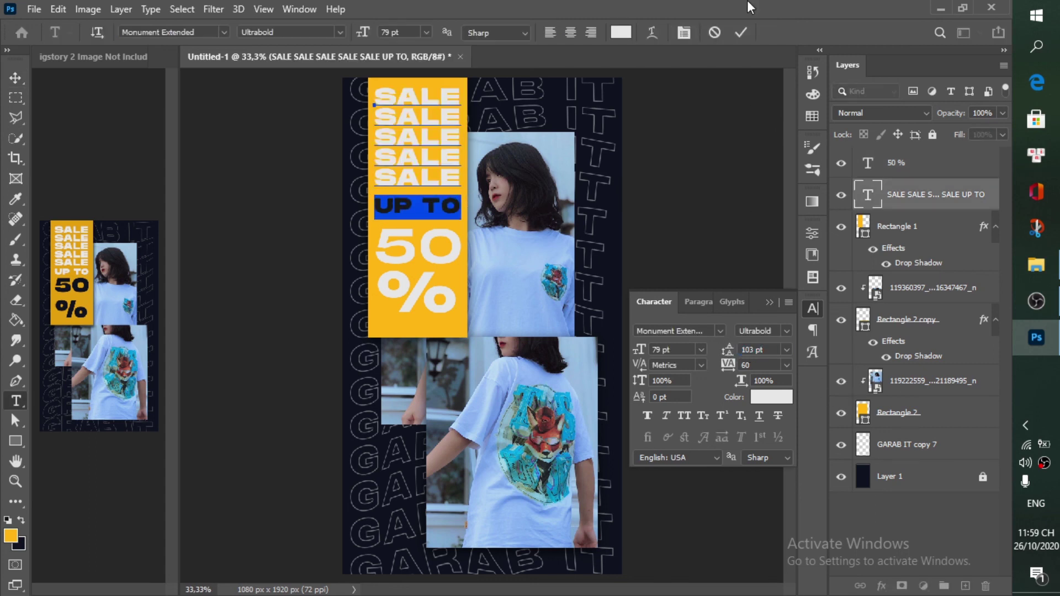
left_click(741, 33)
- Move the 50 % text slightly down on the banner and recolour it with the dark navy background colour 0f131f
left_click_drag(430, 249, 427, 256)
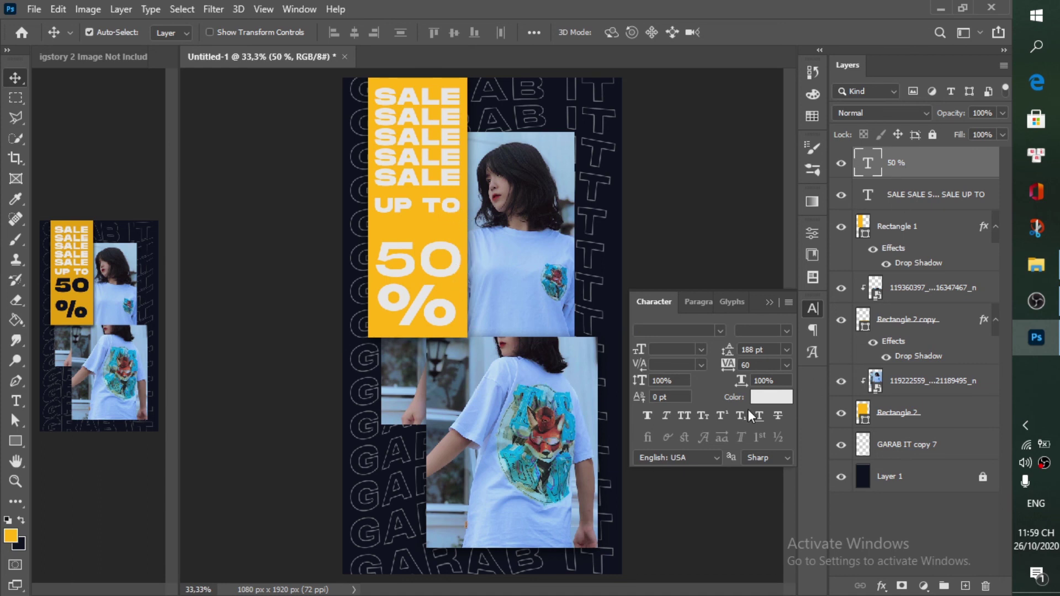
left_click(771, 397)
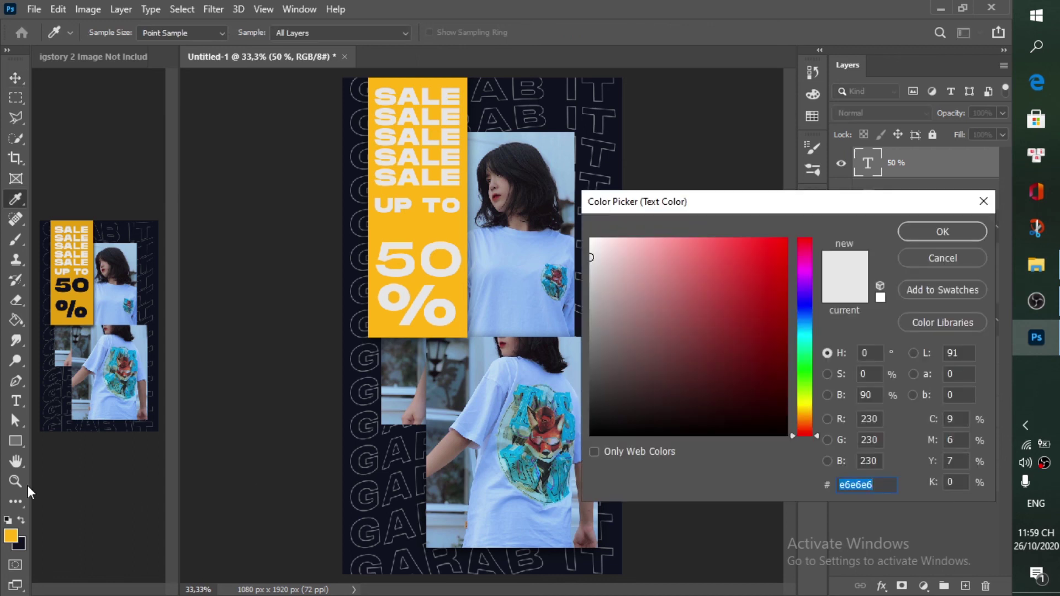
left_click(22, 541)
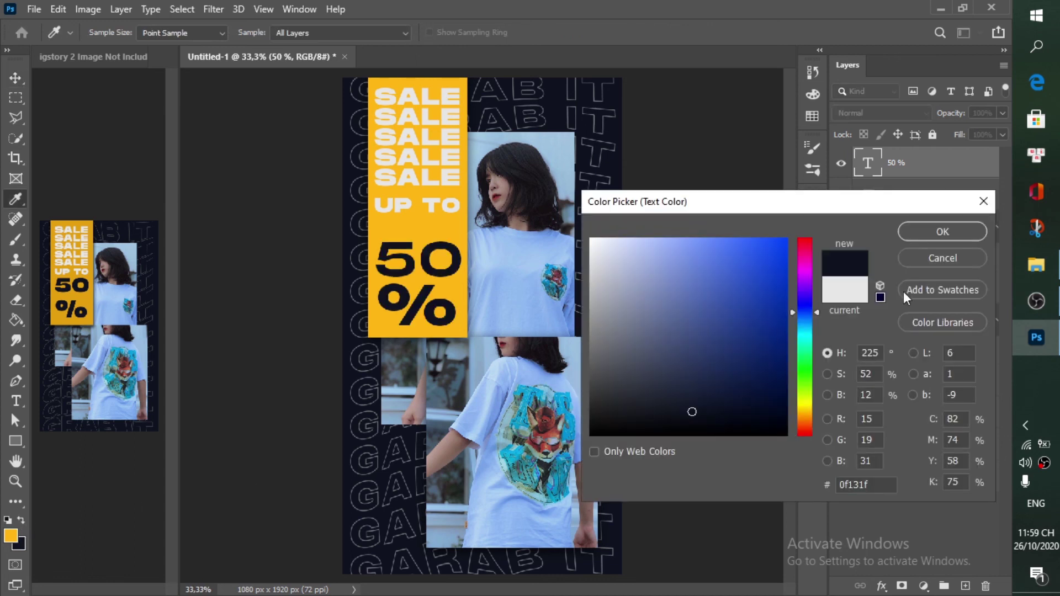
left_click(942, 232)
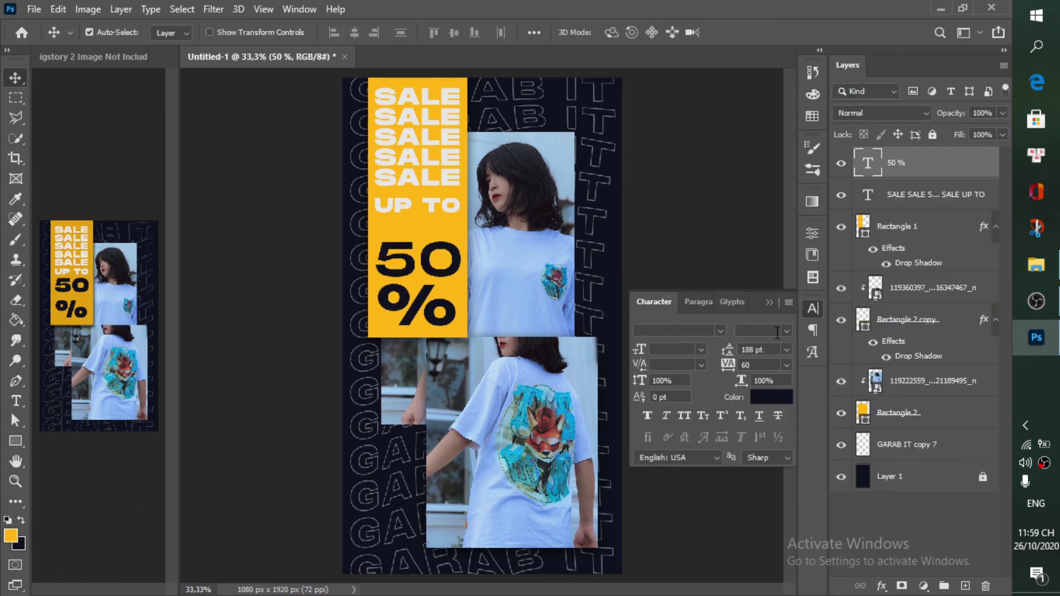
- Set the opacity of the yellow banner's drop shadow to 90 %
double_click(916, 263)
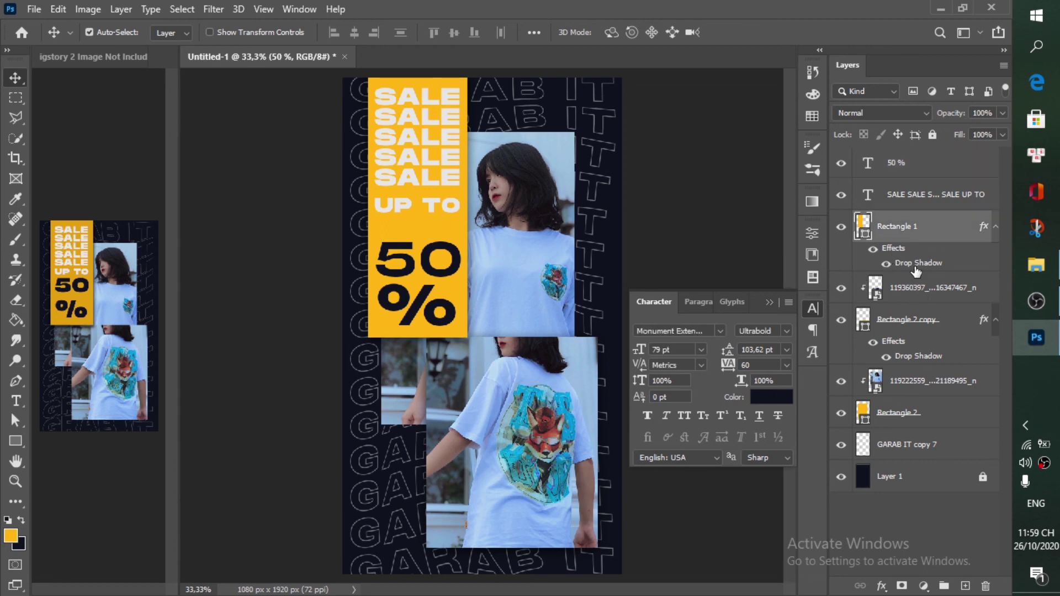
left_click_drag(660, 165, 818, 233)
left_click_drag(794, 312, 822, 312)
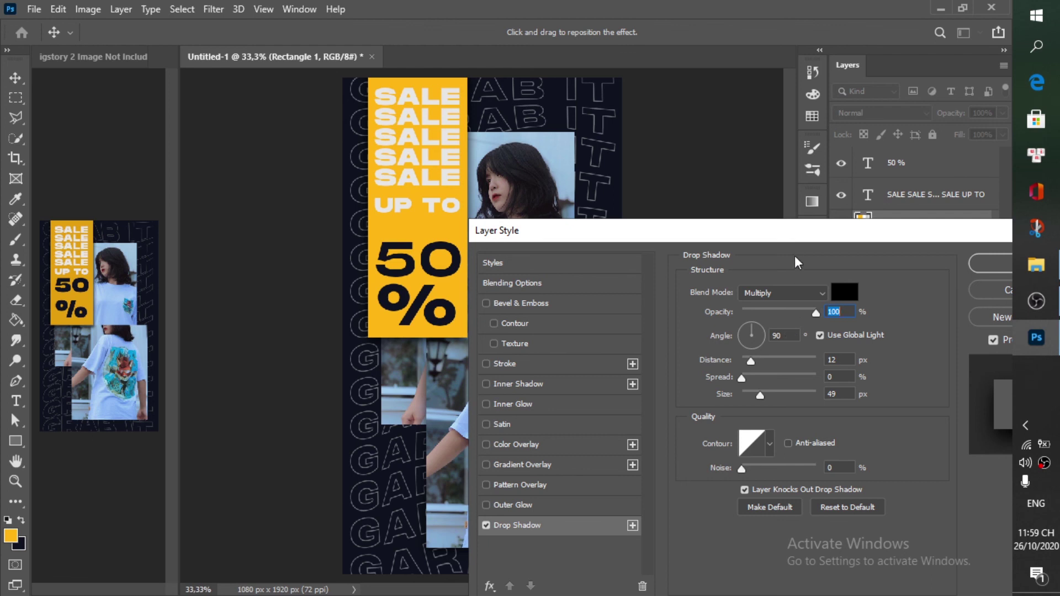
left_click_drag(793, 249, 765, 213)
left_click_drag(787, 276, 782, 277)
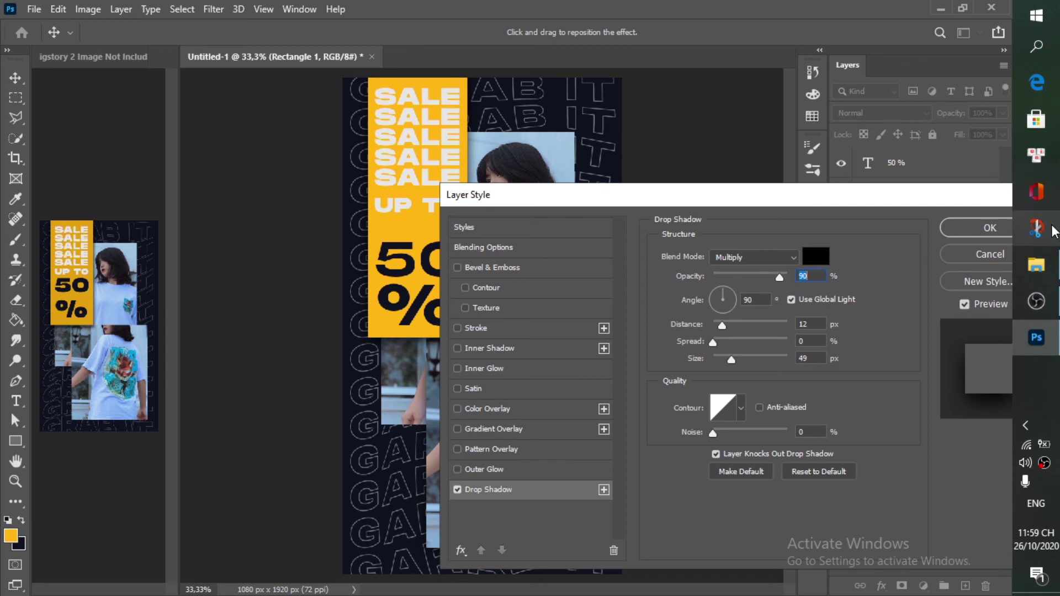
left_click(991, 227)
- Select the back-view T-shirt photo layer and hide the character settings to clear the canvas
left_click(522, 321)
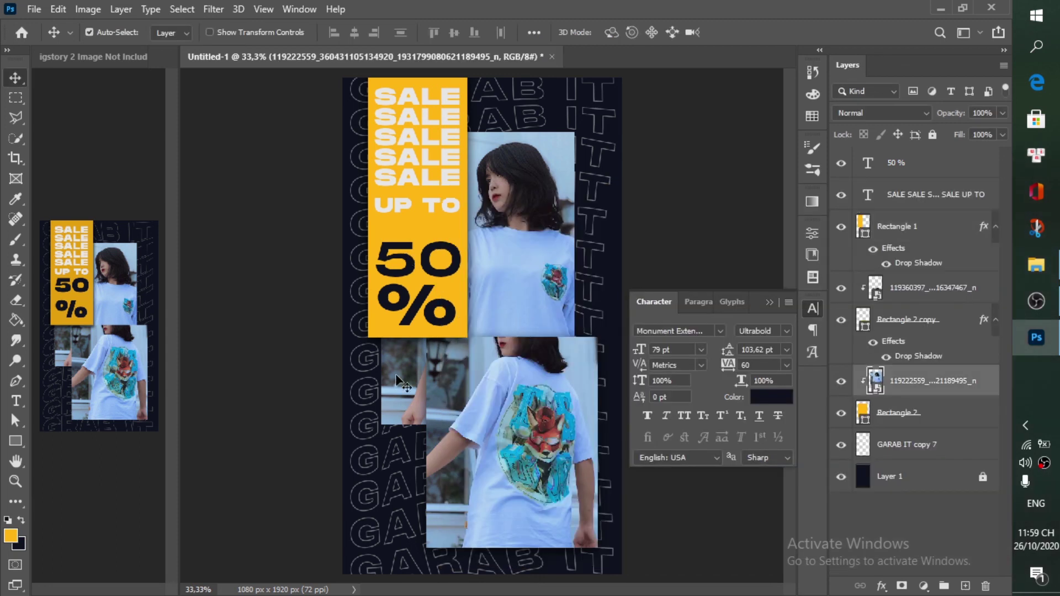
scroll(445, 419, "down", 2)
scroll(445, 420, "up", 2)
scroll(446, 420, "up", 1)
left_click(814, 307)
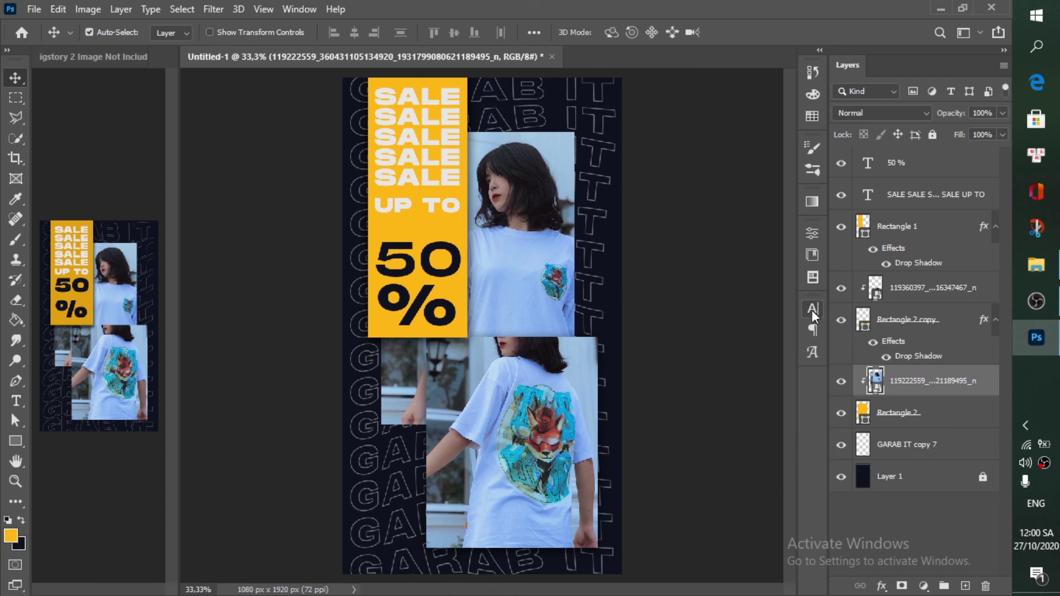